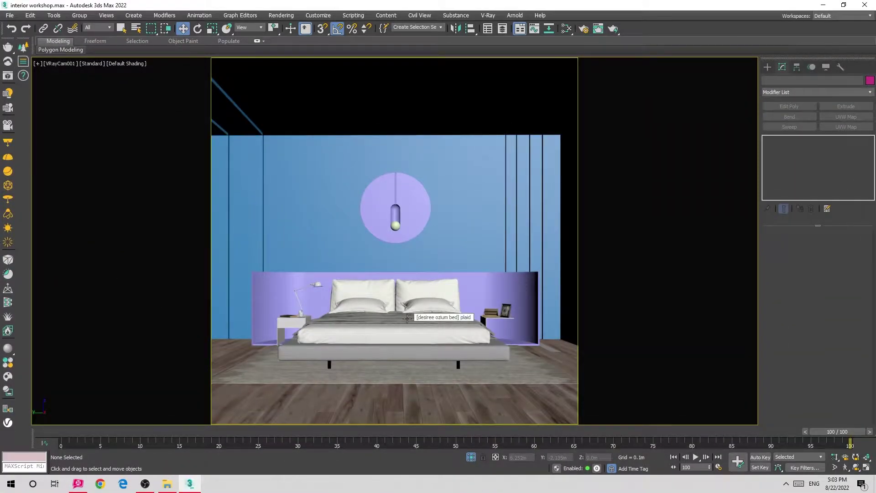
Frame the bed in perspective, orbit outside the room and hide the selected box.
left_click(407, 319)
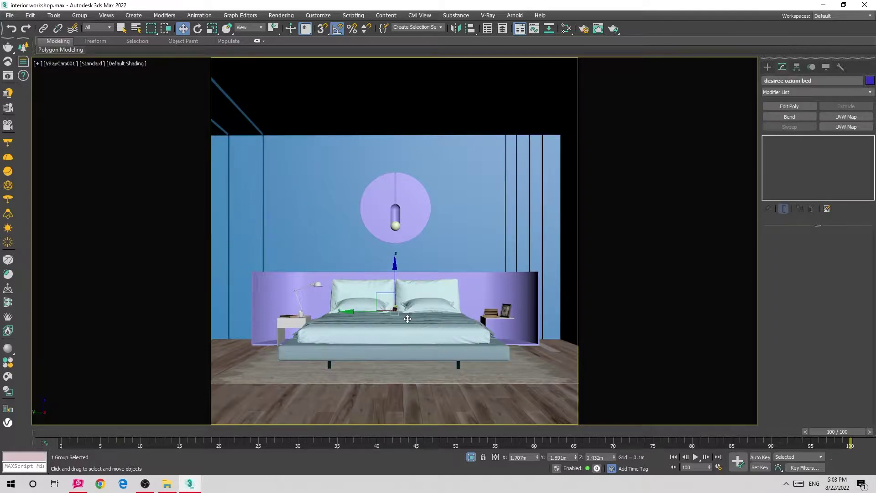
key("z")
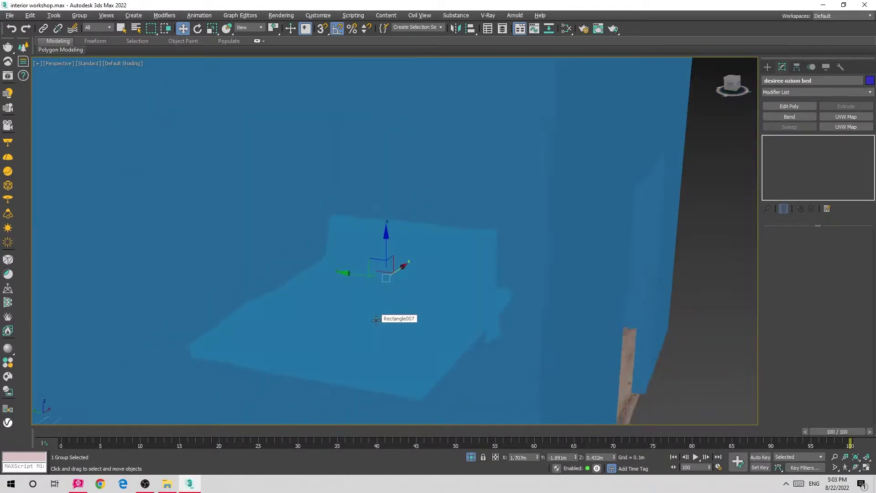
mouse_move(389, 308)
middle_mouse_down("alt")
mouse_move(379, 273)
mouse_move(319, 312)
mouse_move(302, 237)
middle_mouse_up("alt")
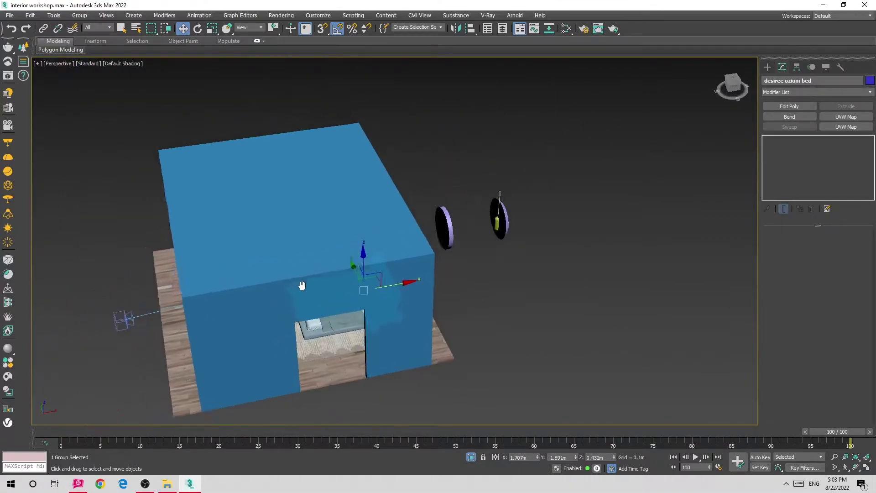
right_click(303, 237)
left_click(324, 230)
Hide the room's ceiling object with Hide Selection from the quad menu.
right_click(319, 202)
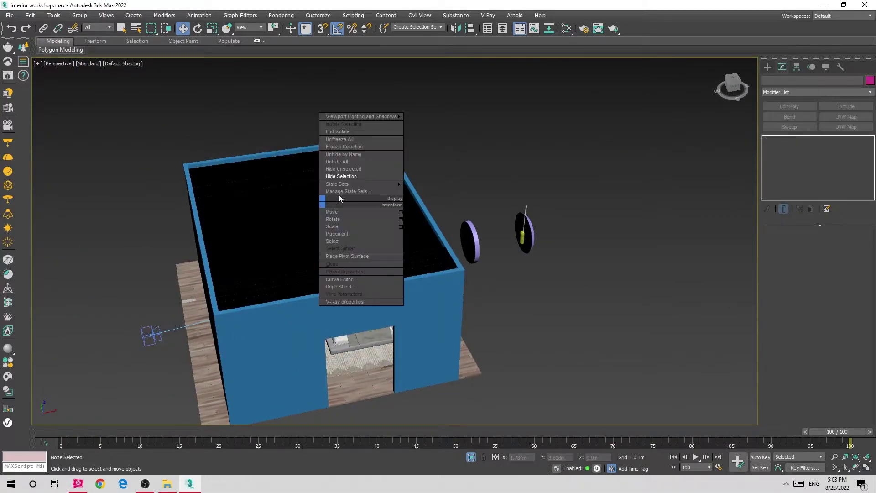
left_click(349, 177)
middle_click_drag(349, 178, 348, 190, "alt")
right_click(352, 169)
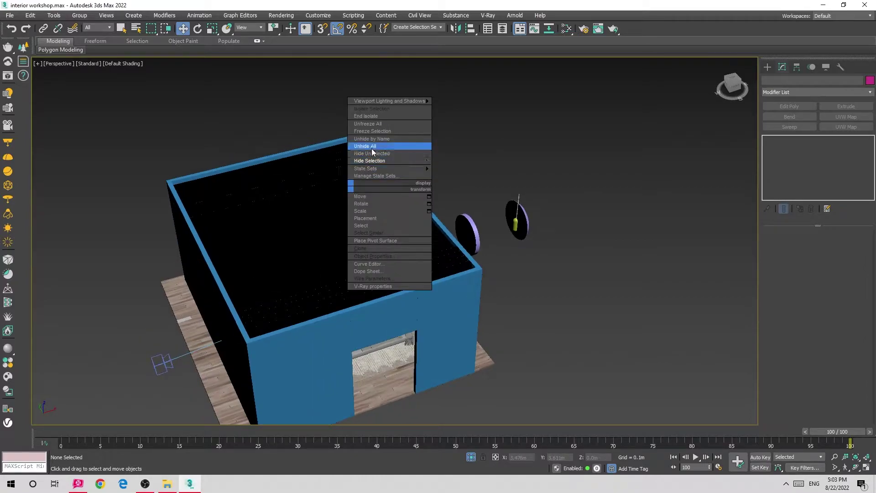
left_click(364, 175)
right_click(372, 137)
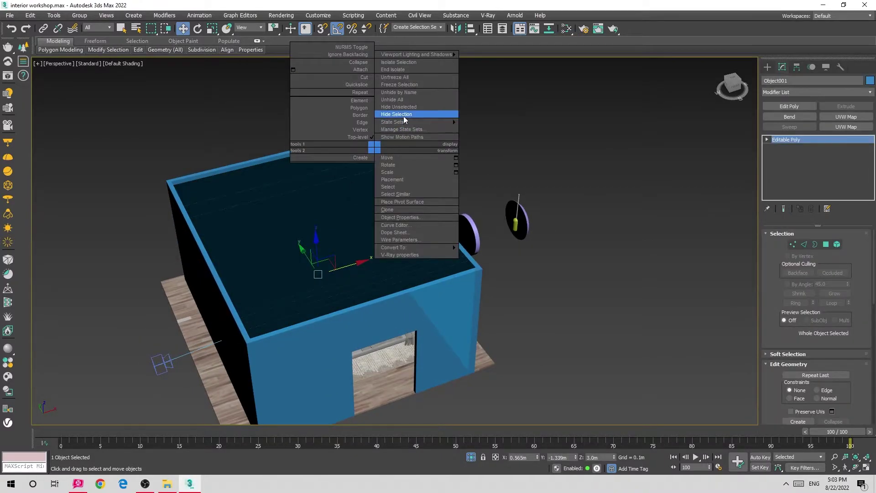
left_click(403, 116)
Orbit around the opened room to look down into the furnished bedroom.
mouse_move(403, 115)
middle_mouse_down("alt")
mouse_move(346, 187)
mouse_move(380, 303)
middle_mouse_up("alt")
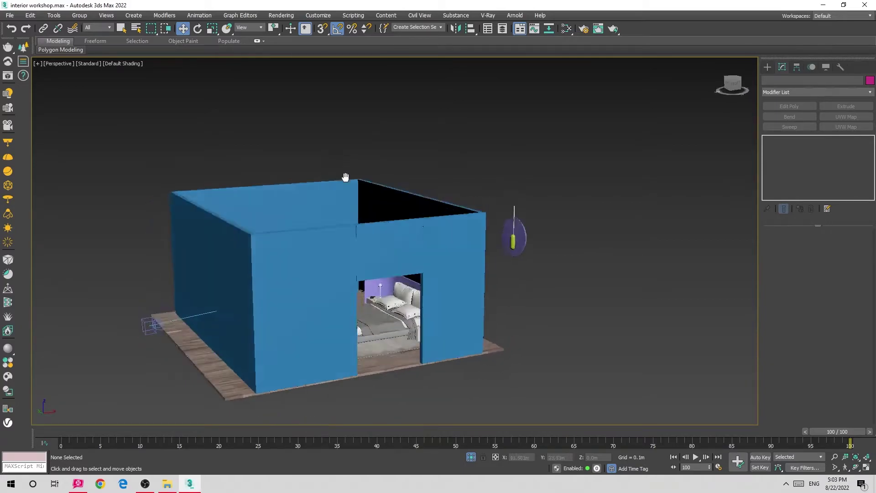
left_click(378, 333)
middle_click_drag(374, 282, 500, 261, "alt")
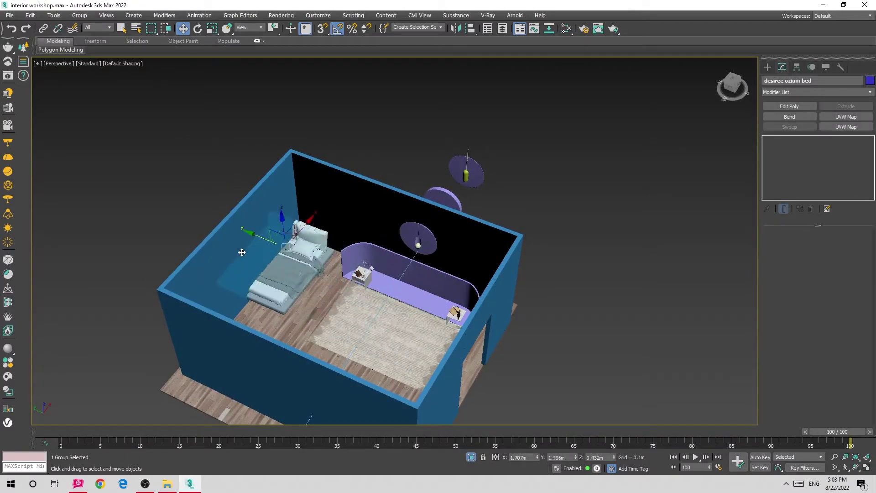
left_click(542, 278)
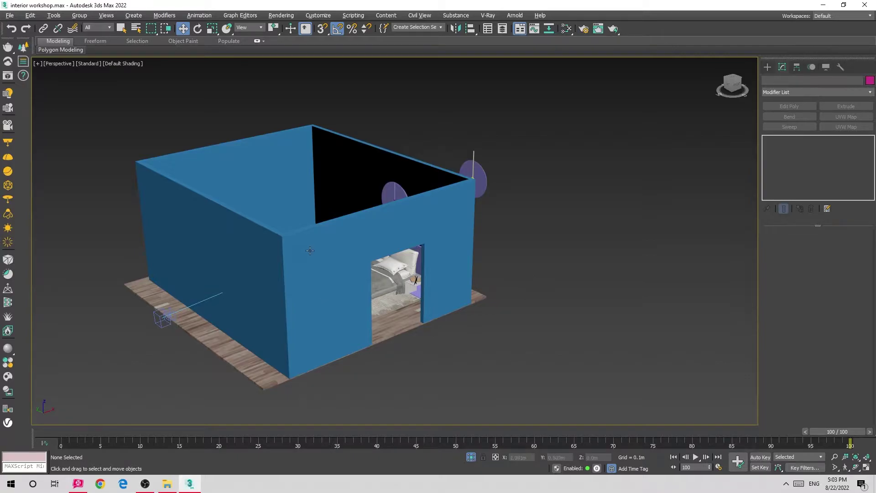
middle_click_drag(137, 196, 135, 225, "alt")
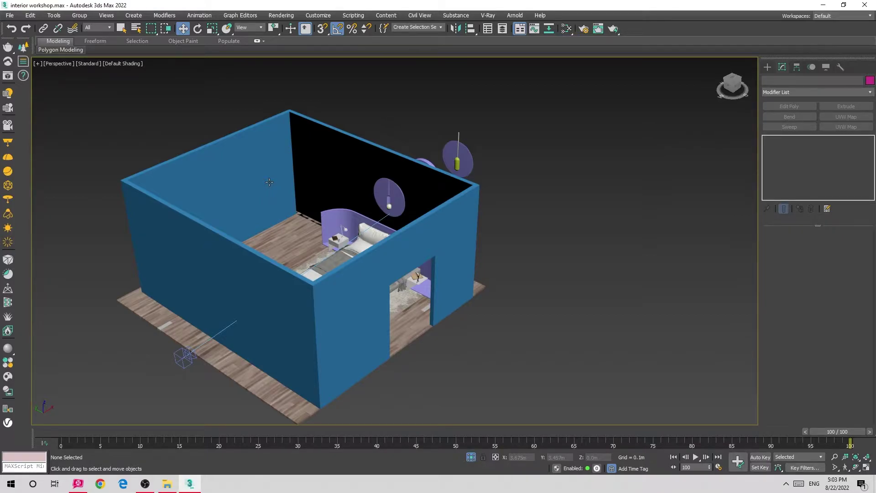
left_click(463, 229)
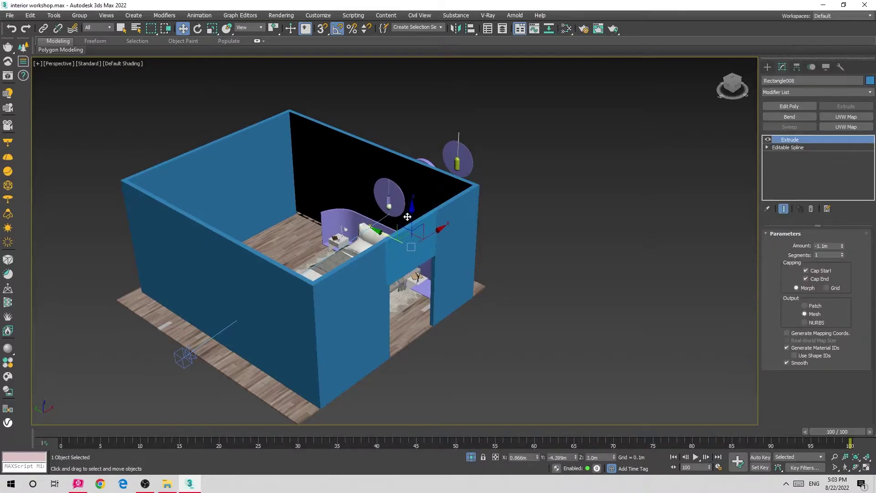
scroll(334, 232, "up", 4)
scroll(335, 232, "down", 2)
scroll(431, 257, "down", 5)
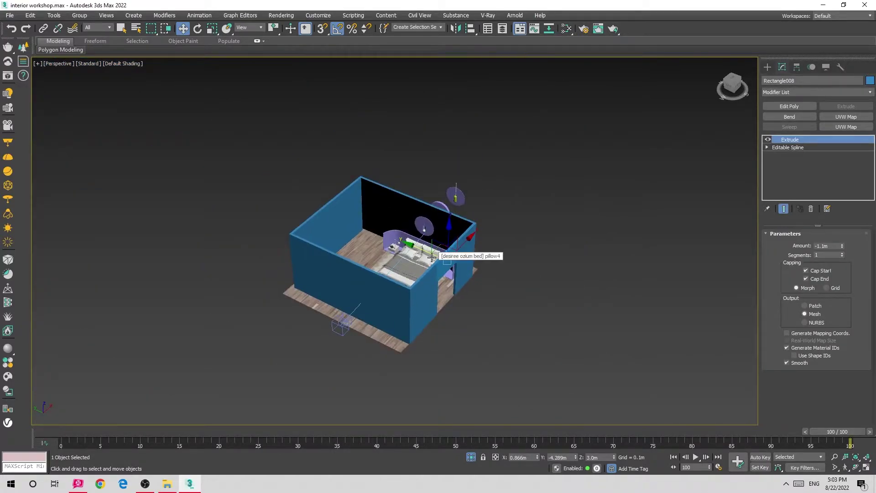
left_click(539, 188)
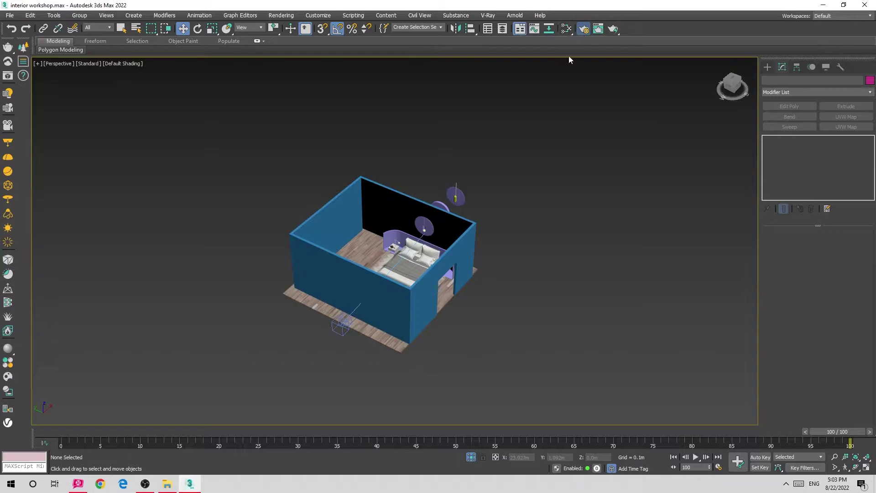
Enable Override mtl in V-Ray Global switches using Material #2146.
key("F10")
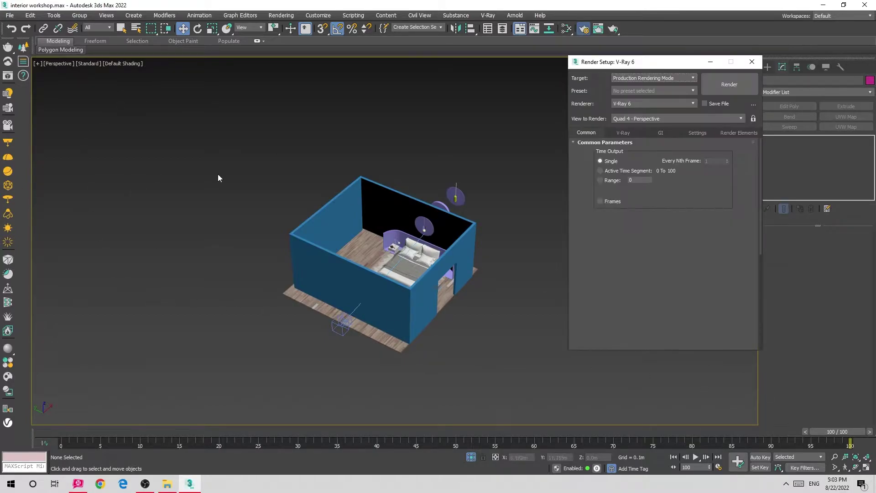
left_click(625, 132)
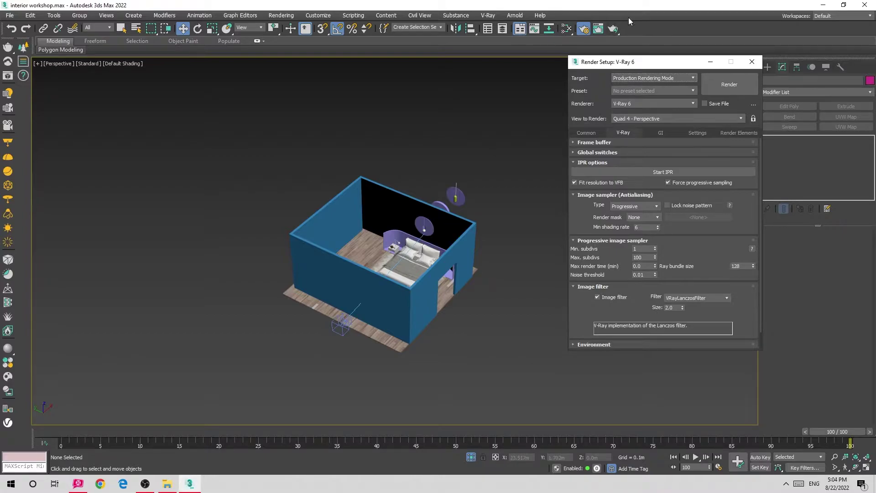
left_click(606, 153)
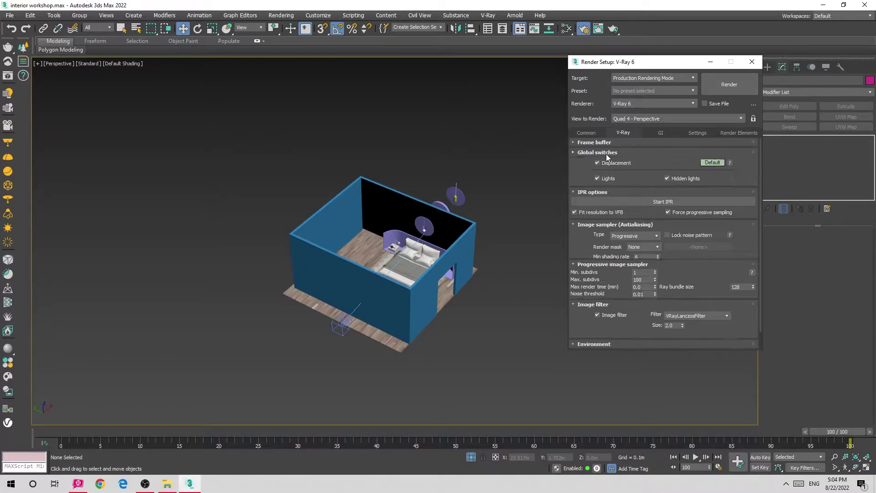
left_click(668, 195)
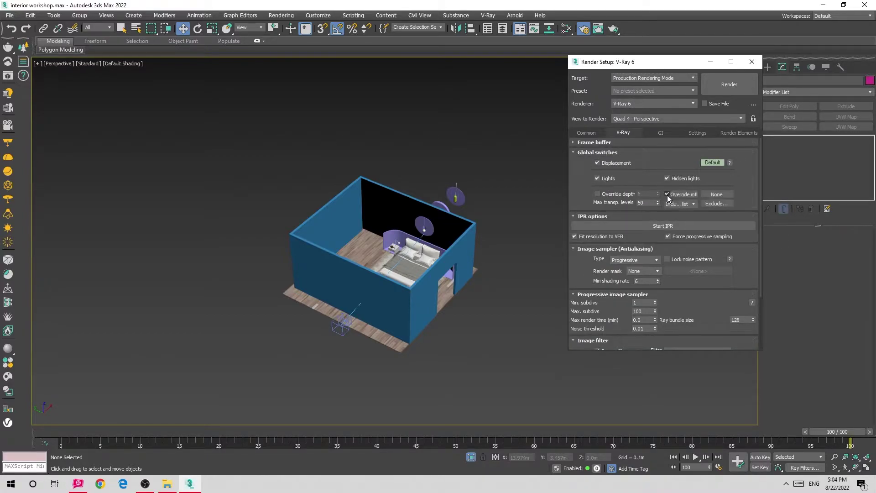
left_click(716, 195)
double_click(304, 248)
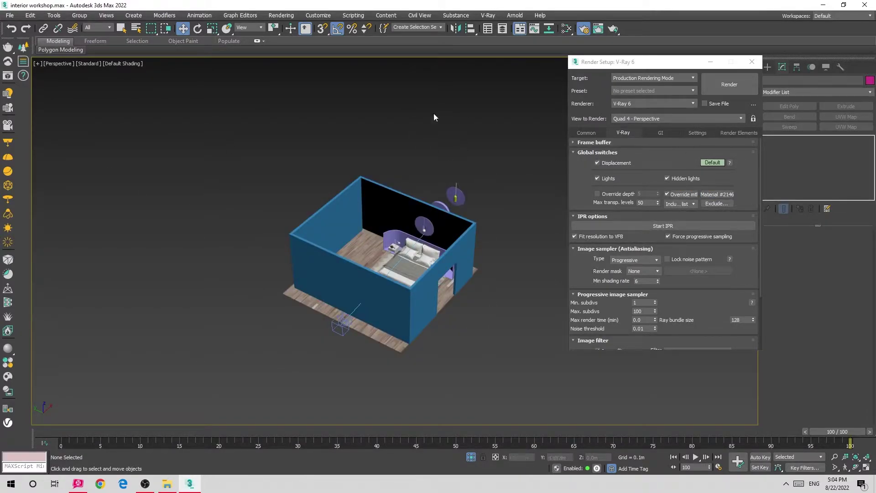
mouse_move(395, 159)
middle_mouse_down("alt")
mouse_move(423, 160)
mouse_move(438, 173)
middle_mouse_up("alt")
left_click(752, 62)
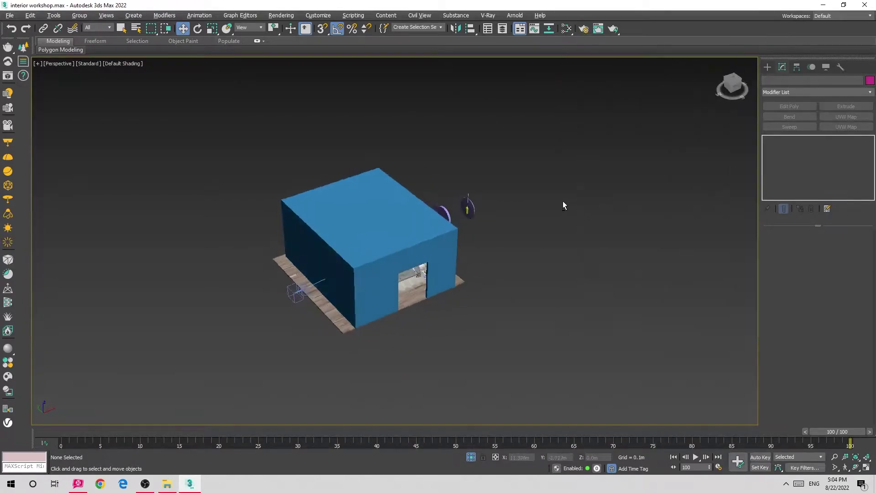
Choose the VRay category's VRayLight plane light with AutoGrid enabled.
left_click(768, 67)
left_click(778, 82)
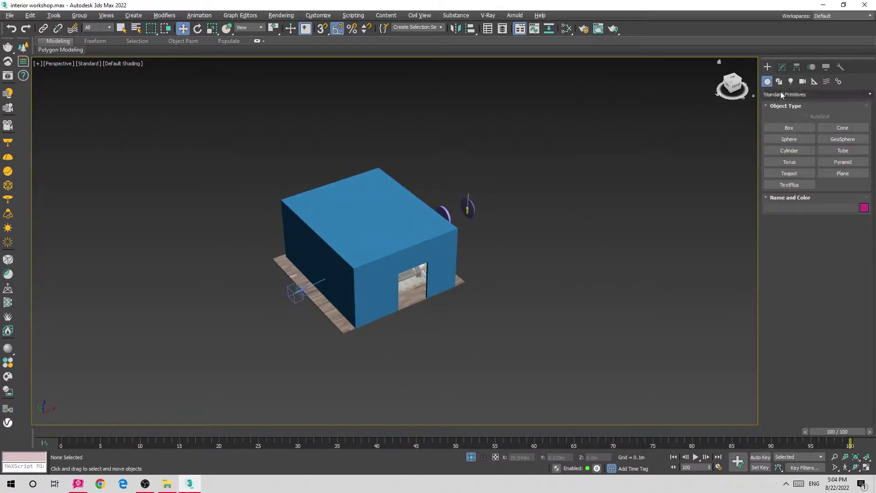
left_click(791, 81)
left_click(817, 94)
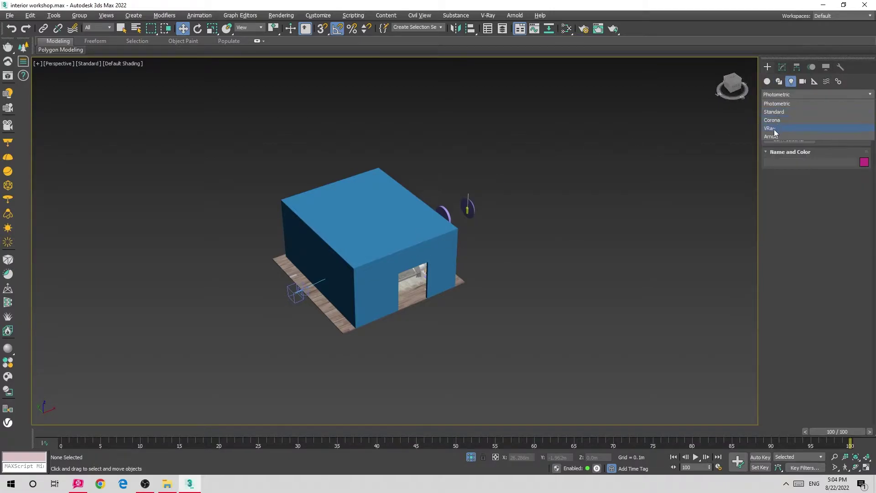
left_click(789, 129)
left_click(793, 141)
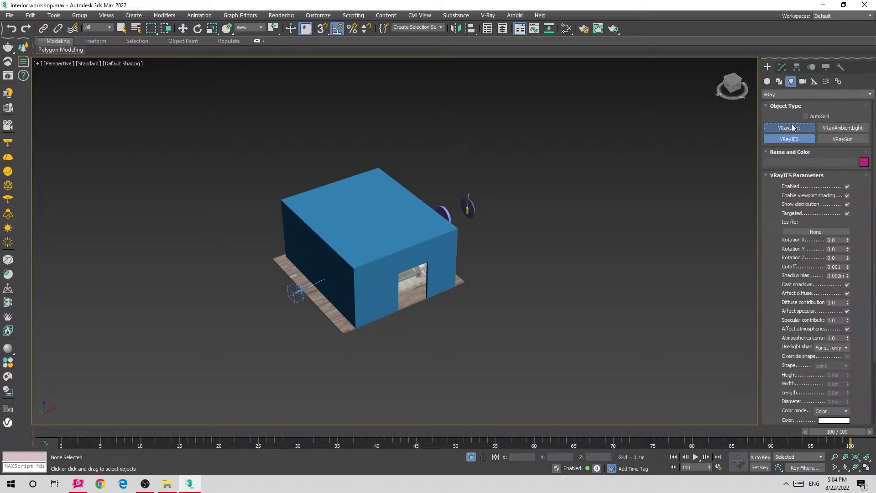
left_click(790, 126)
left_click(805, 117)
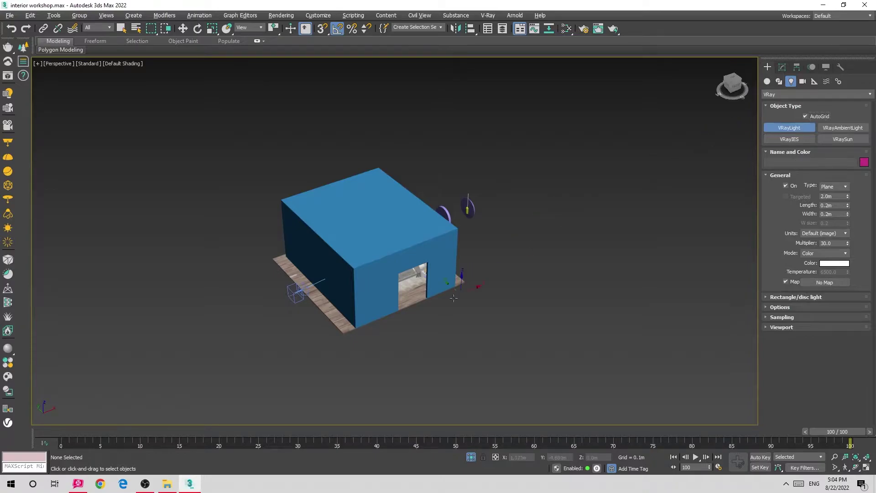
Drag the VRayLight plane across the room's doorway to fill it.
scroll(427, 306, "up", 6)
left_click(440, 158)
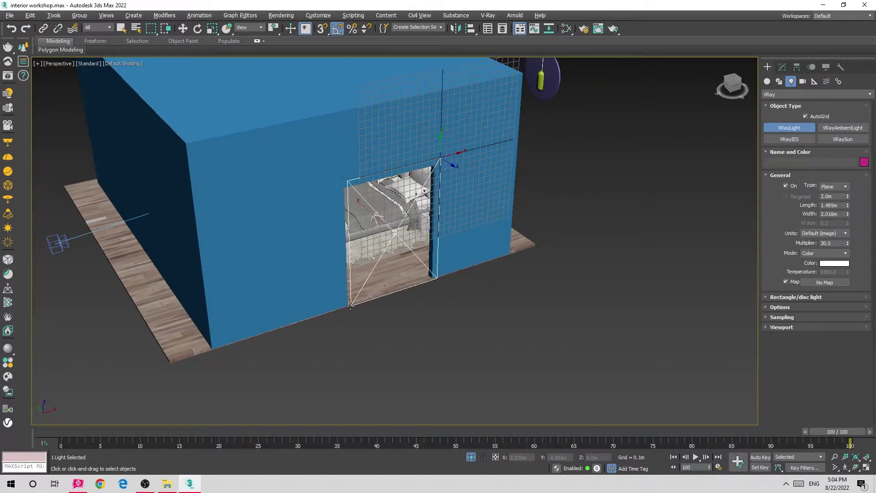
left_click_drag(420, 191, 347, 310)
key("w")
mouse_move(347, 311)
middle_mouse_down("alt")
mouse_move(369, 218)
mouse_move(319, 214)
middle_mouse_up("alt")
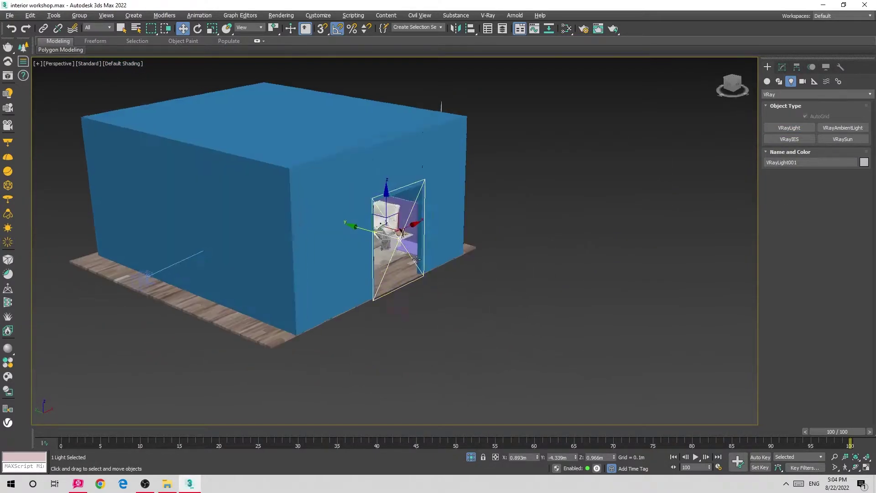
Make VRayLight001 invisible in its Options rollout.
left_click(781, 67)
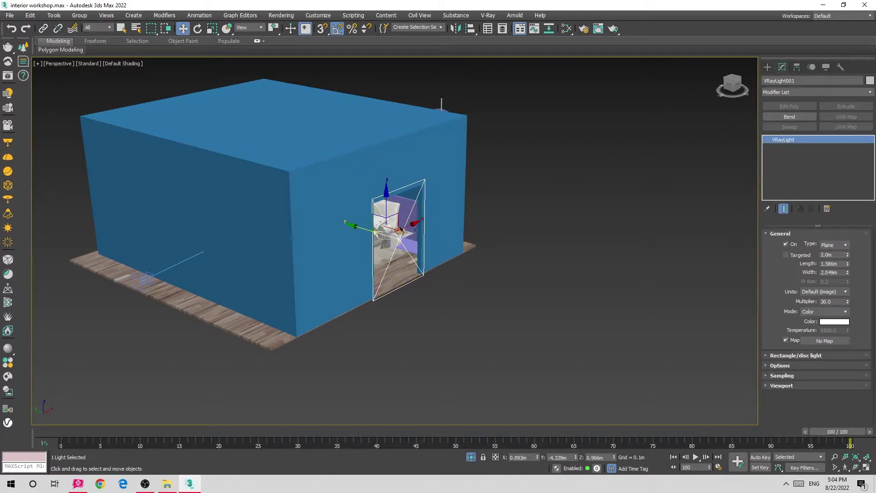
left_click(774, 365)
left_click(784, 352)
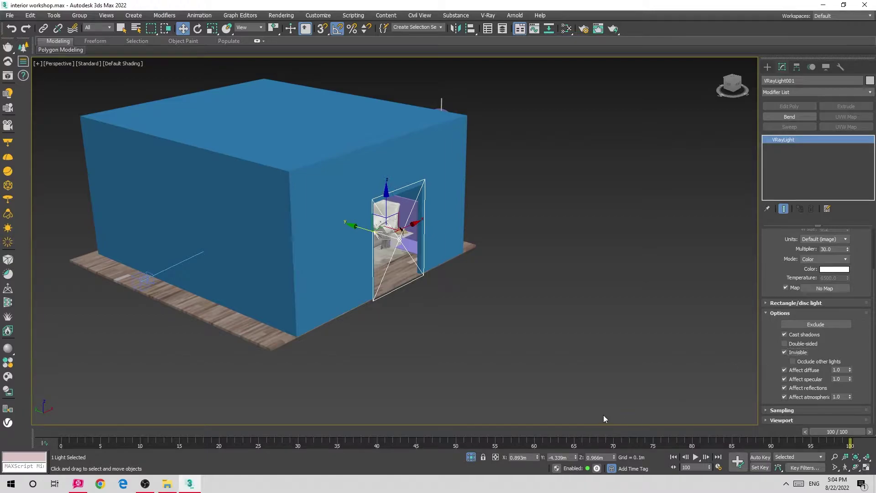
middle_click_drag(551, 240, 531, 237, "alt")
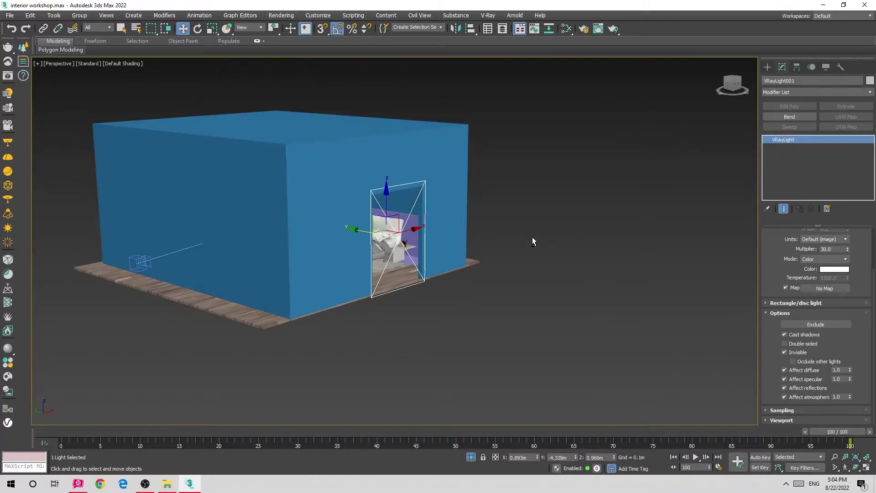
key("shift+f")
Switch the viewport to the VRayCam001 camera view.
key("c")
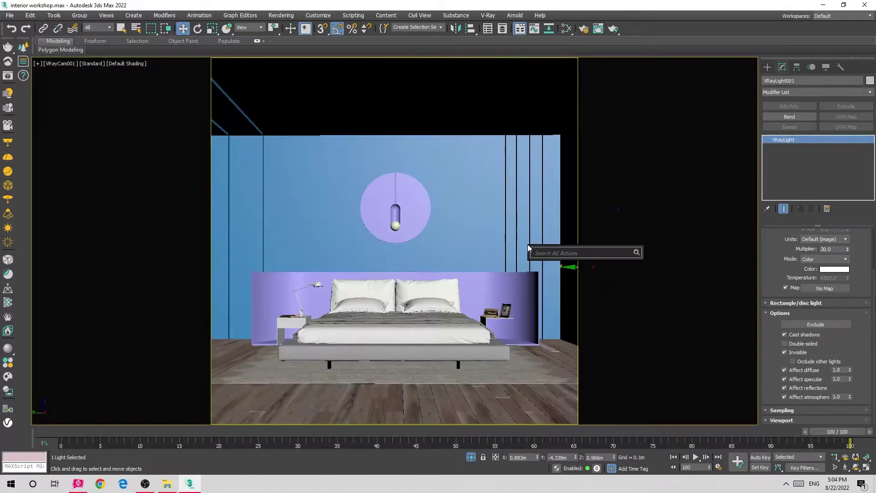
left_click(60, 64)
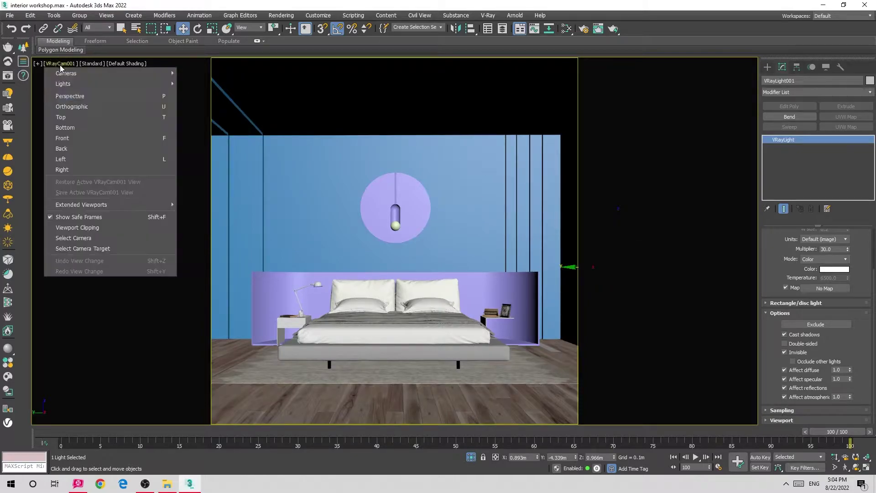
left_click(581, 35)
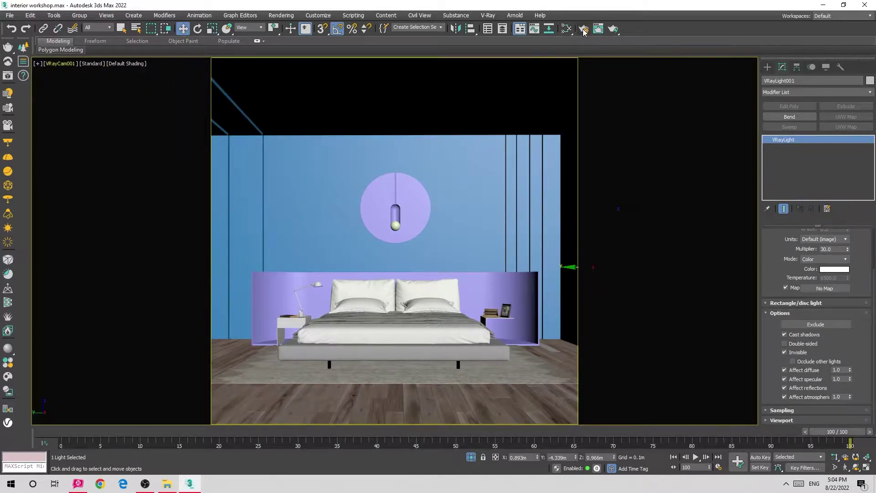
Set V-Ray's image sampler type to Bucket and render the camera view.
key("F10")
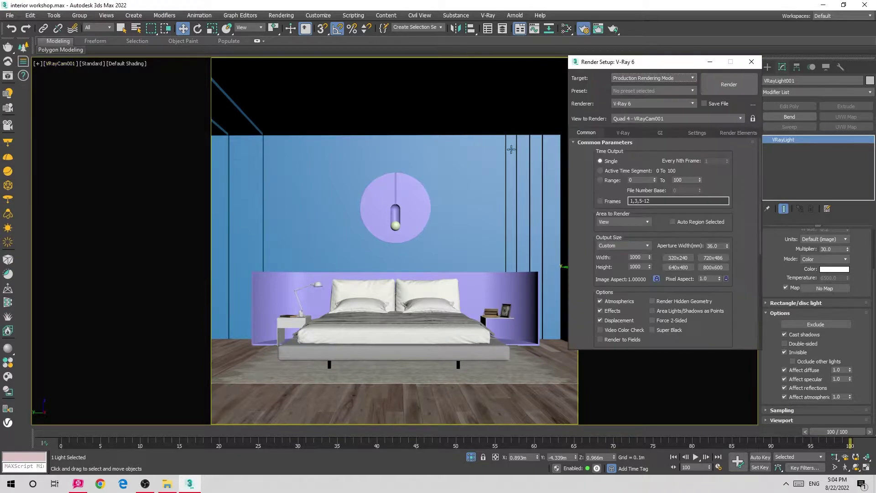
left_click(634, 259)
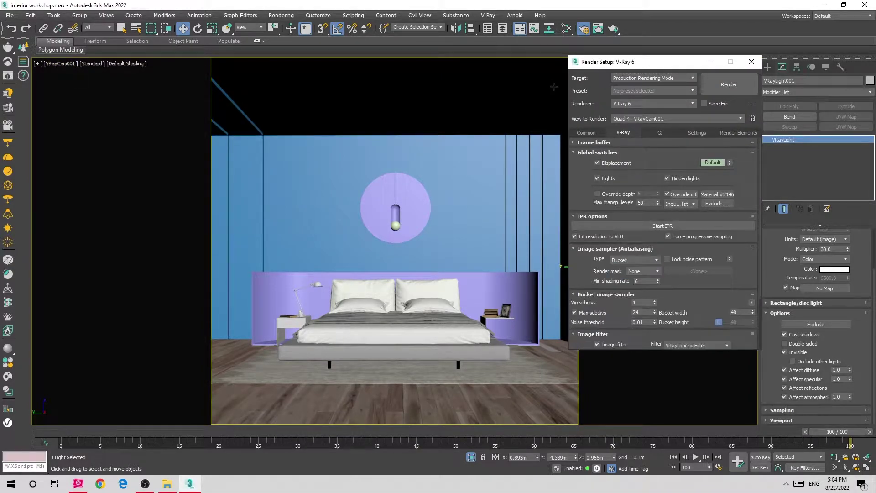
left_click(588, 132)
left_click(621, 134)
left_click(7, 77)
left_click(706, 36)
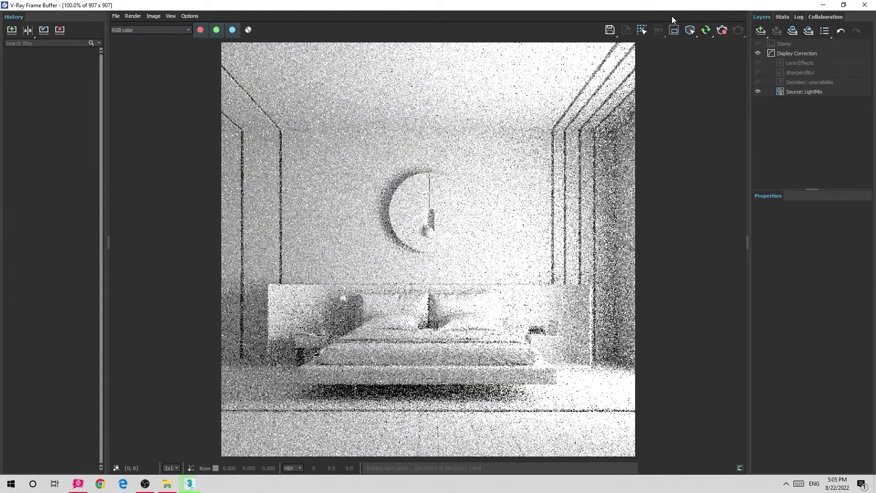
Restore the V-Ray Frame Buffer window and reposition it while the clay render refines.
double_click(672, 8)
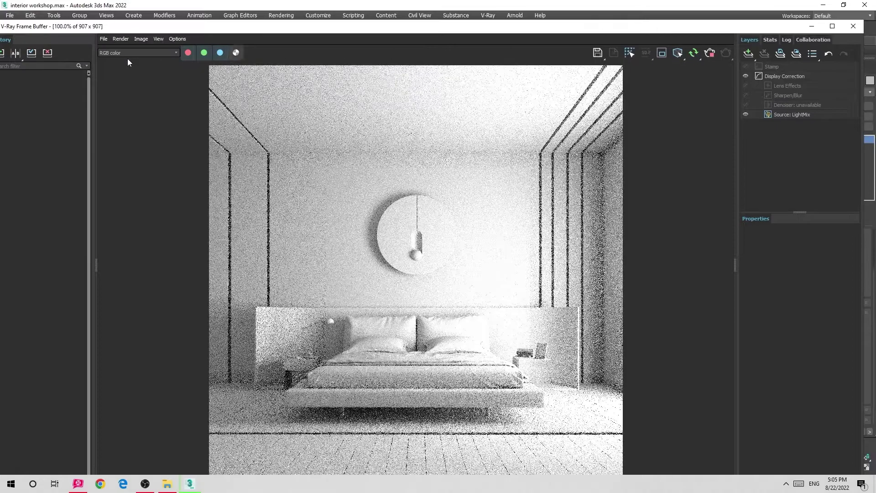
left_click_drag(146, 23, 158, 16)
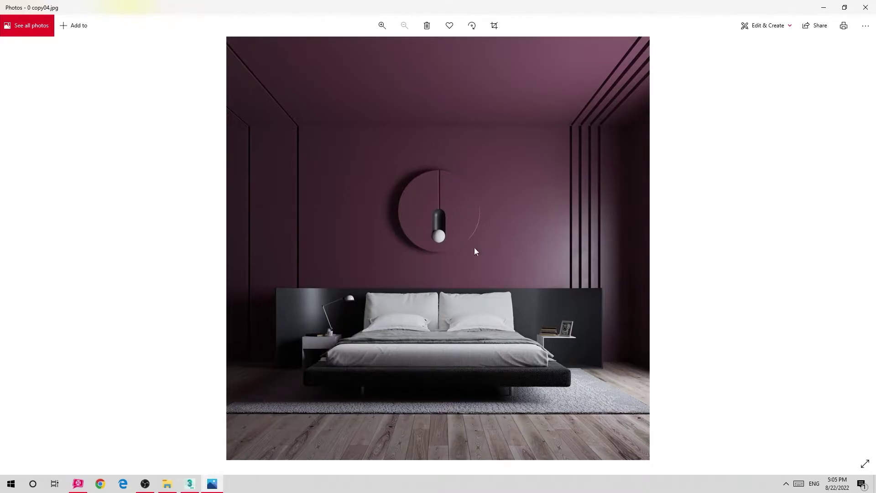
Compare the clay render with the reference photo, then return to a Perspective view in 3ds Max.
left_click(189, 484)
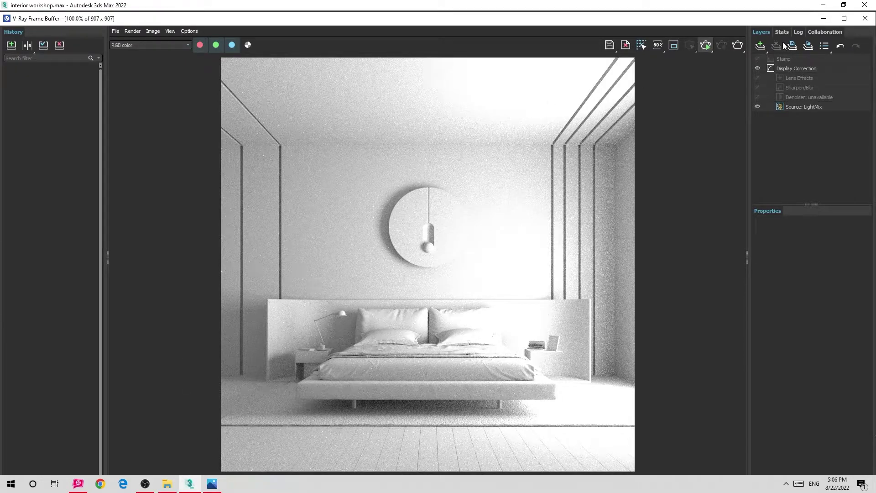
left_click(819, 21)
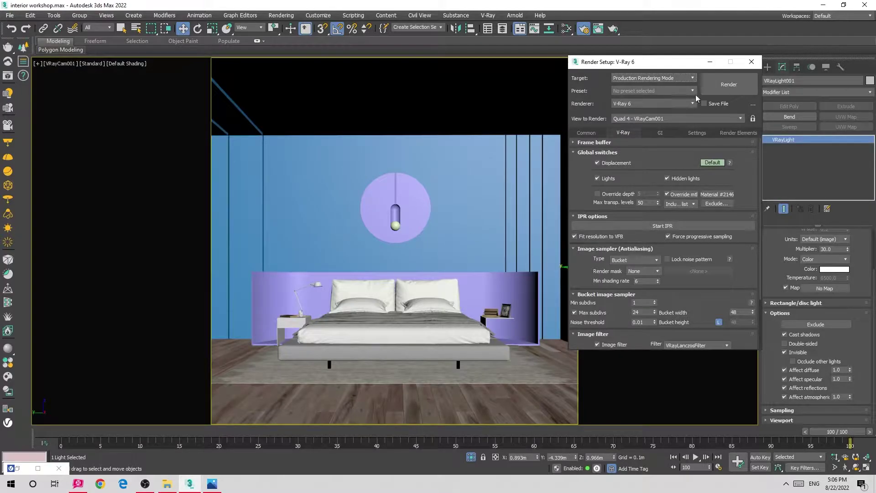
left_click(465, 204)
key("p")
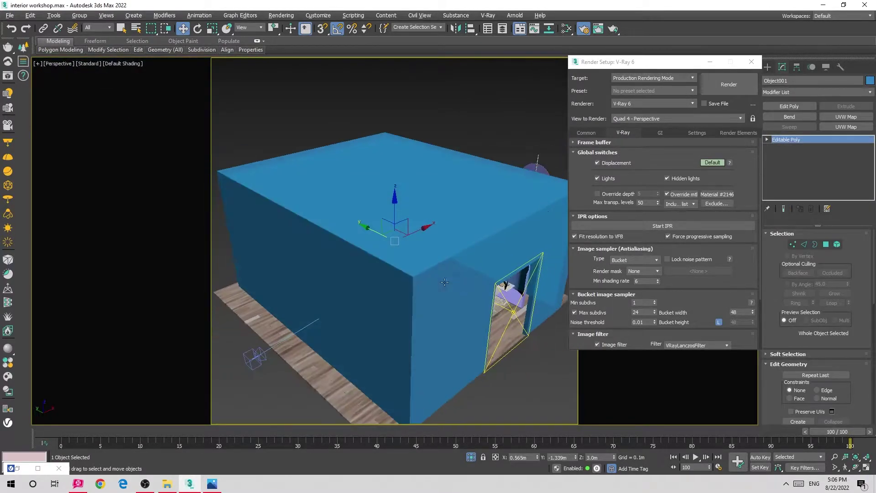
scroll(431, 257, "up", 5)
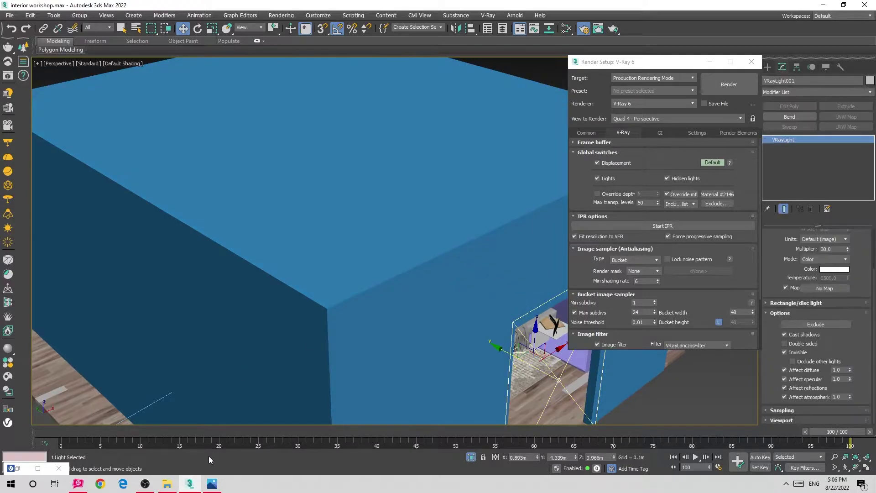
left_click(212, 484)
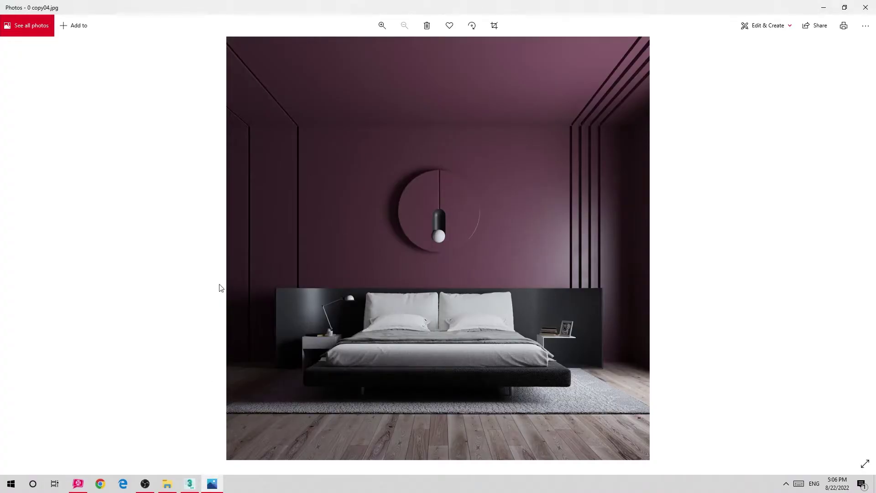
left_click(216, 481)
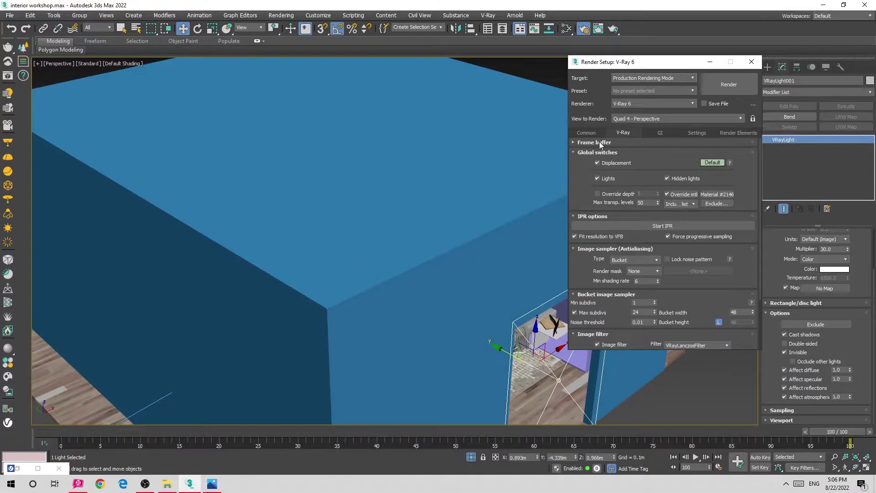
Set VRayLight001 colour mode to Temperature with a value of 7500.
left_click(751, 61)
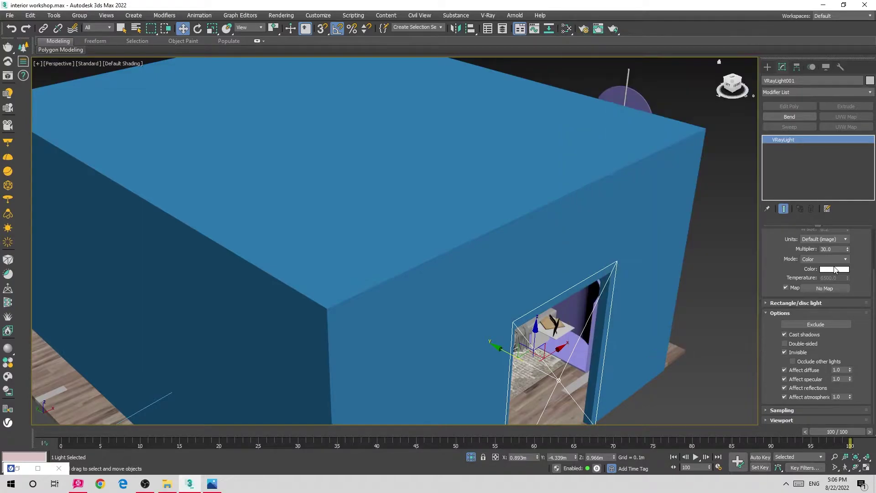
left_click(835, 259)
left_click(814, 271)
double_click(830, 278)
type("7")
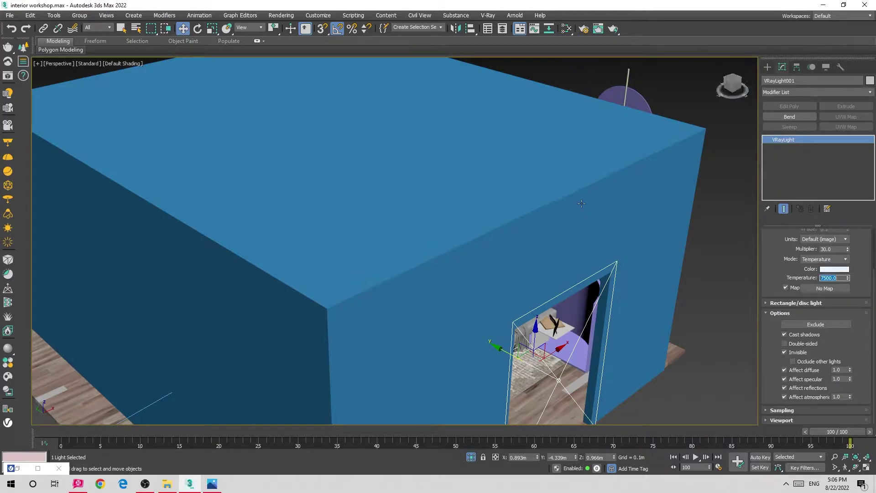
left_click(517, 359)
Test-render the camera view, then change the light temperature to 8100.
key("c")
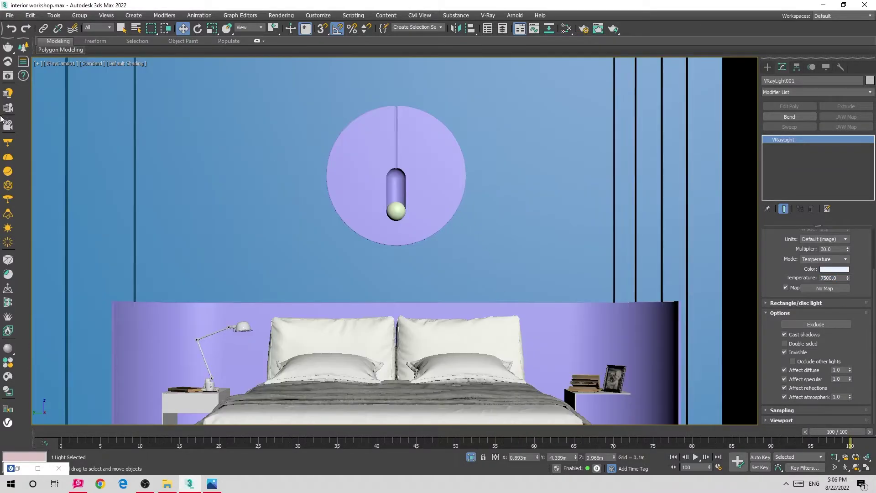
key("shift+f")
left_click(701, 34)
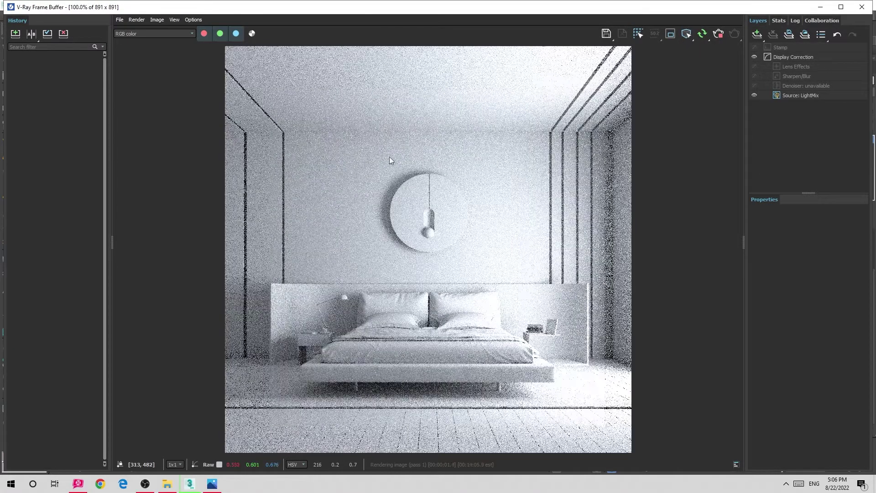
left_click(819, 7)
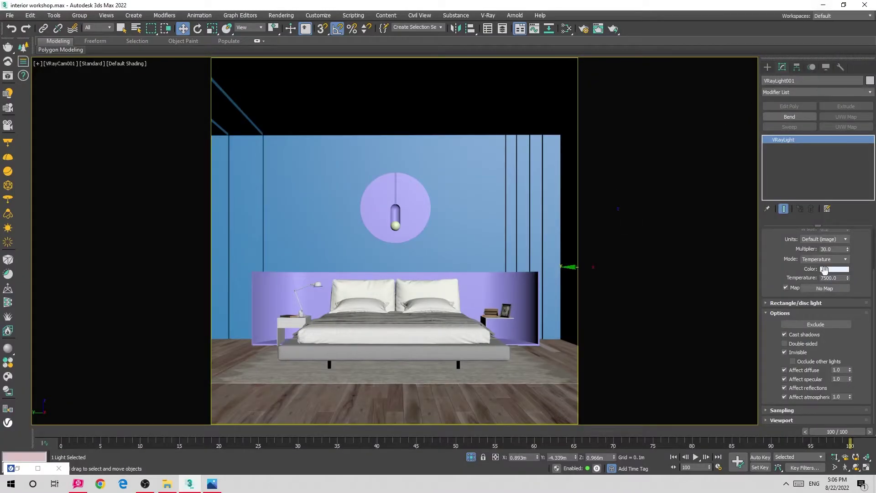
type("0")
key("Return")
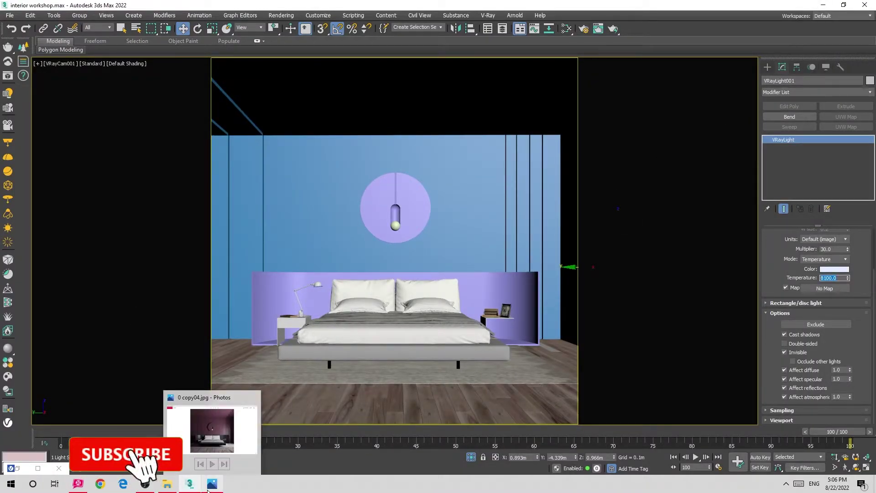
left_click(210, 486)
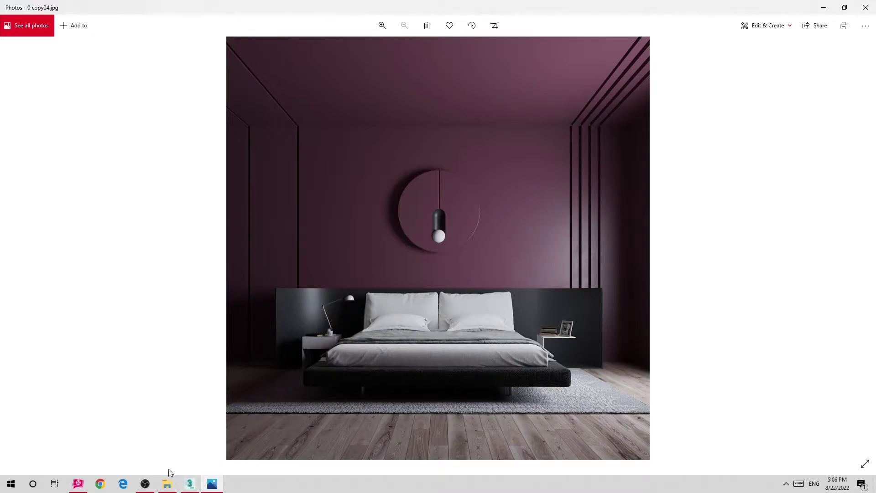
Open the V-Ray Frame Buffer and stop the running render.
left_click(189, 484)
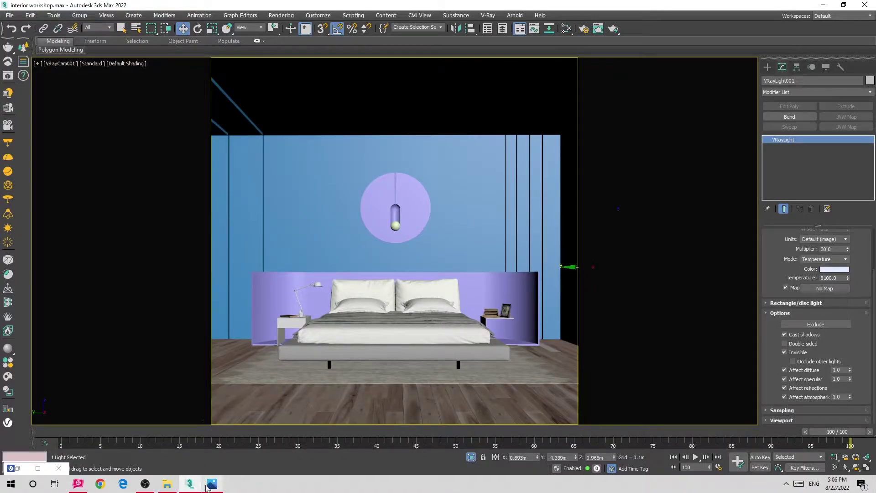
left_click(4, 84)
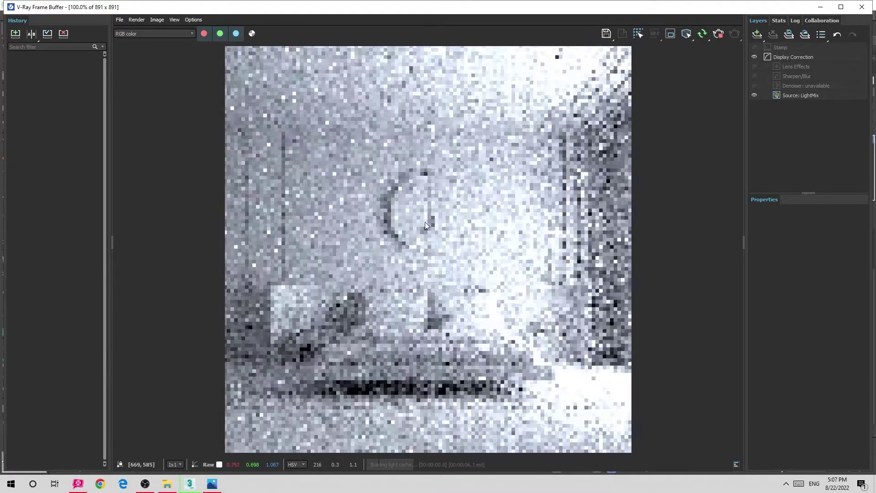
left_click(718, 33)
left_click(819, 7)
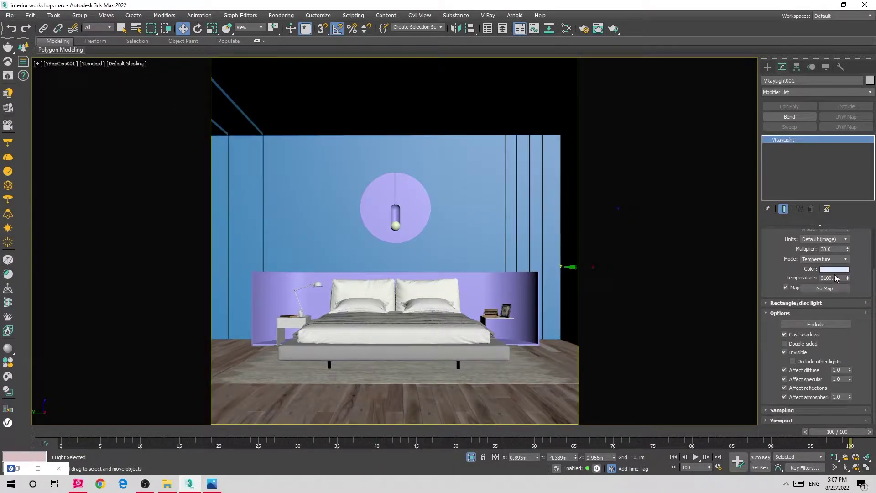
Set the VRayLight multiplier to 25, re-render and stop once the image is clean.
double_click(833, 249)
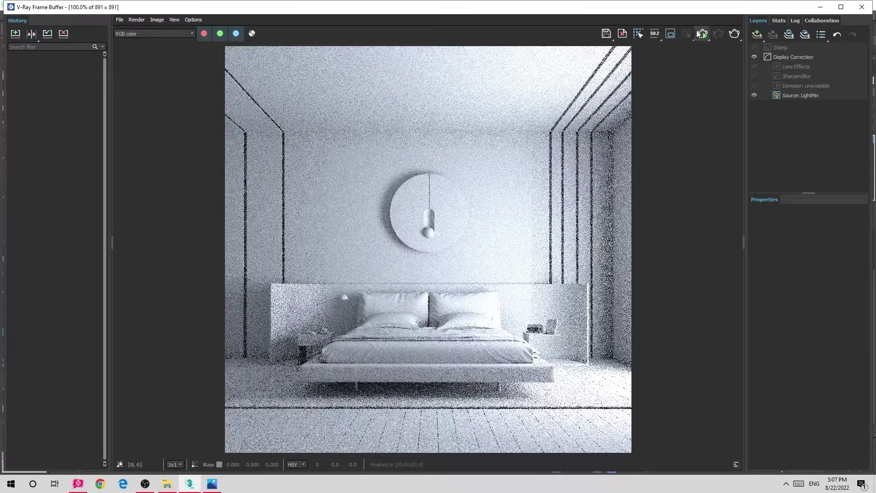
left_click(698, 33)
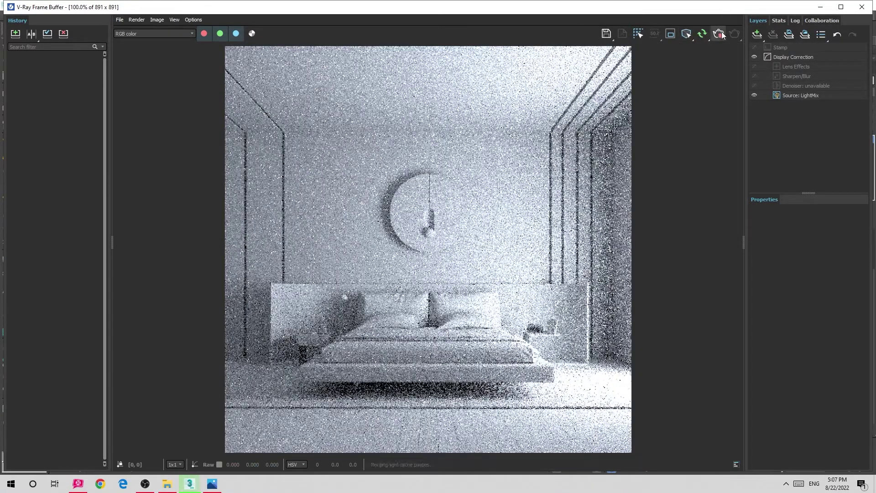
left_click(820, 7)
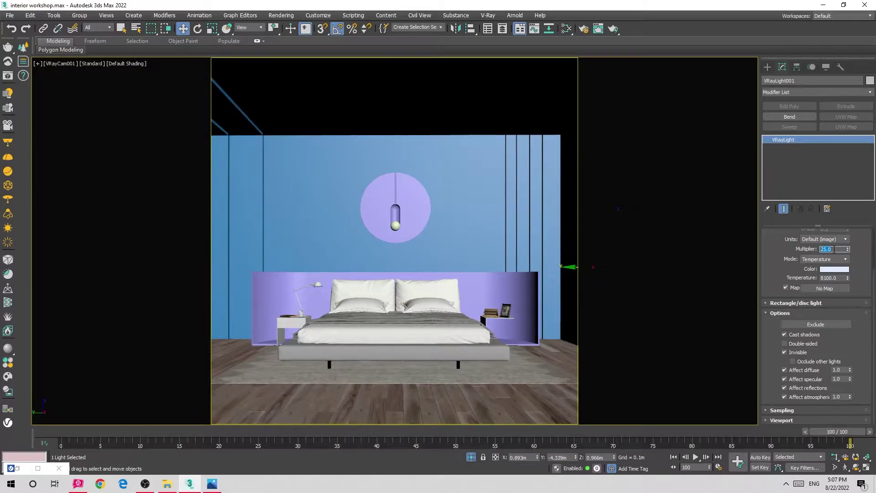
double_click(833, 249)
type("2")
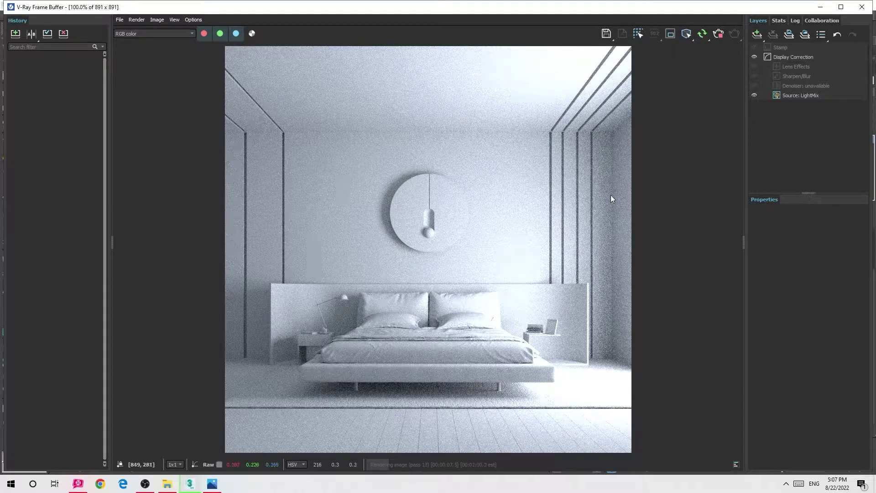
left_click(213, 484)
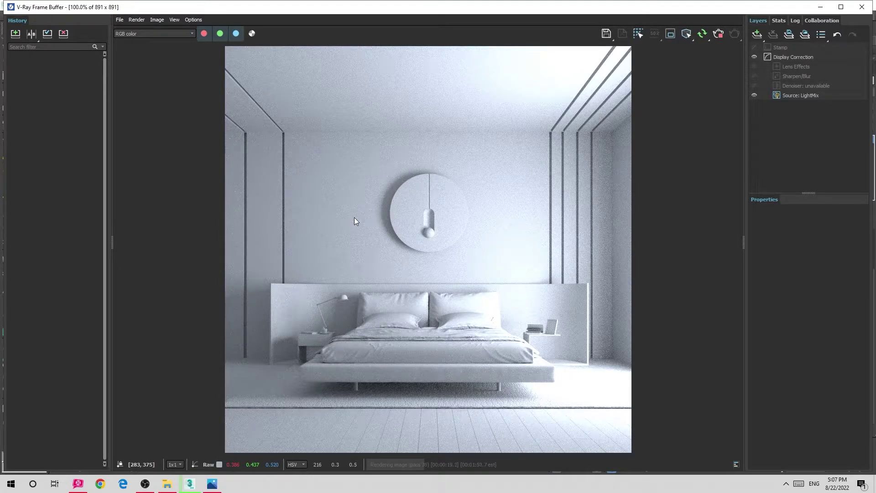
left_click(717, 36)
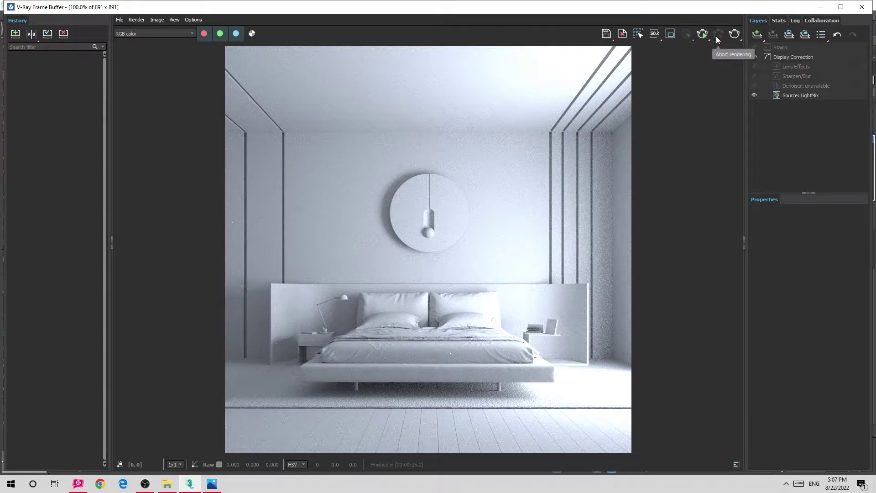
left_click(211, 484)
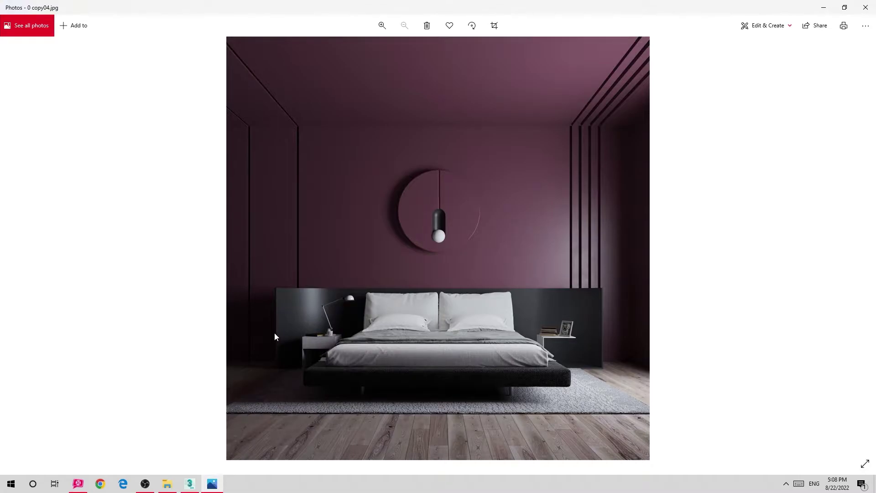
left_click(189, 482)
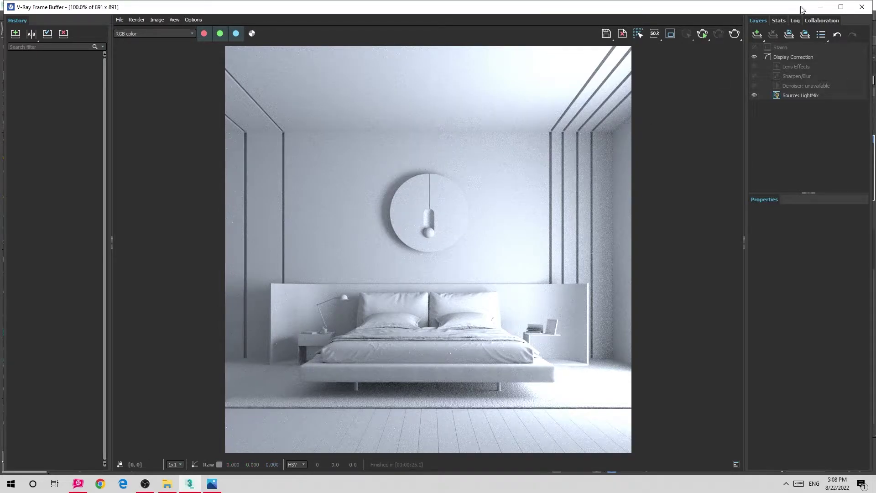
left_click(820, 7)
Zoom onto the bed and adjust the viewing distance, clearing the selection.
left_click(449, 299)
key("z")
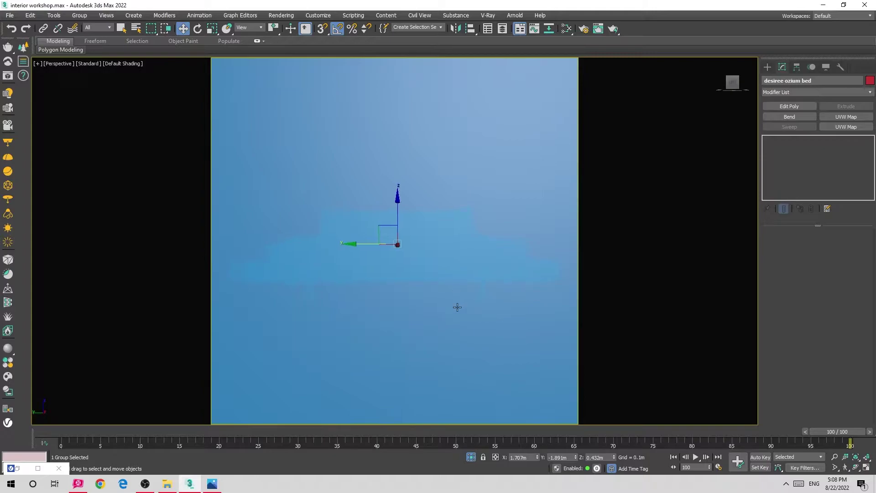
scroll(457, 307, "down", 3)
scroll(433, 319, "down", 3)
scroll(409, 327, "up", 2)
scroll(409, 327, "down", 2)
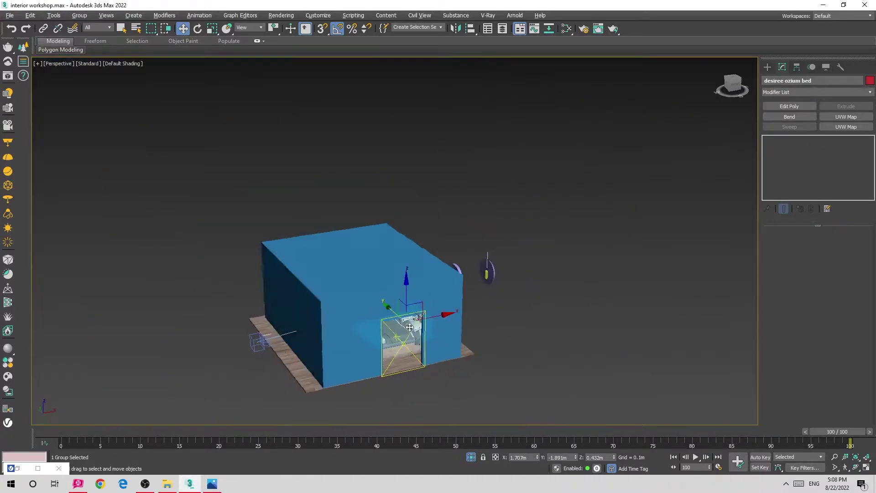
scroll(429, 319, "down", 1)
scroll(463, 331, "up", 1)
scroll(464, 331, "down", 1)
left_click(442, 327)
scroll(411, 281, "up", 3)
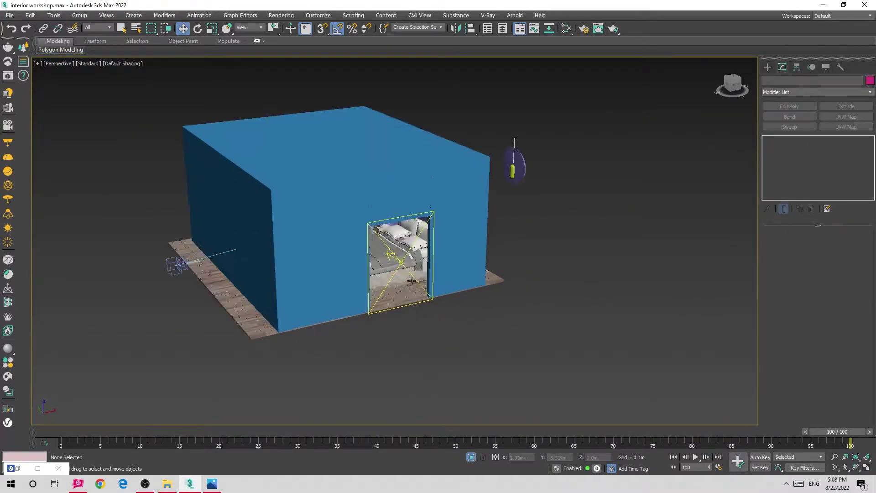
scroll(412, 282, "up", 2)
scroll(420, 292, "up", 2)
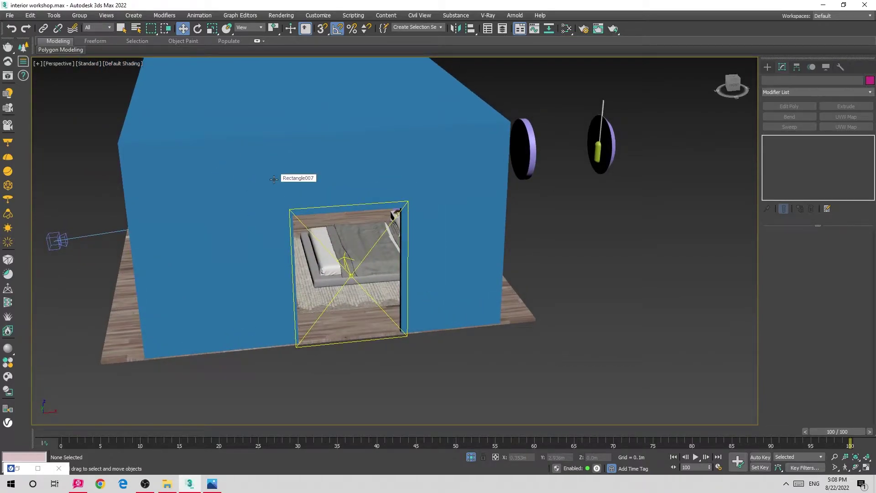
Orbit to an outside corner view, then return to VRayCam001 with safe frame shown.
mouse_move(392, 215)
middle_mouse_down("alt")
mouse_move(479, 299)
mouse_move(440, 307)
middle_mouse_up("alt")
mouse_move(381, 274)
middle_mouse_down("alt")
mouse_move(437, 300)
mouse_move(425, 292)
middle_mouse_up("alt")
key("c")
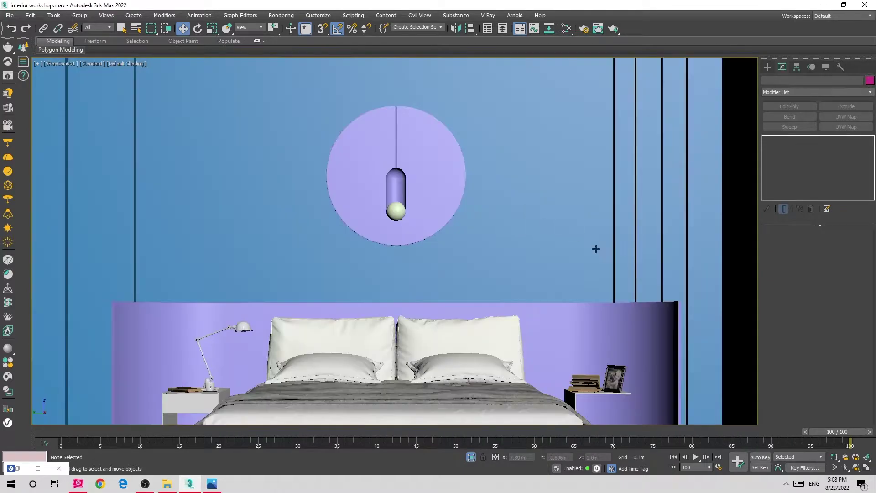
key("shift+f")
Clone the window frame as a copy and set its Extrude Amount to 0.5m.
key("p")
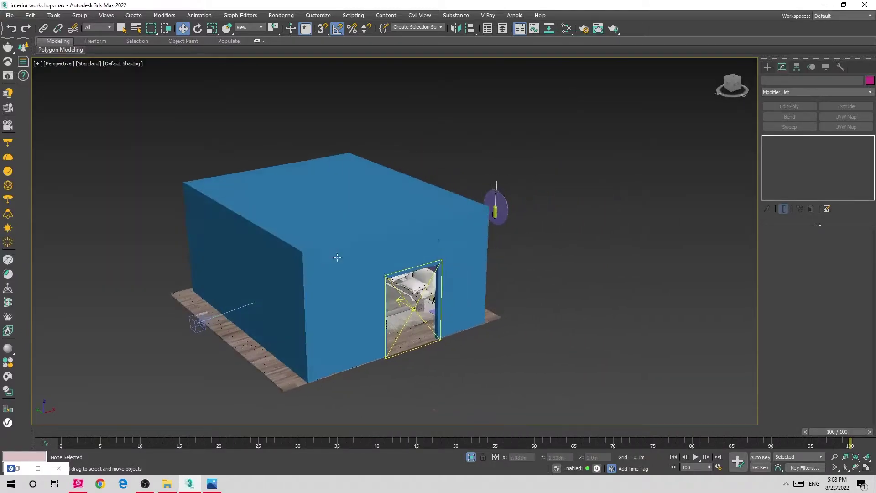
left_click(337, 257)
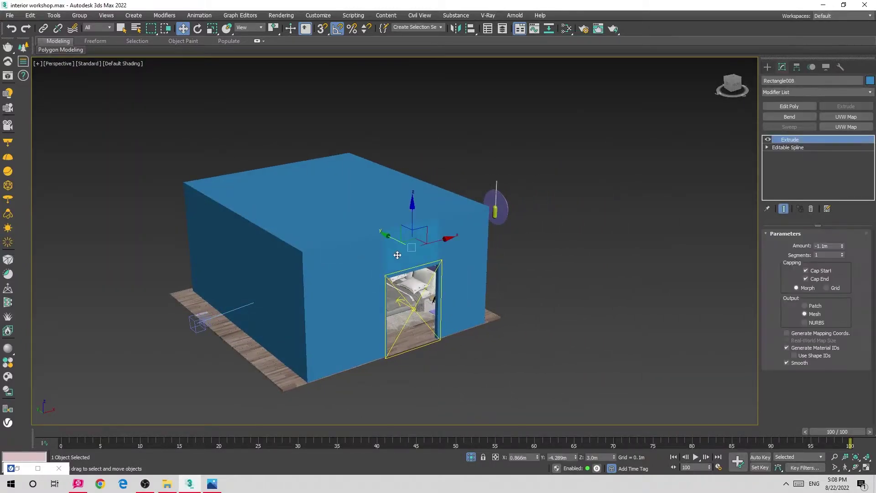
middle_click_drag(337, 257, 382, 253, "alt")
left_click_drag(382, 253, 383, 267, "shift")
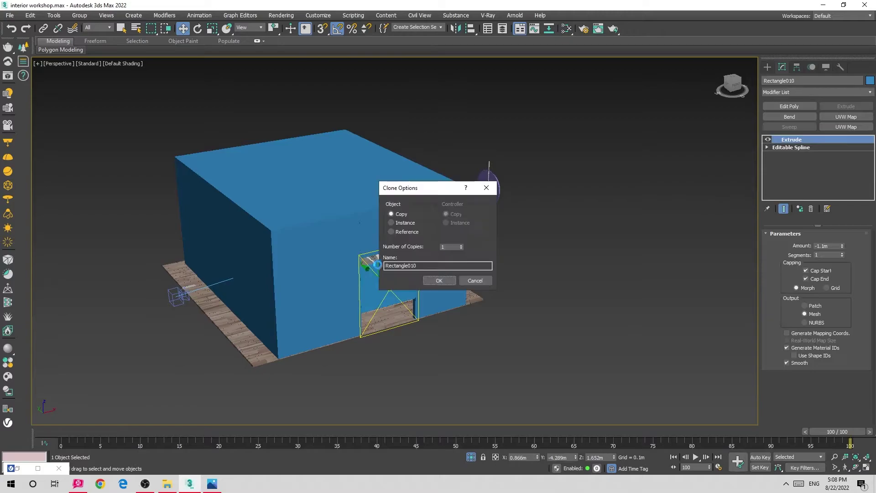
left_click(440, 280)
double_click(821, 246)
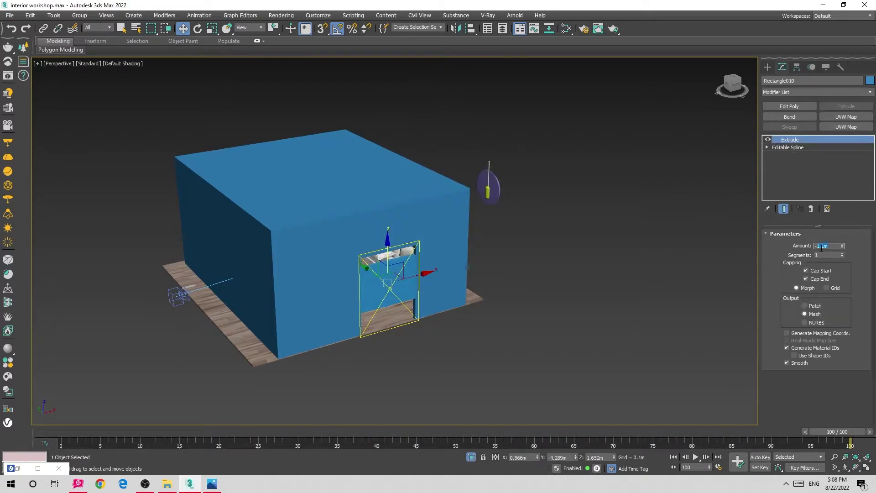
type("0.5")
key("Return")
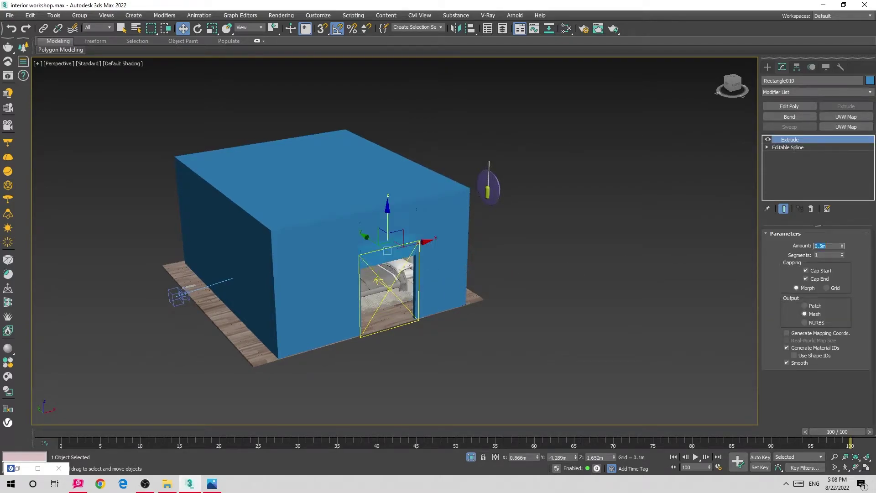
Snap the copied frame down onto the floor.
left_click_drag(388, 220, 388, 247)
scroll(399, 277, "up", 5)
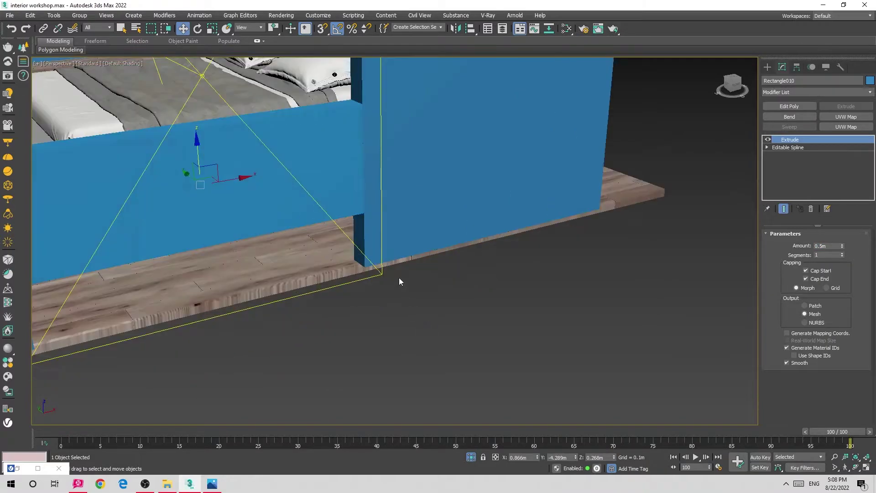
scroll(385, 216, "up", 4)
key("s")
left_click_drag(385, 217, 385, 303)
scroll(385, 320, "down", 3)
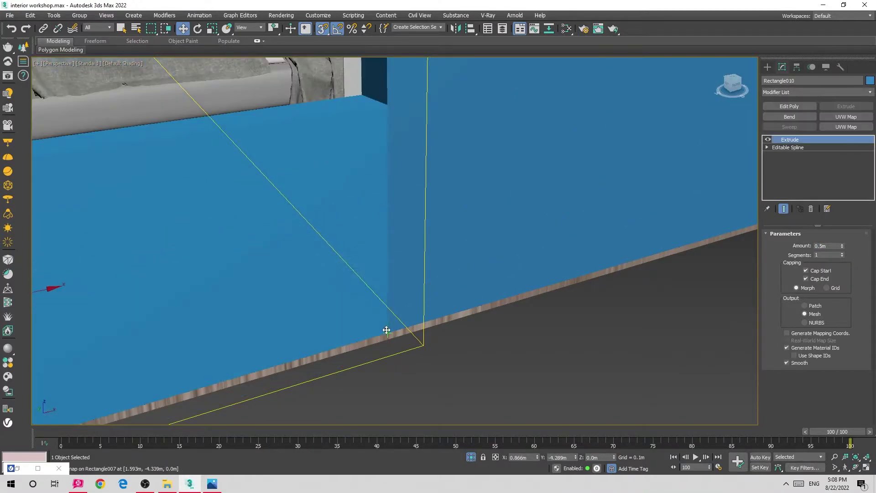
scroll(365, 314, "down", 4)
left_click(345, 308)
Inspect the wall opening and alcove around the V-Ray plane light.
left_click(347, 310)
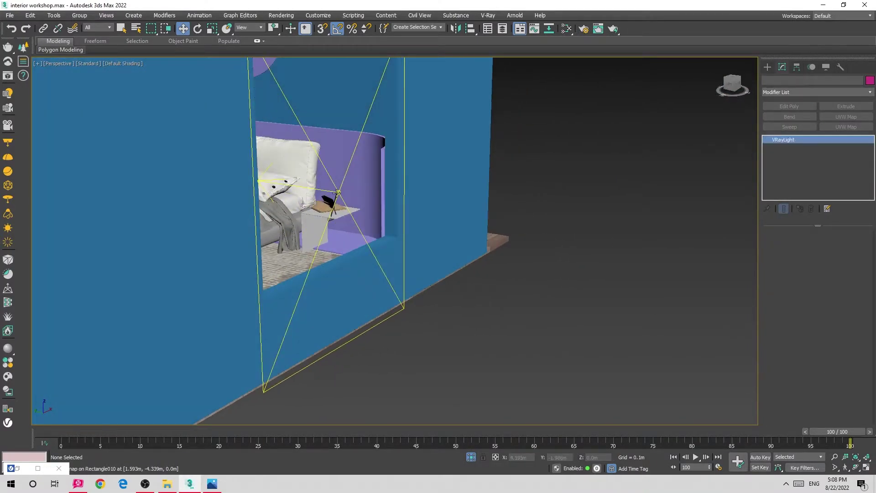
middle_click_drag(347, 310, 352, 319, "alt")
scroll(352, 319, "up", 3)
scroll(352, 319, "down", 3)
middle_click_drag(234, 317, 292, 256, "alt")
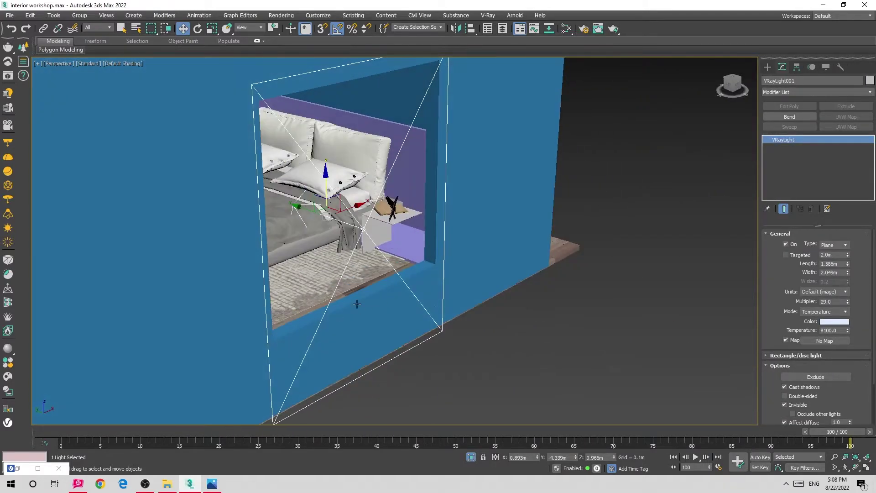
key("ctrl+d")
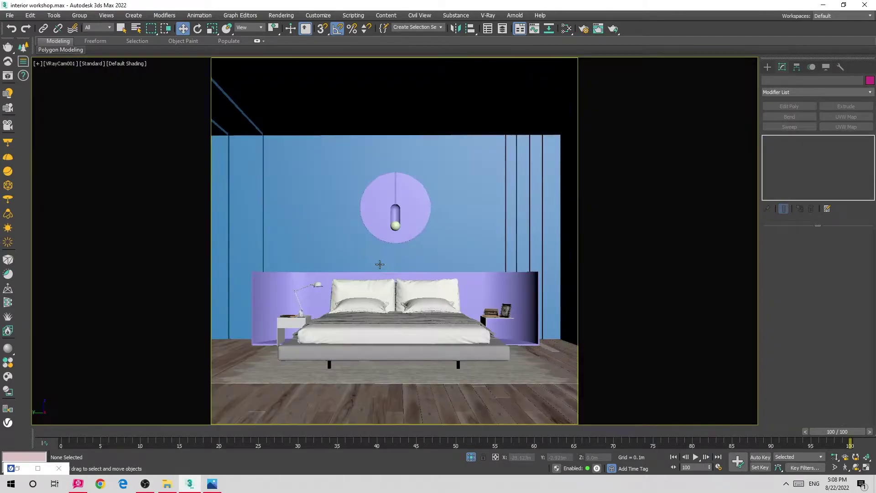
Select the bed group in the perspective view and bring up the plum bedroom reference photo 0 copy04.jpg.
left_click(402, 319)
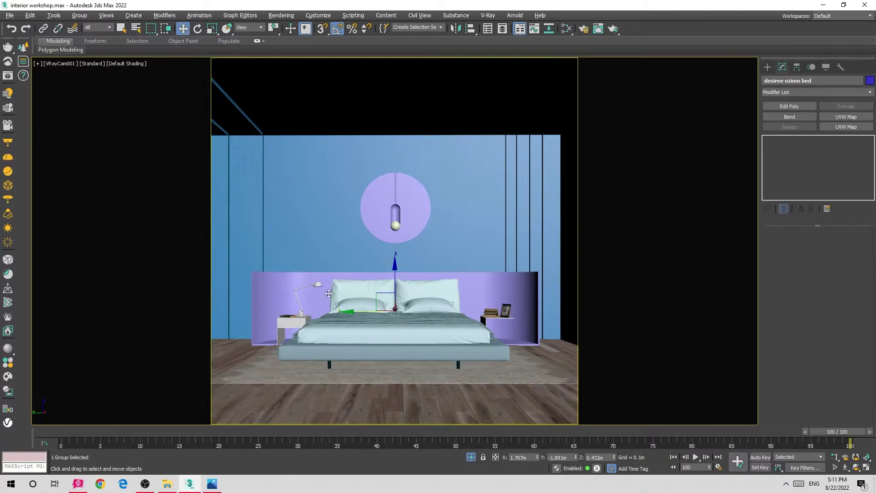
key("p")
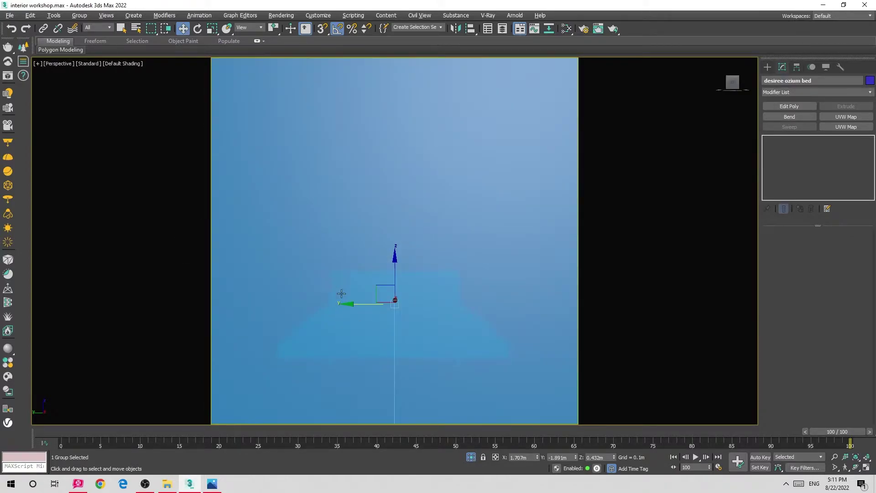
scroll(341, 293, "down", 3)
middle_click_drag(387, 308, 350, 177, "alt")
right_click(350, 176)
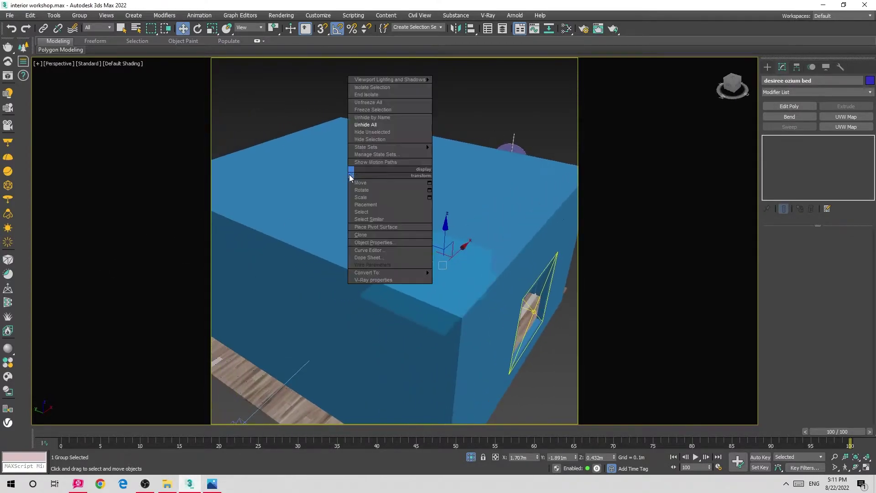
left_click(420, 132)
left_click(223, 486)
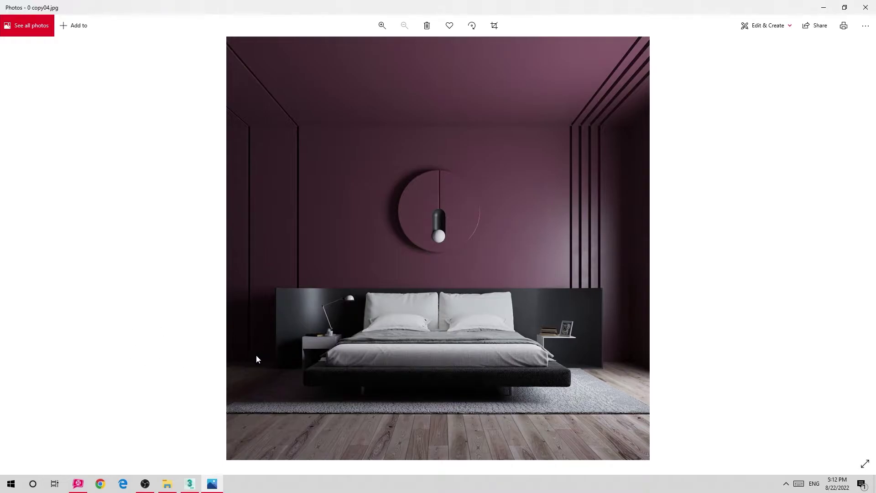
Put the reference photo away and hide the bed.
left_click(824, 7)
scroll(411, 228, "down", 5)
right_click(407, 235)
left_click(349, 202)
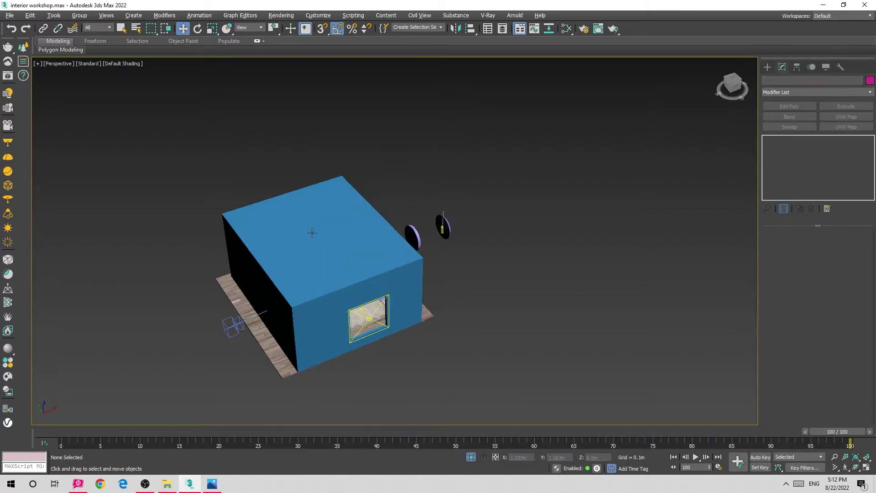
right_click(436, 118)
left_click(461, 92)
Convert the box covering the room's top to Editable Poly and hide it.
left_click(311, 218)
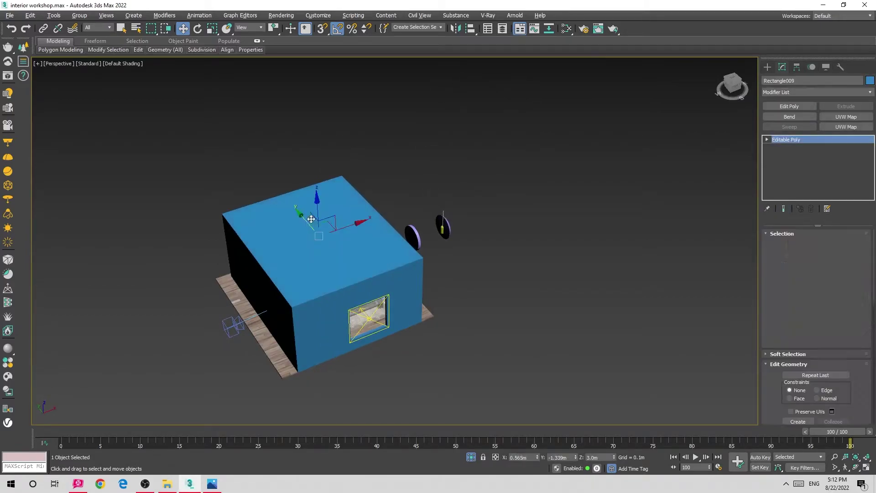
right_click(311, 218)
left_click(365, 183)
right_click(324, 223)
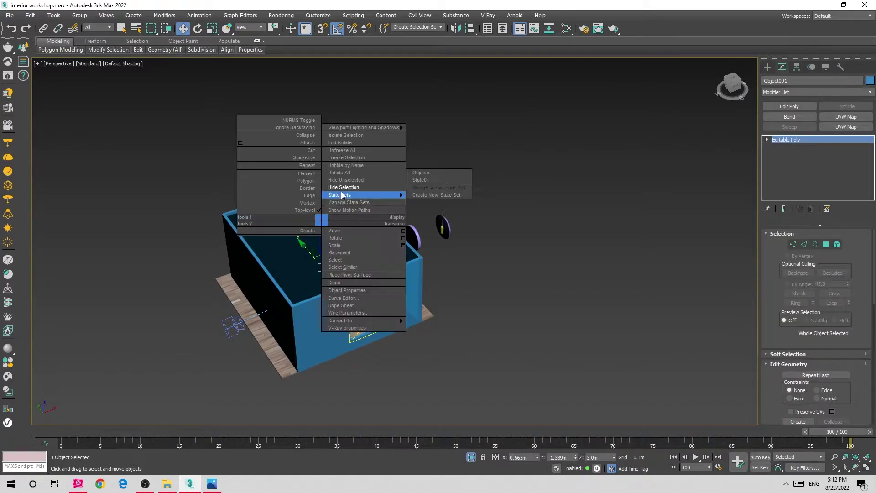
left_click(347, 218)
Detach one wall polygon of the room walls as a separate object, Object002.
scroll(338, 166, "up", 4)
left_click(246, 164)
scroll(246, 164, "down", 3)
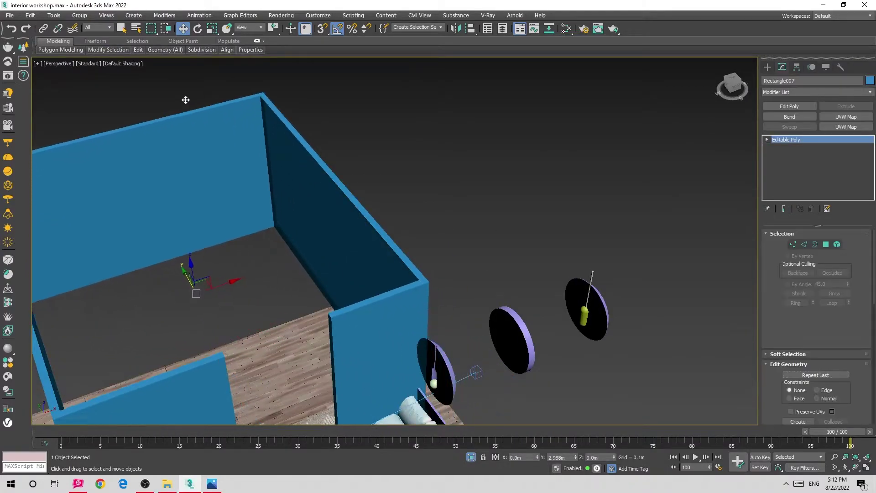
middle_click_drag(186, 102, 338, 195, "alt")
key("4")
left_click(261, 264)
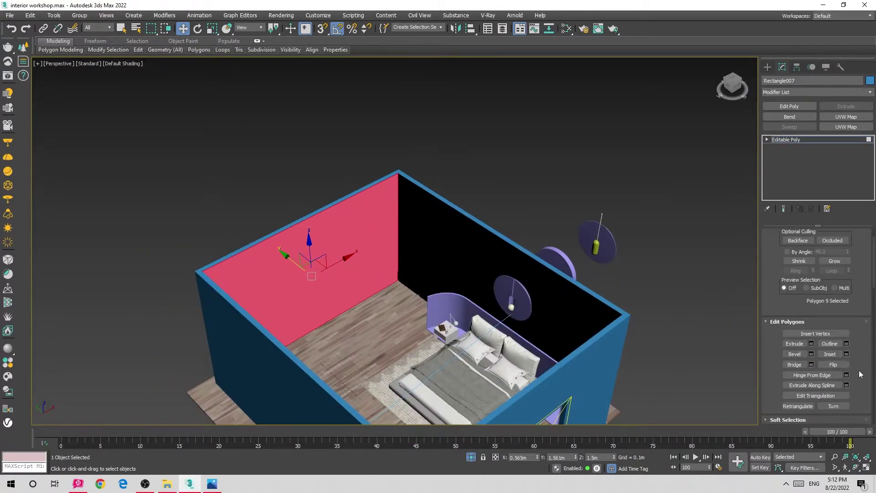
scroll(833, 393, "down", 5)
left_click(833, 391)
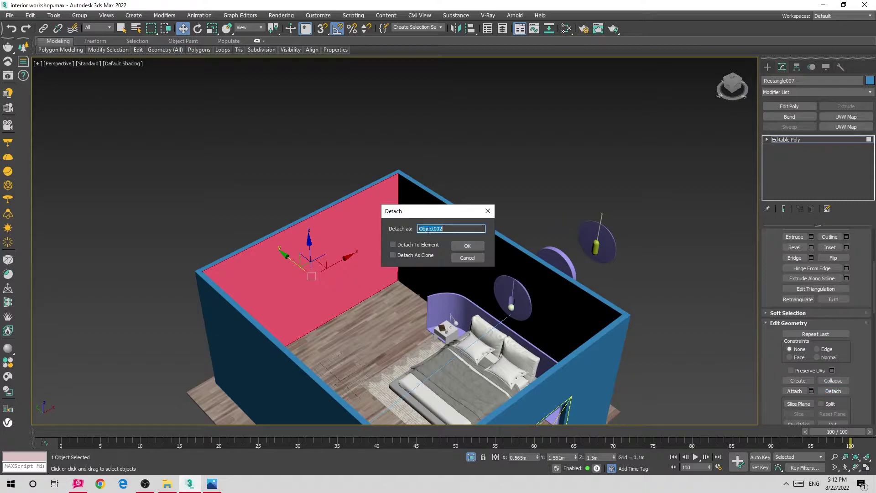
left_click(469, 228)
left_click(788, 139)
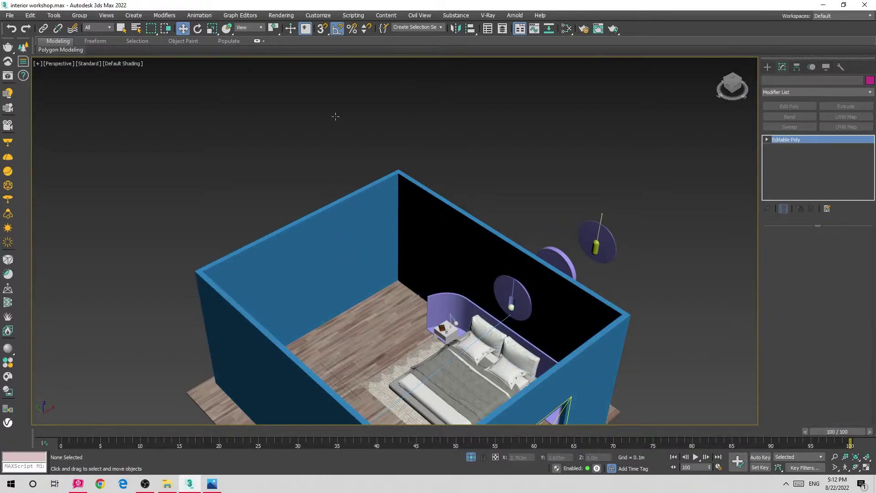
Move the detached wall Object002 0.5m outward using a Y offset of -0.5.
left_click(308, 230)
middle_click_drag(309, 226, 346, 237, "alt")
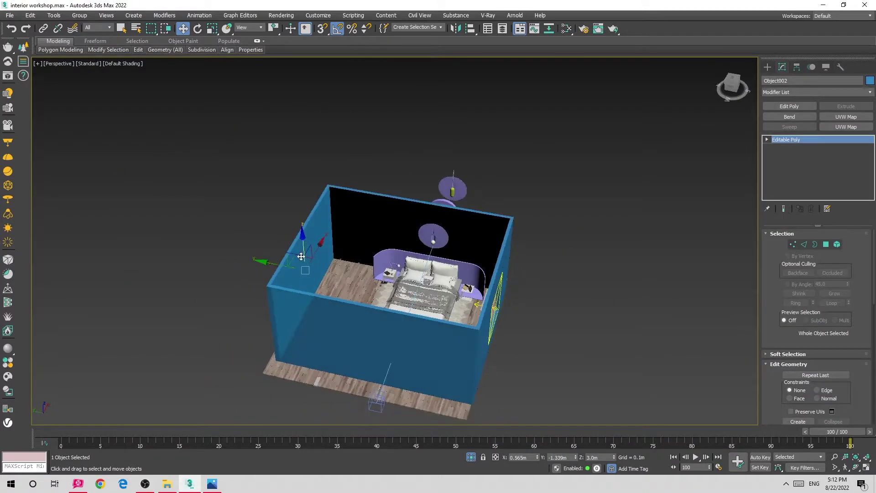
left_click(495, 457)
double_click(562, 456)
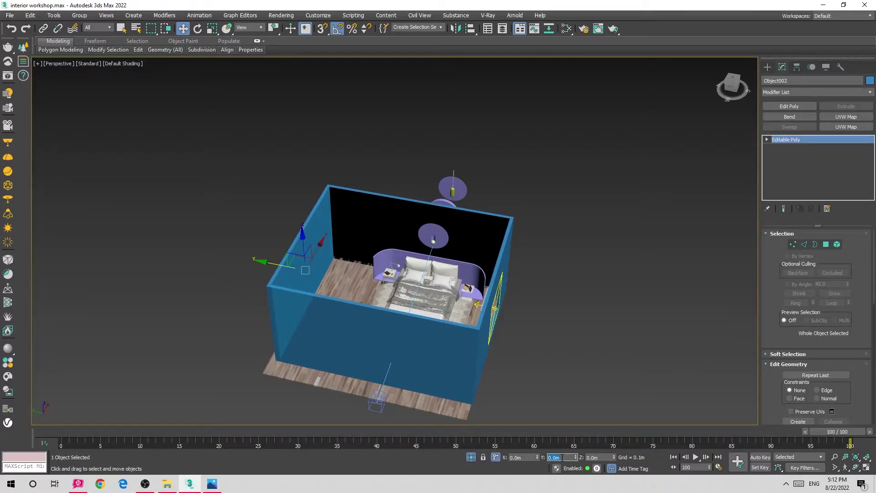
type("0.5")
key("Return")
type("-0.5")
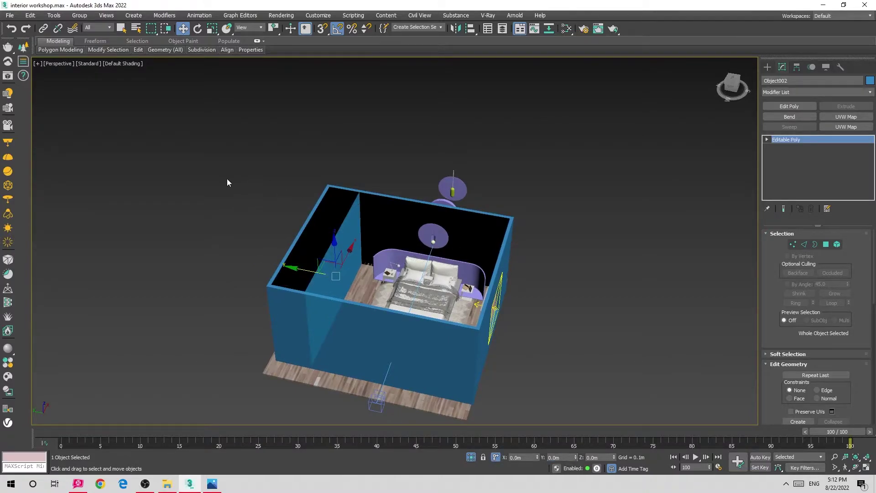
key("Return")
key("Return")
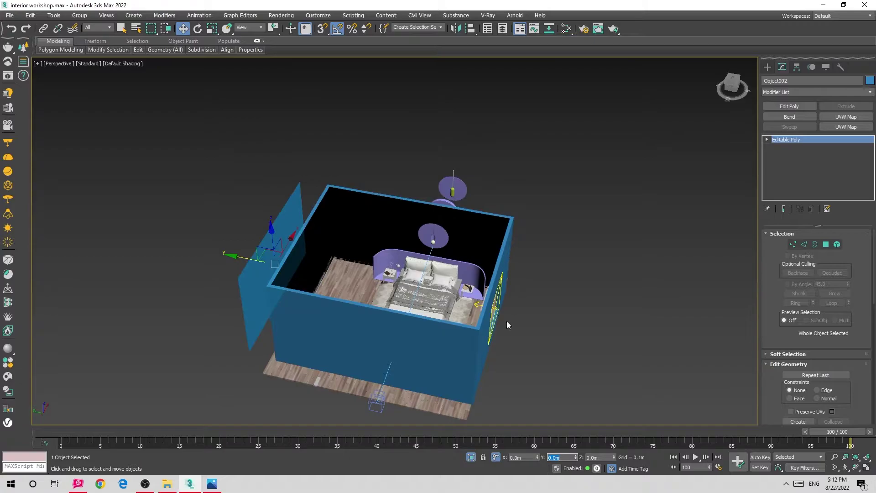
Clear the selection, exit Isolate Selection, and undo the wall offset.
left_click(344, 117)
left_click(353, 15)
left_click(371, 77)
mouse_move(371, 77)
middle_mouse_down("alt")
mouse_move(388, 214)
mouse_move(466, 310)
middle_mouse_up("alt")
left_click(389, 218)
key("ctrl+z")
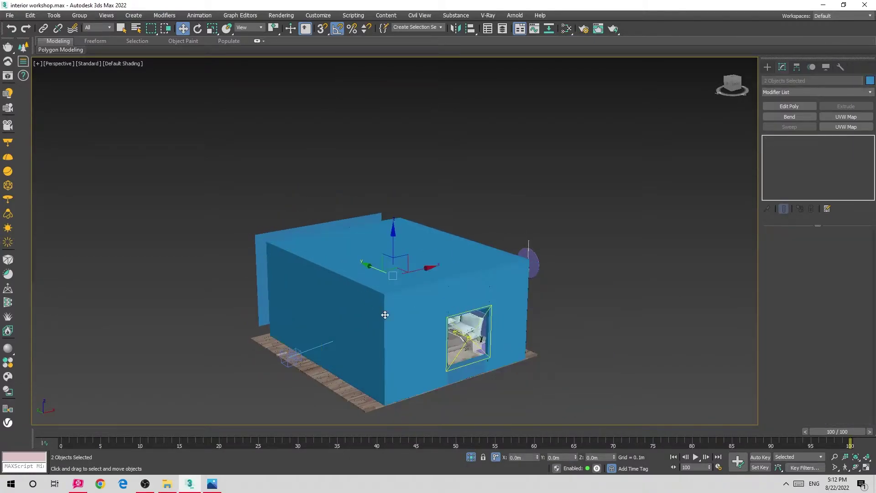
Add the window frame and remaining wall pieces to the room selection.
left_click(486, 357, "ctrl")
left_click_drag(461, 284, 633, 371)
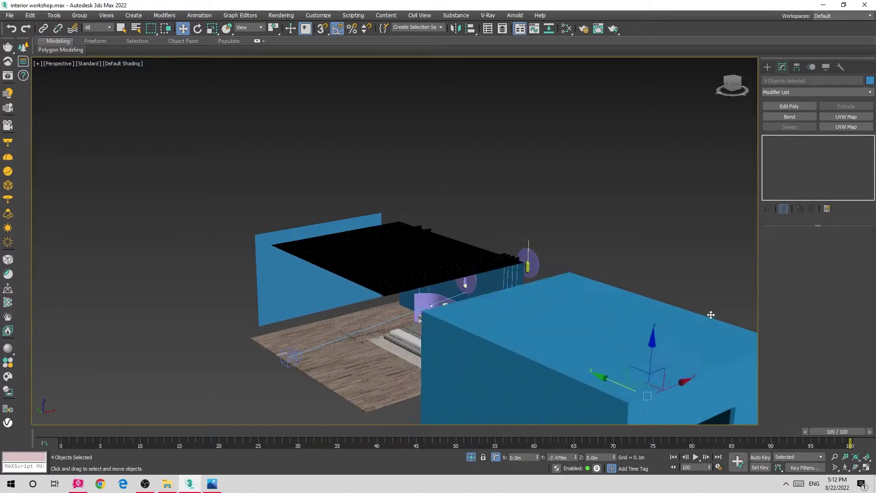
key("ctrl+z")
middle_click_drag(616, 300, 401, 254, "alt")
left_click(401, 254, "ctrl")
scroll(451, 296, "up", 10)
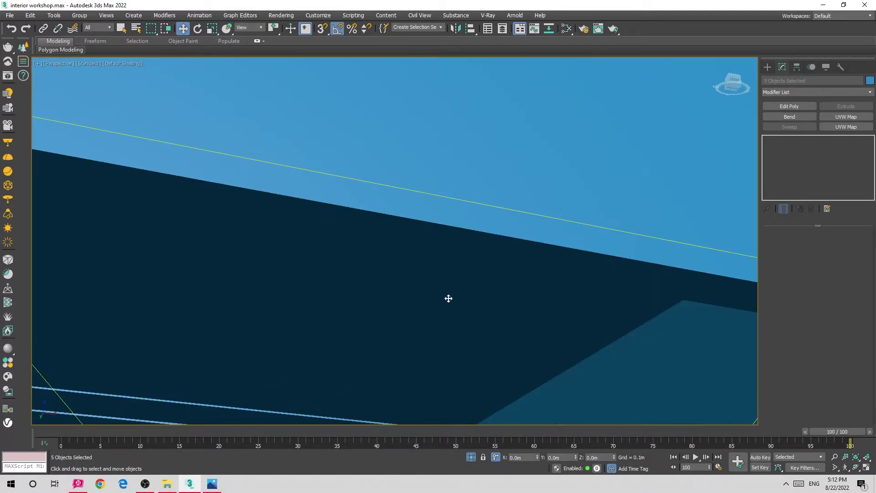
scroll(452, 299, "down", 8)
left_click(486, 313, "ctrl")
Bring the floor, bed and lights back into view and return the room box over the bed.
scroll(358, 314, "up", 5)
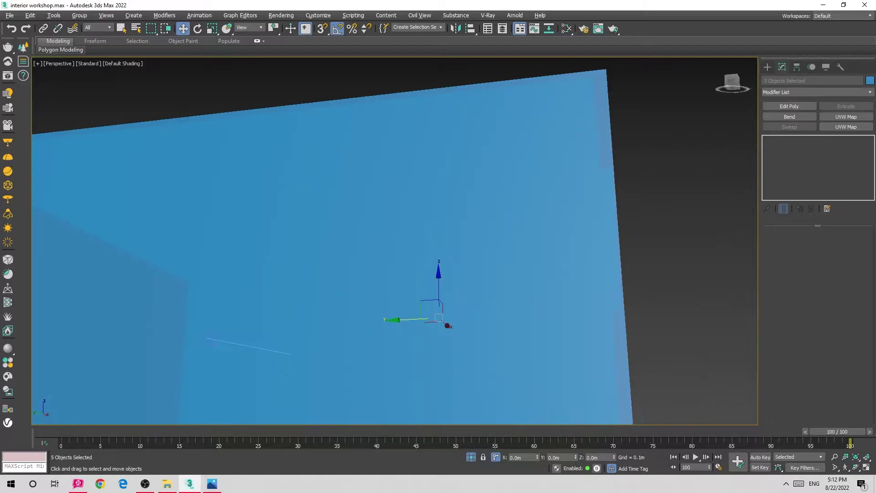
middle_click_drag(358, 313, 348, 205, "alt")
scroll(351, 258, "up", 3)
middle_click_drag(351, 257, 362, 332, "alt")
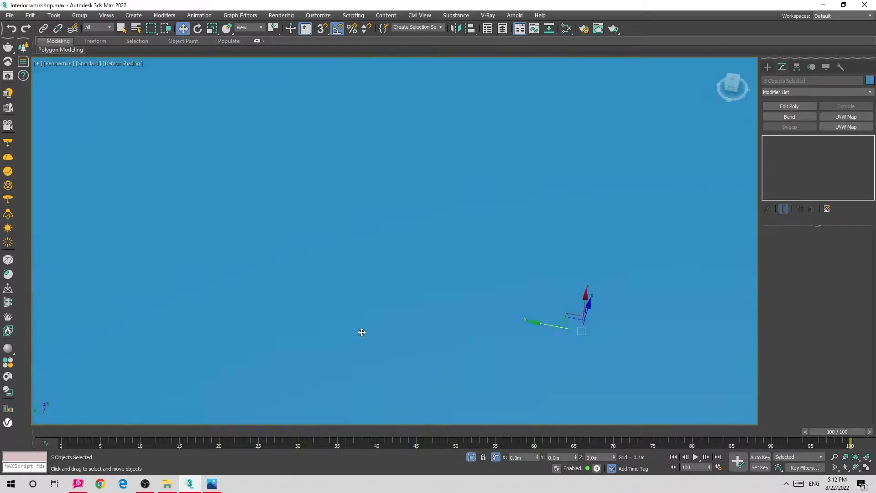
scroll(374, 315, "down", 6)
middle_click_drag(391, 294, 450, 307, "alt")
mouse_move(677, 338)
middle_mouse_down("alt")
mouse_move(430, 244)
mouse_move(448, 179)
mouse_move(465, 236)
mouse_move(445, 285)
middle_mouse_up("alt")
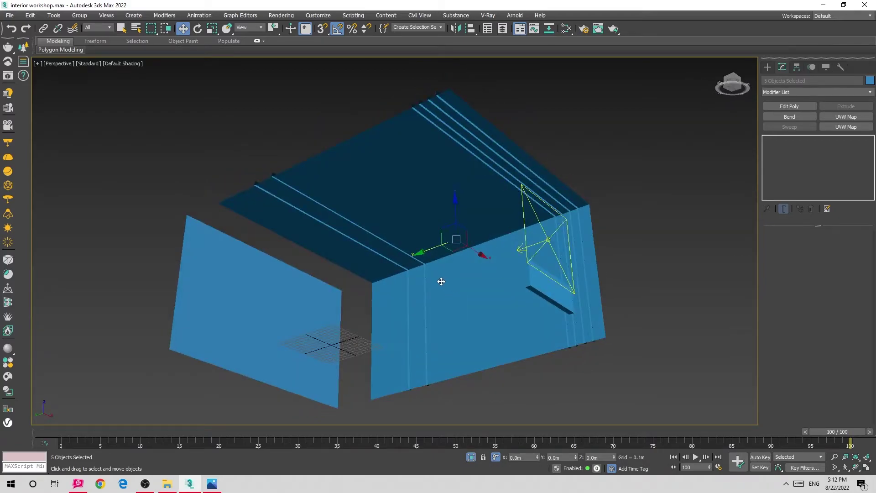
left_click(470, 459)
mouse_move(525, 228)
middle_mouse_down("alt")
mouse_move(553, 196)
mouse_move(634, 182)
middle_mouse_up("alt")
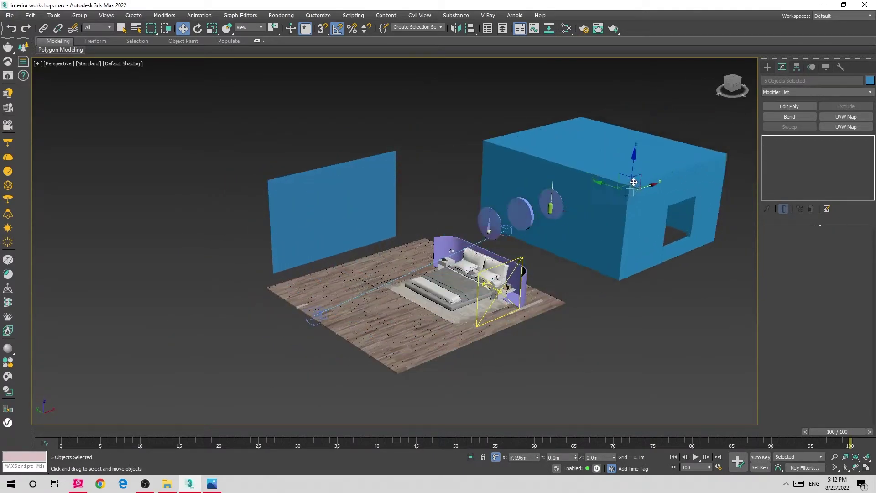
key("ctrl+z")
Add a new VRayMtl node in the Slate editor and assign it to the room box.
key("m")
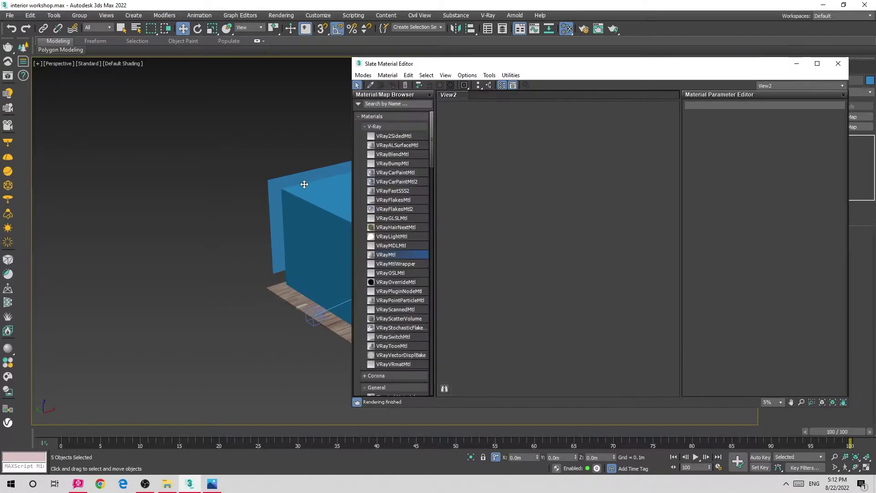
left_click_drag(580, 155, 579, 153)
scroll(583, 152, "up", 10)
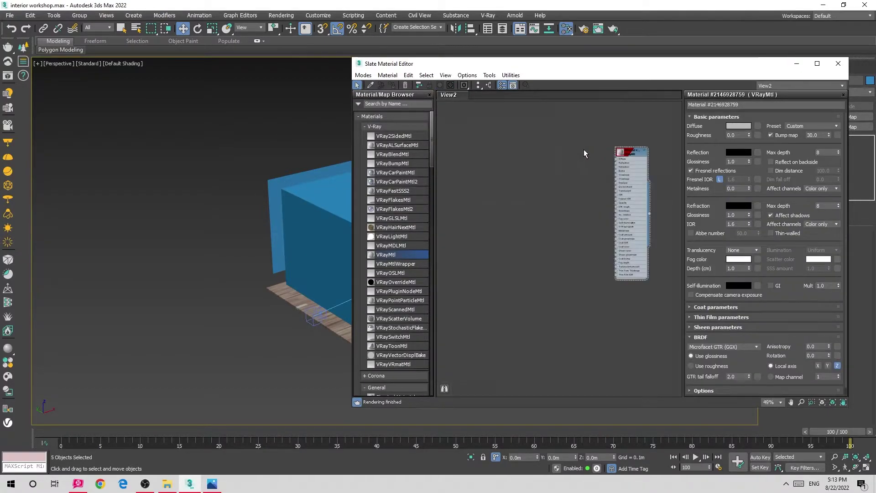
middle_click_drag(582, 152, 518, 231)
double_click(518, 228)
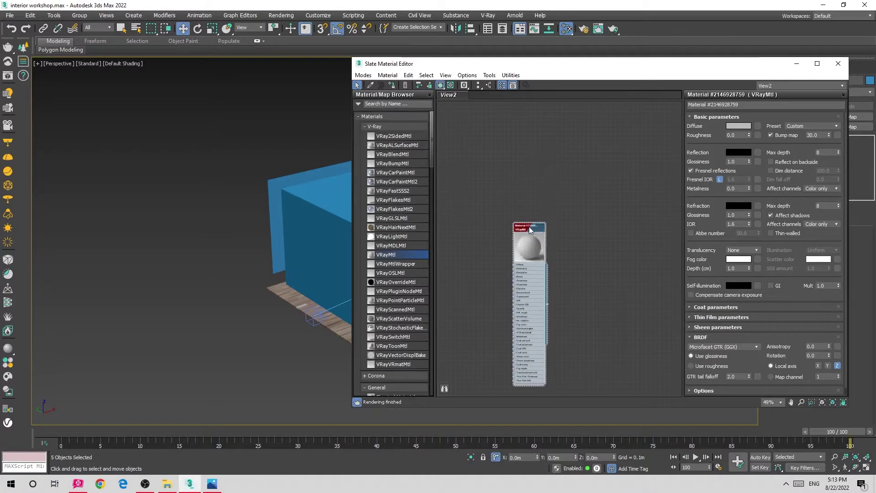
key("a")
Set the new material's Diffuse colour to dark plum, RGB 31, 10, 13.
left_click(738, 126)
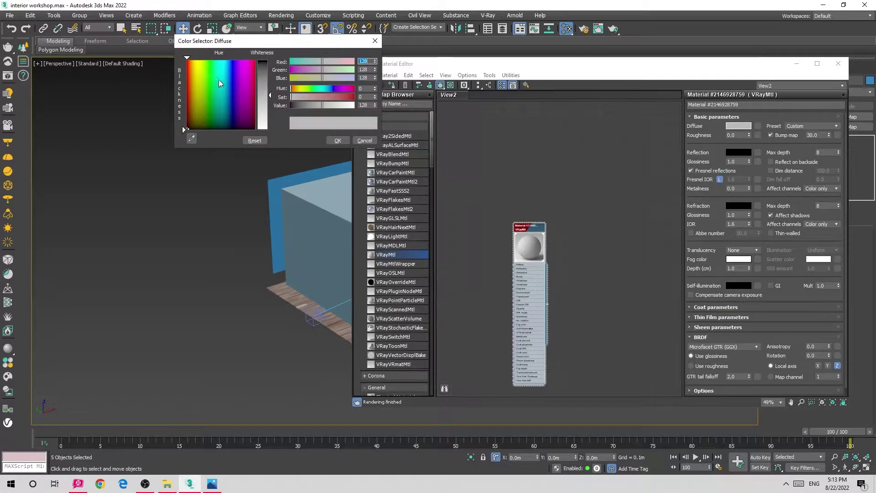
left_click_drag(218, 79, 254, 64)
left_click_drag(177, 88, 179, 71)
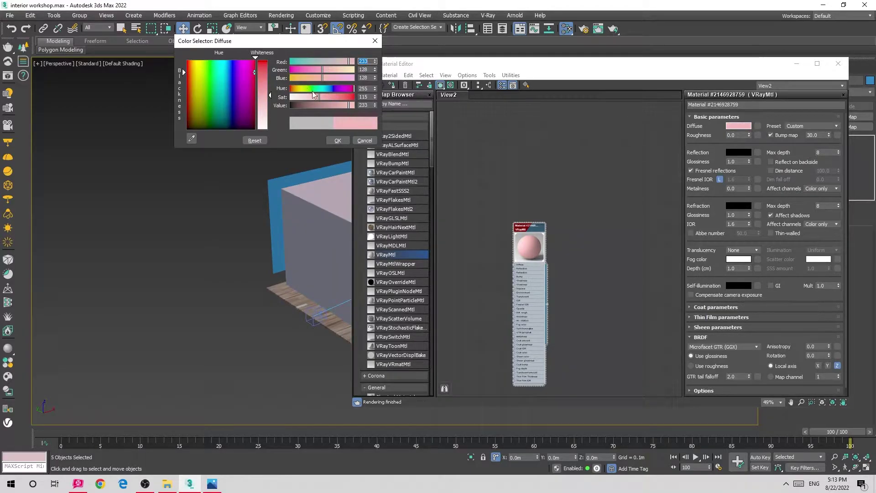
mouse_move(314, 96)
left_mouse_down()
mouse_move(352, 96)
mouse_move(352, 90)
mouse_move(327, 106)
left_mouse_up()
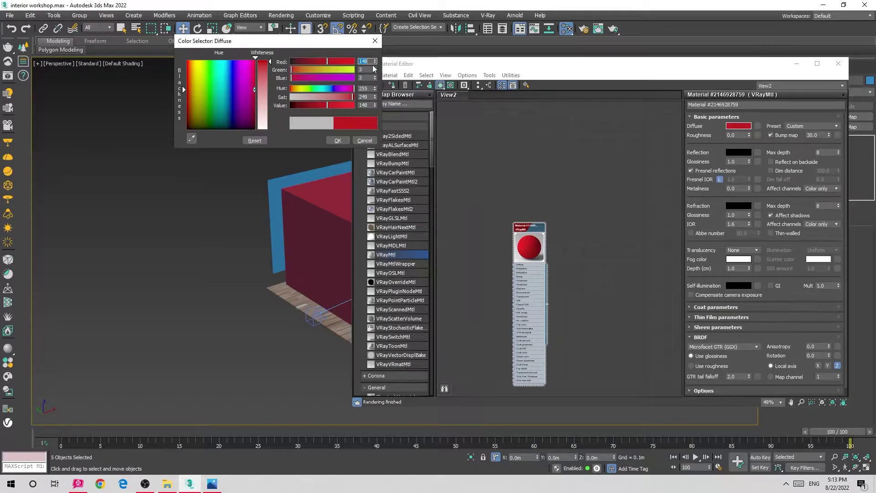
key("Tab")
type("10")
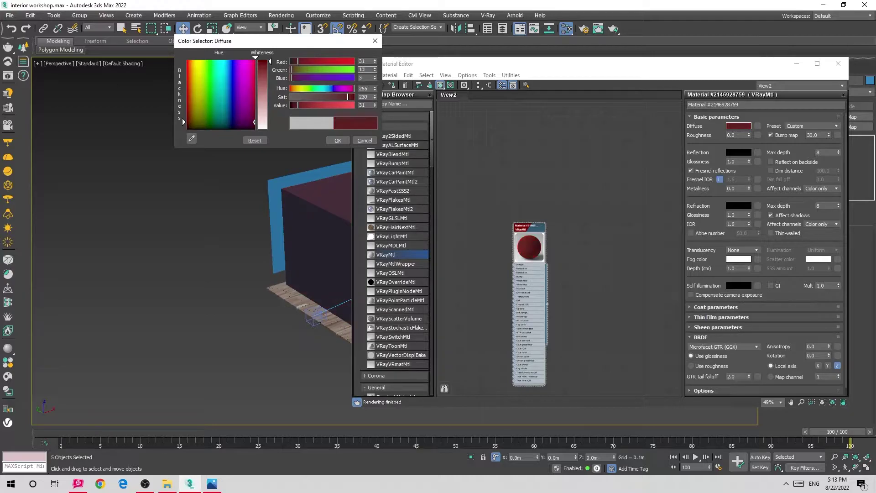
key("Tab")
left_click_drag(297, 105, 327, 116)
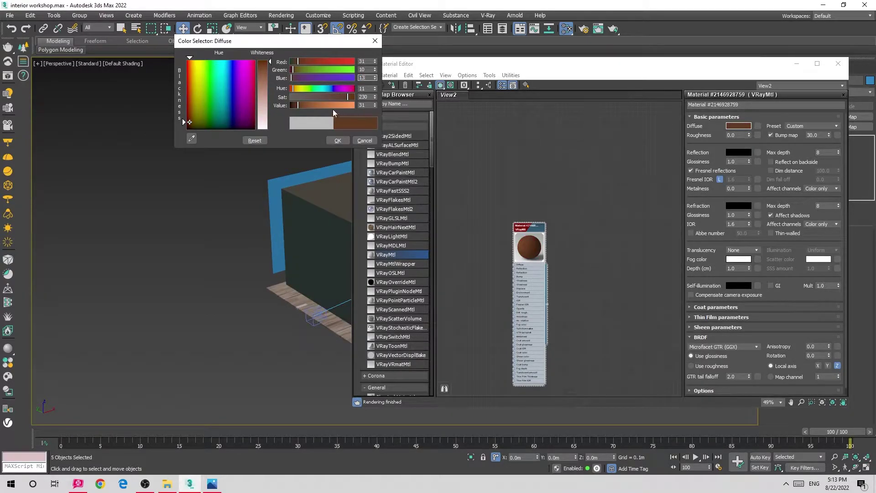
left_click(368, 61)
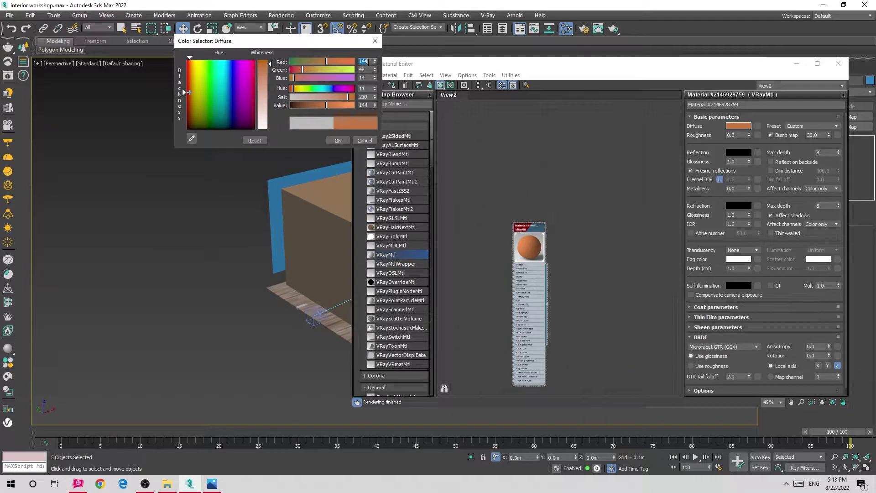
type("10")
key("Tab")
type("10")
key("Tab")
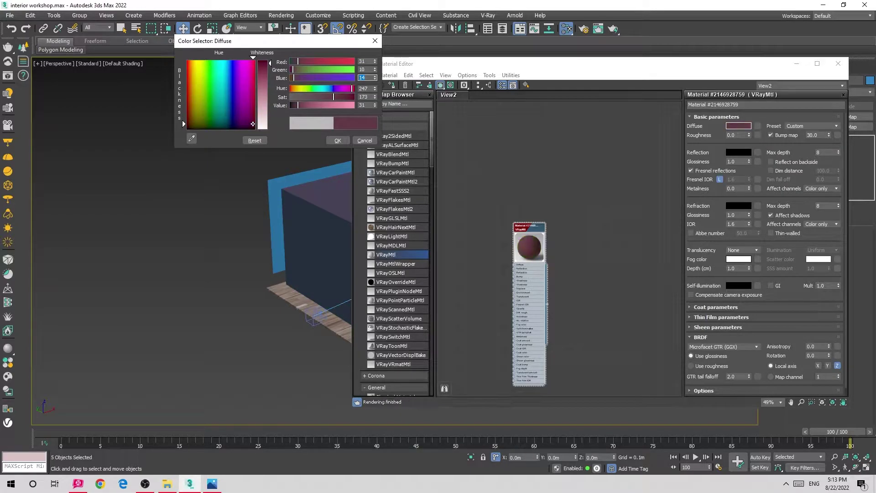
left_click(344, 144)
scroll(521, 223, "up", 5)
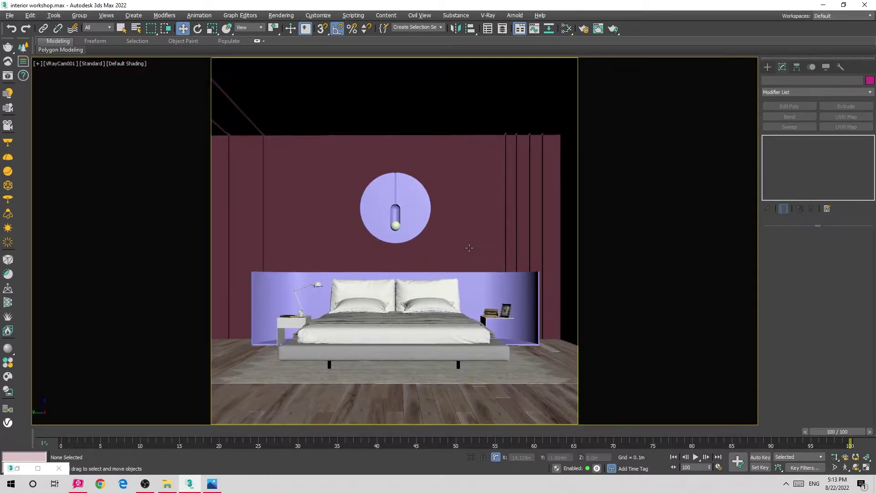
Give the room's plum material a grey 144 Reflection colour and Reflection Glossiness 0.6.
left_click(259, 125)
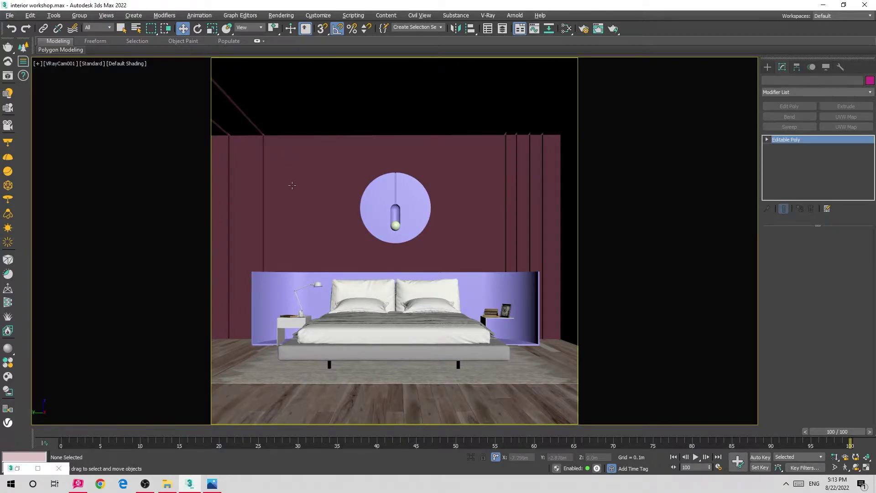
key("p")
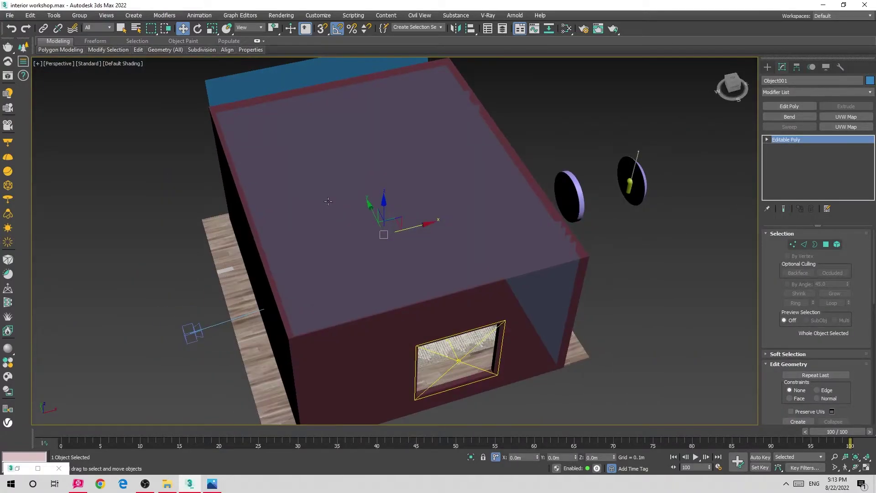
key("m")
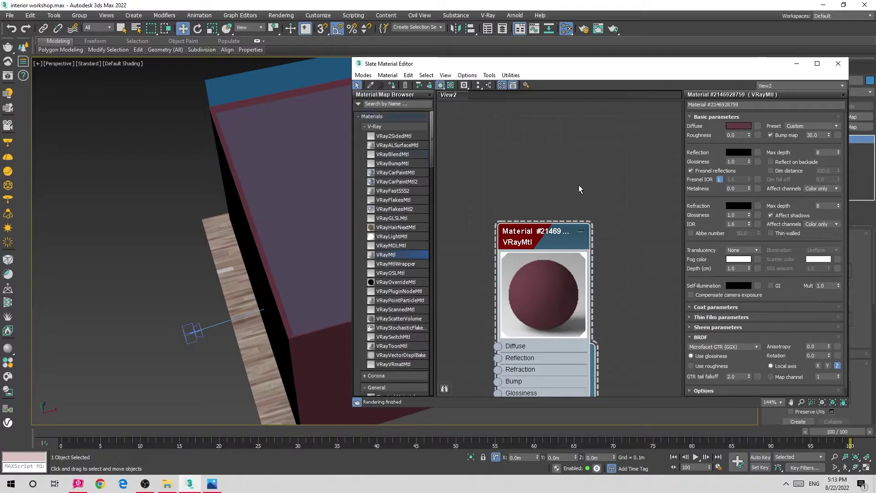
middle_click_drag(578, 189, 617, 136)
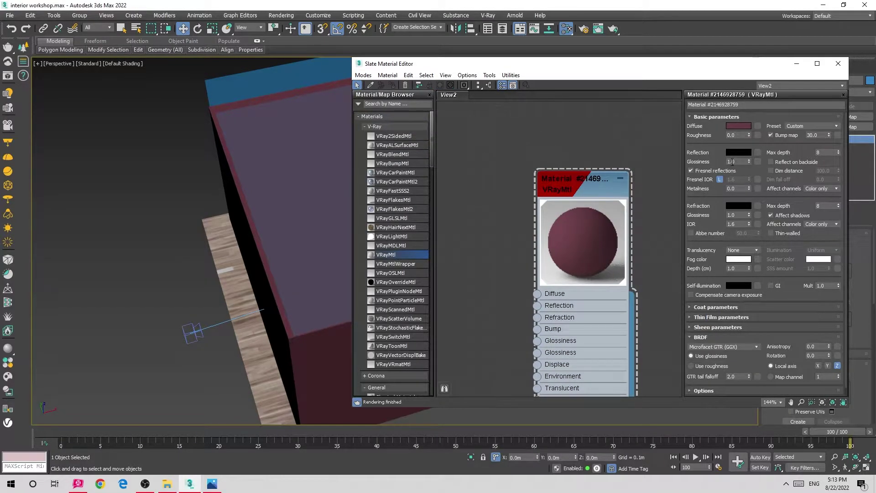
left_click(738, 152)
left_click_drag(269, 84, 269, 99)
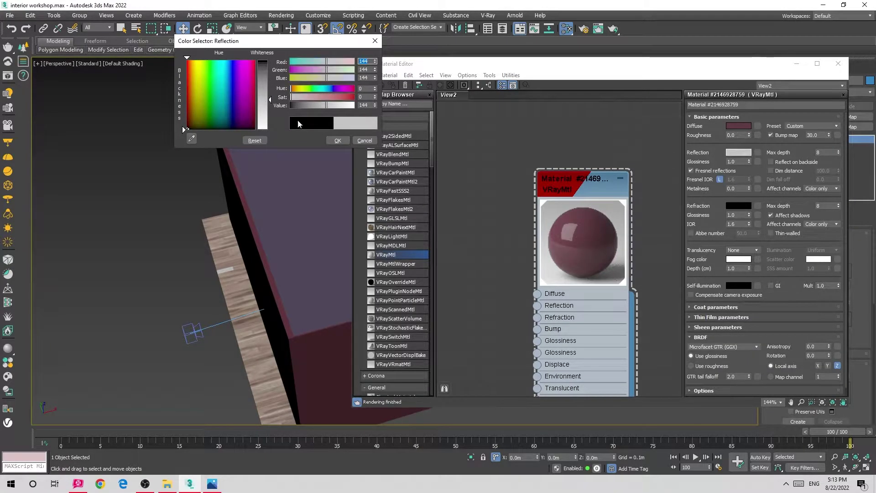
left_click(337, 140)
double_click(742, 161)
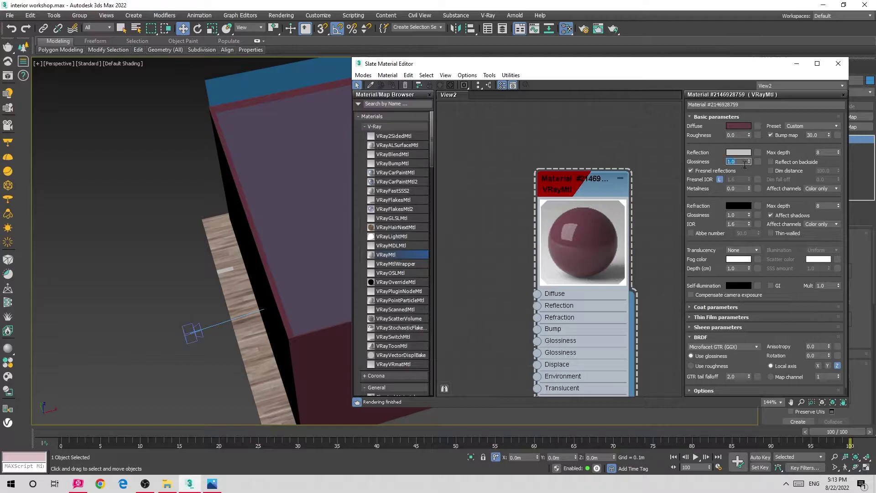
type("0.6")
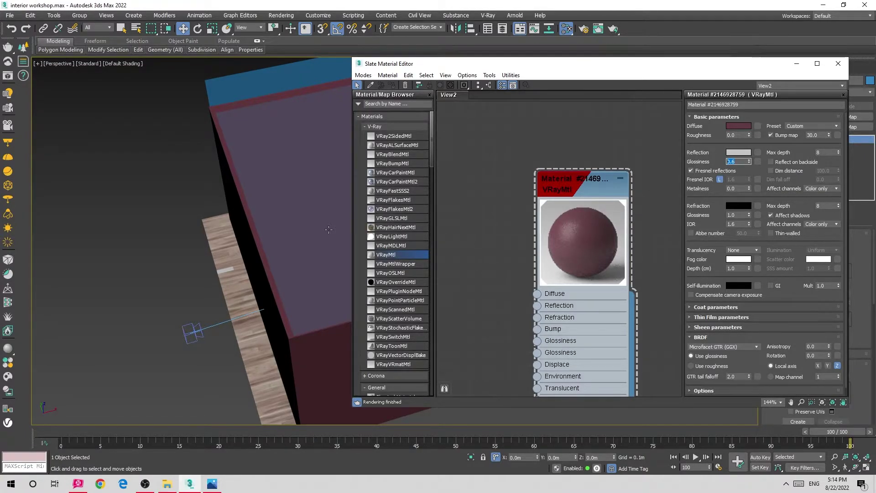
left_click(796, 64)
scroll(320, 205, "down", 10)
middle_click_drag(319, 206, 257, 152, "alt")
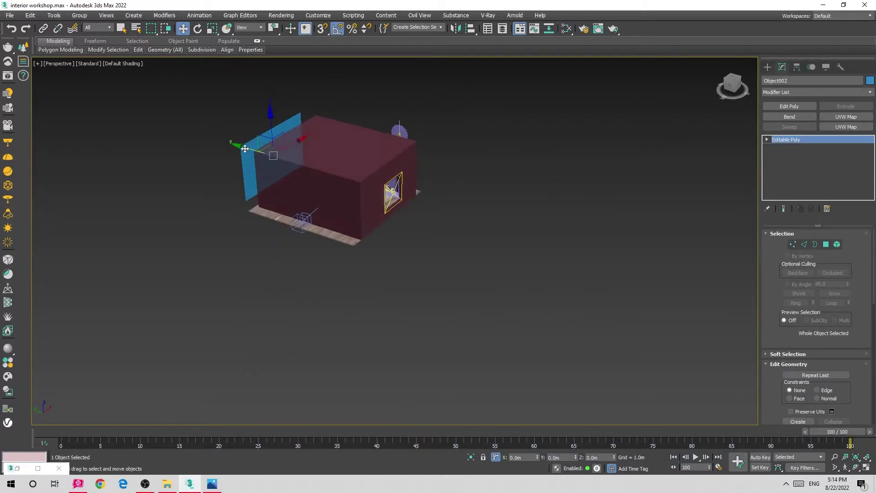
Duplicate the plum material node and assign the copy to the blue wall panel.
key("m")
left_click_drag(584, 181, 478, 156, "shift")
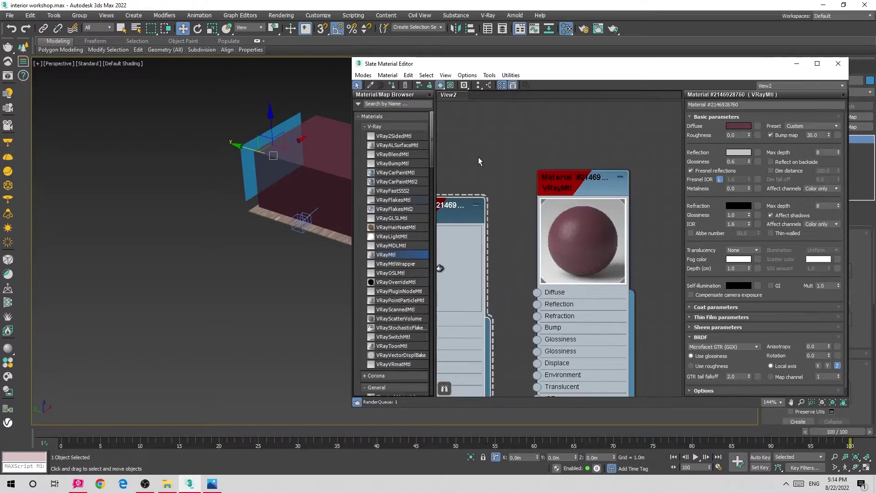
middle_click_drag(478, 157, 566, 142)
key("a")
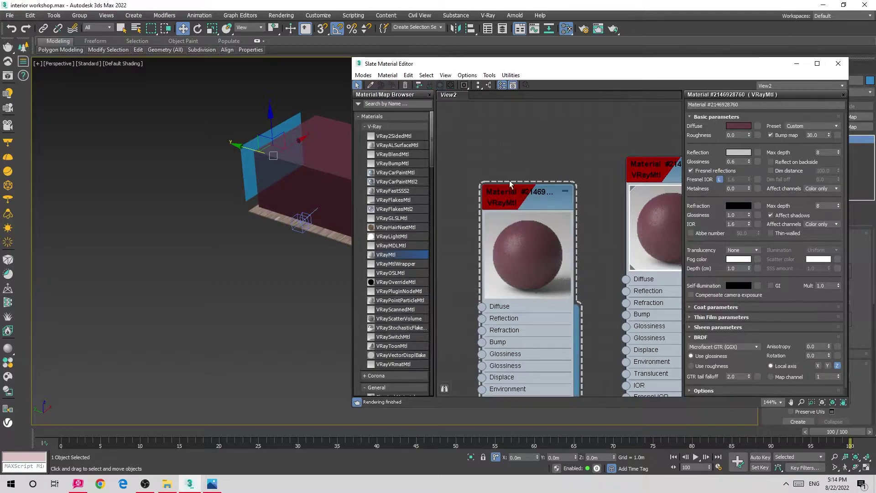
scroll(543, 180, "down", 4)
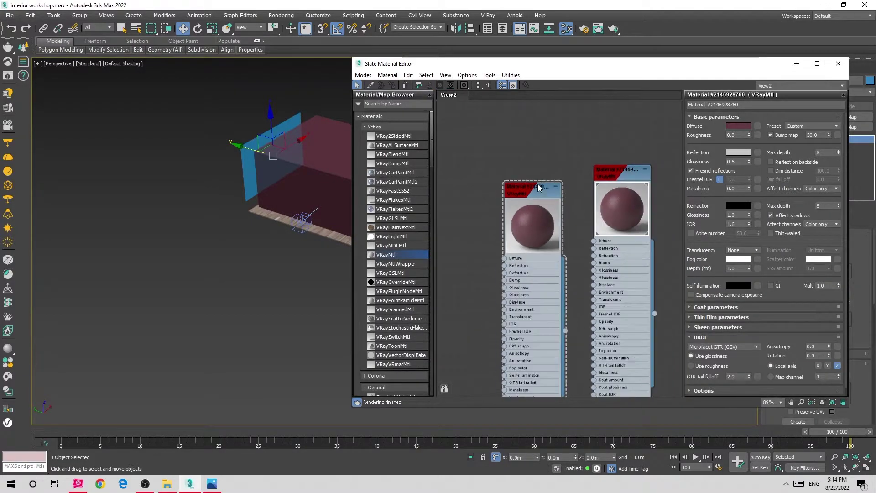
left_click_drag(526, 188, 542, 139, "shift")
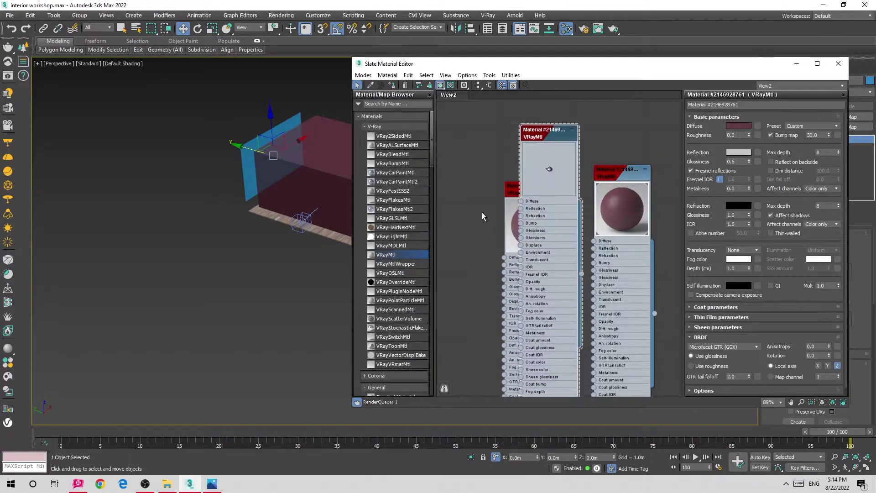
key("Delete")
Set the copied material's Diffuse colour to near-black.
left_click(521, 191)
left_click(738, 125)
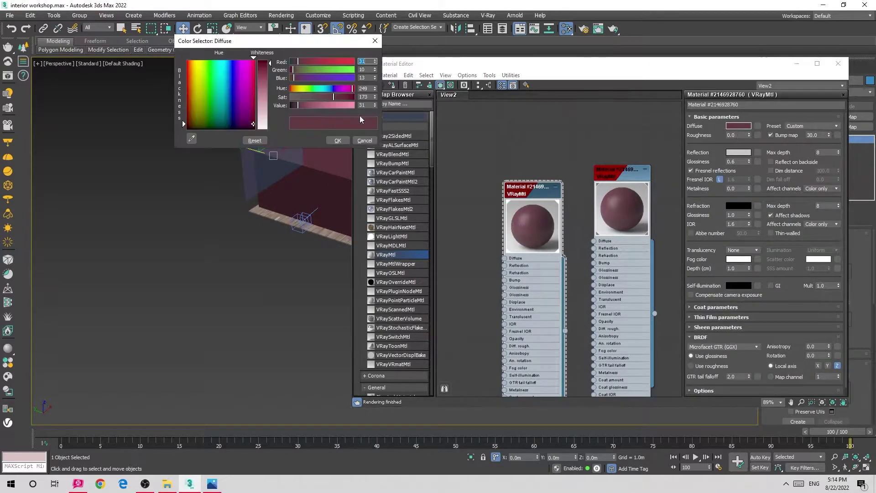
left_click(209, 122)
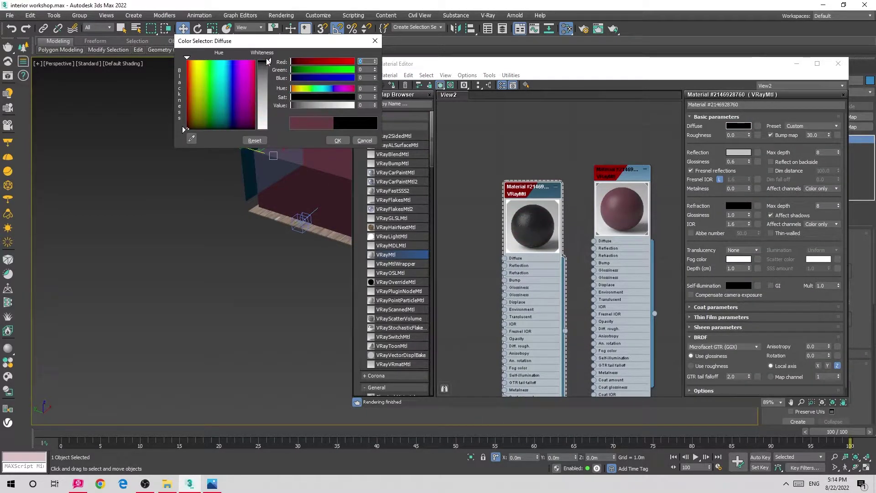
left_click_drag(270, 61, 270, 64)
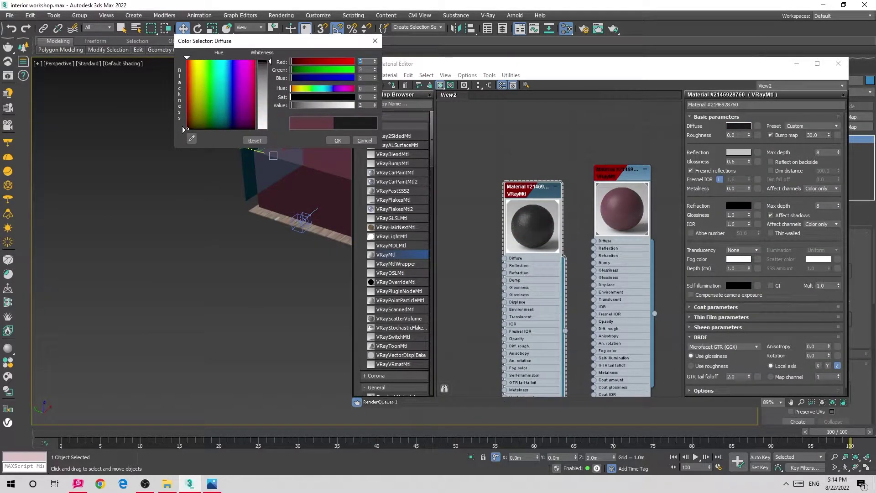
left_click(339, 141)
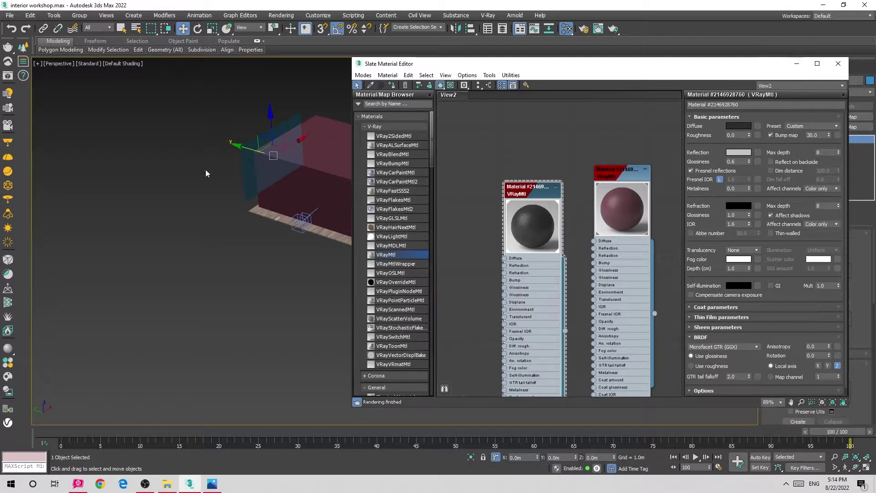
left_click(741, 151)
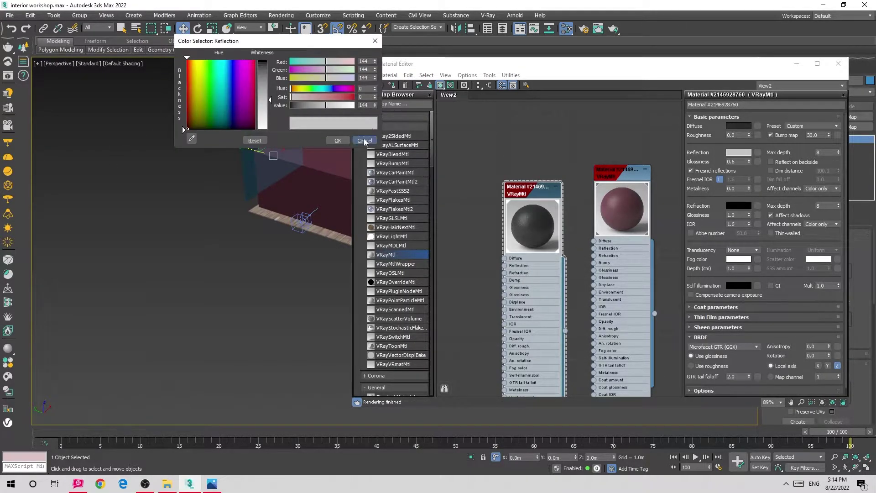
left_click(365, 141)
left_click(838, 63)
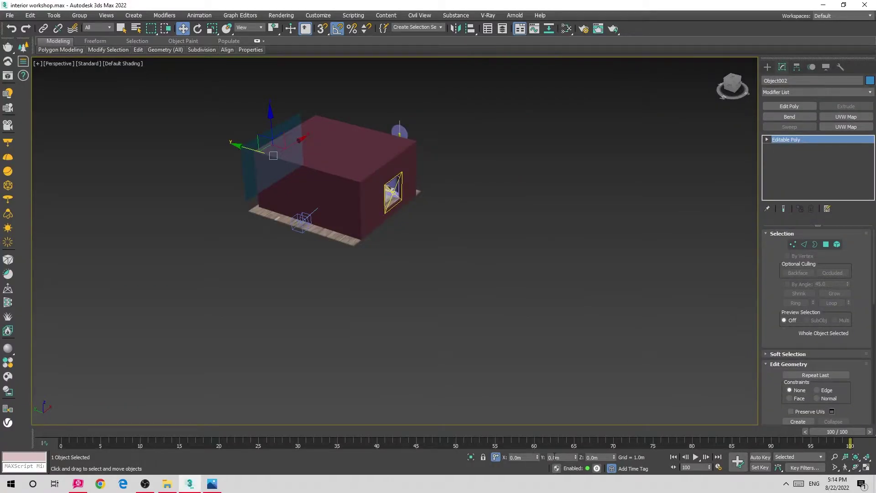
Select the headboard group in the camera view, cancelling accidental moves.
left_click(491, 227)
key("c")
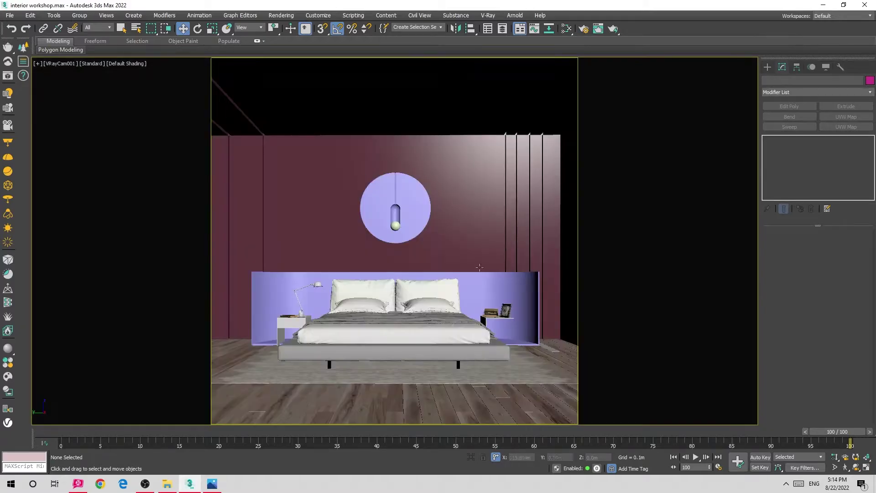
left_click_drag(508, 283, 637, 246)
right_click(637, 246)
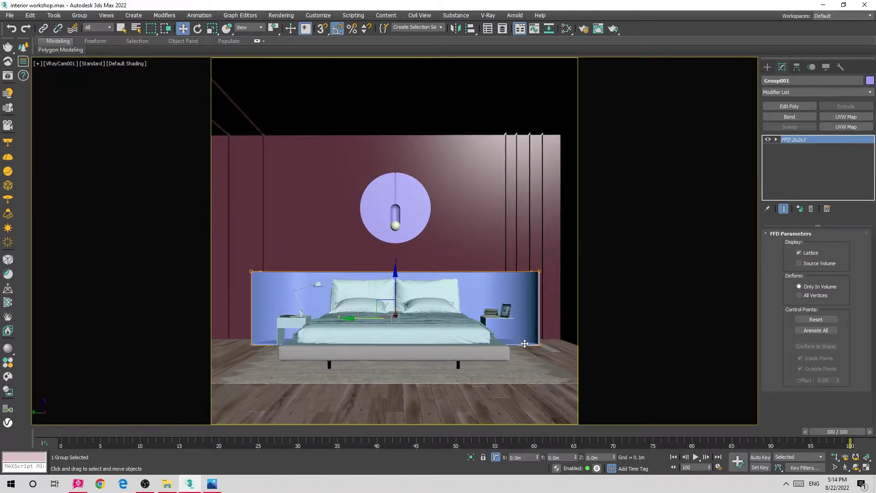
mouse_move(353, 317)
left_mouse_down()
mouse_move(202, 311)
mouse_move(674, 299)
left_mouse_up()
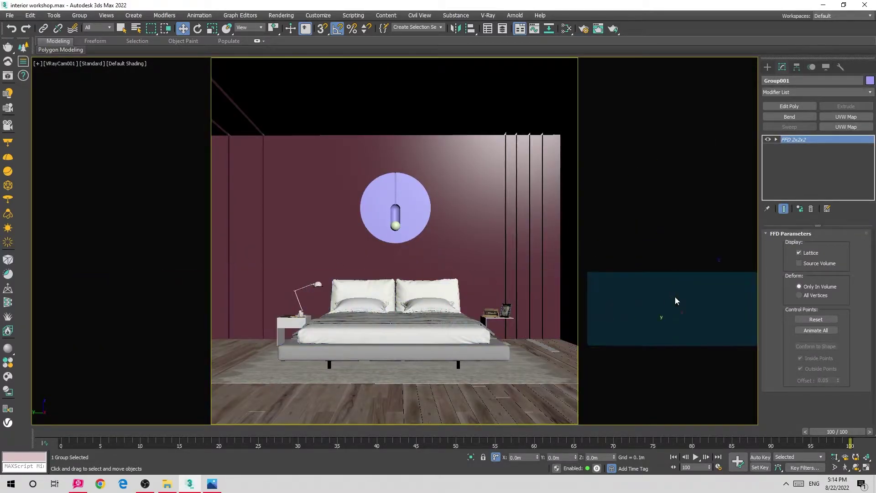
right_click(571, 308)
Assign the dark material to the headboard group Group001, then select the wall disc.
key("m")
left_click(529, 187)
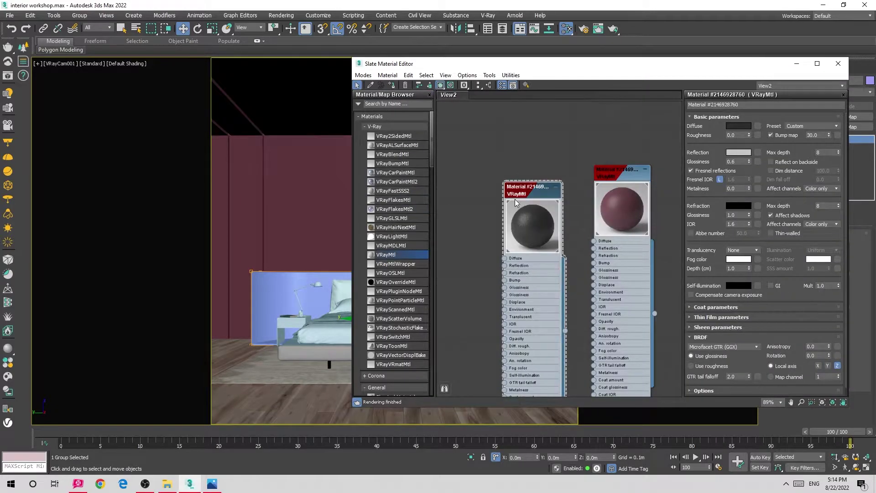
key("a")
left_click(796, 64)
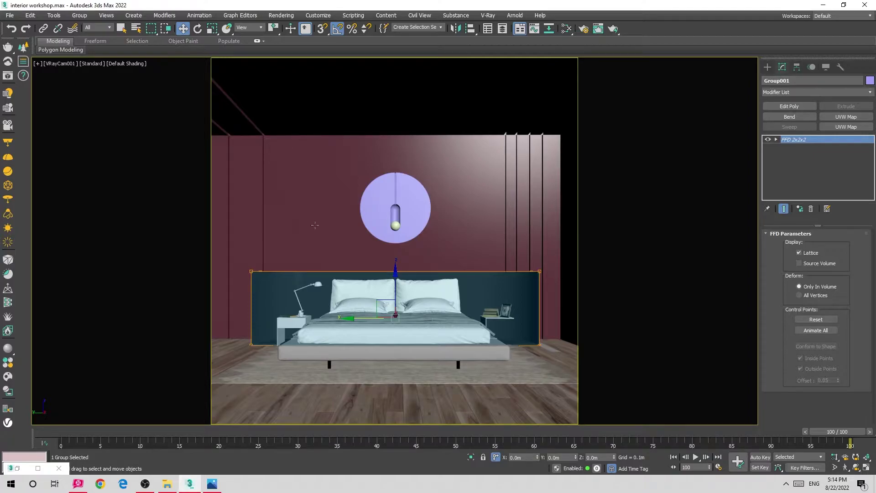
right_click(417, 178)
Frame the wall disc Cylinder001 in perspective and convert it to Editable Poly.
left_click_drag(396, 211, 428, 194)
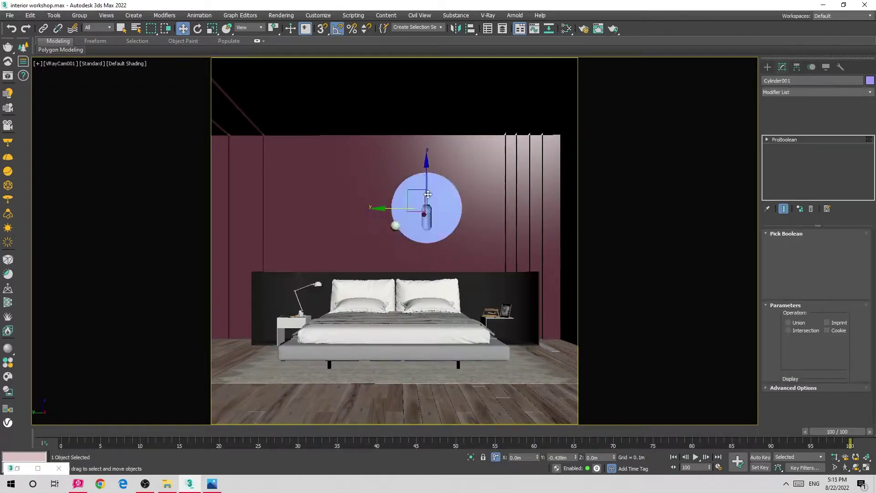
key("ctrl+z")
key("alt+Tab")
key("alt+Tab")
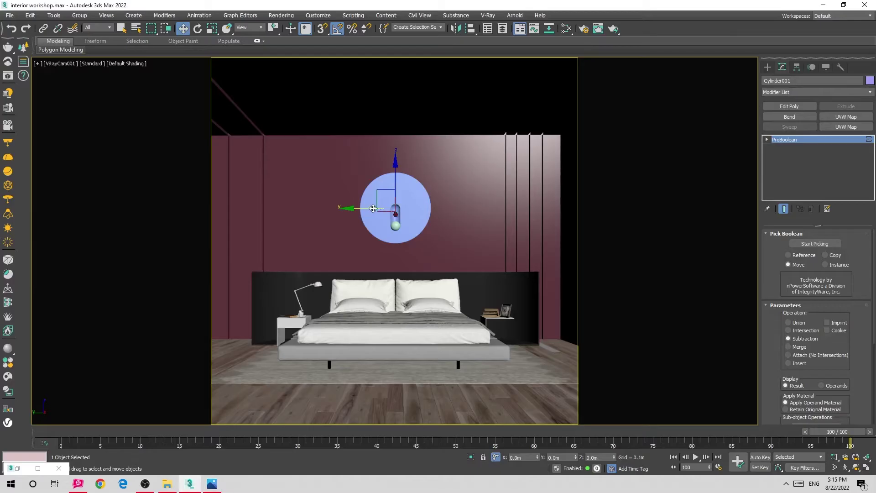
key("p")
key("z")
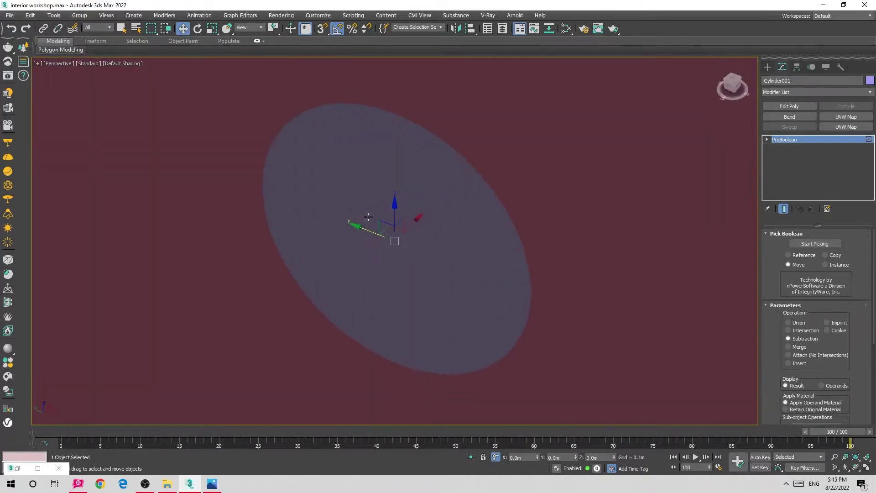
middle_click_drag(371, 209, 456, 177, "alt")
right_click(477, 175)
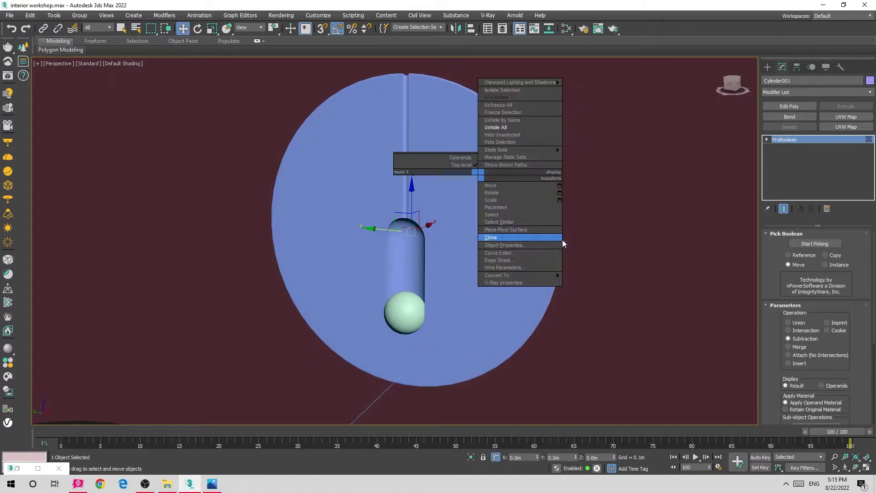
left_click(604, 282)
Select the capsule pendant's polygons, excluding the rod.
key("4")
key("ctrl+a")
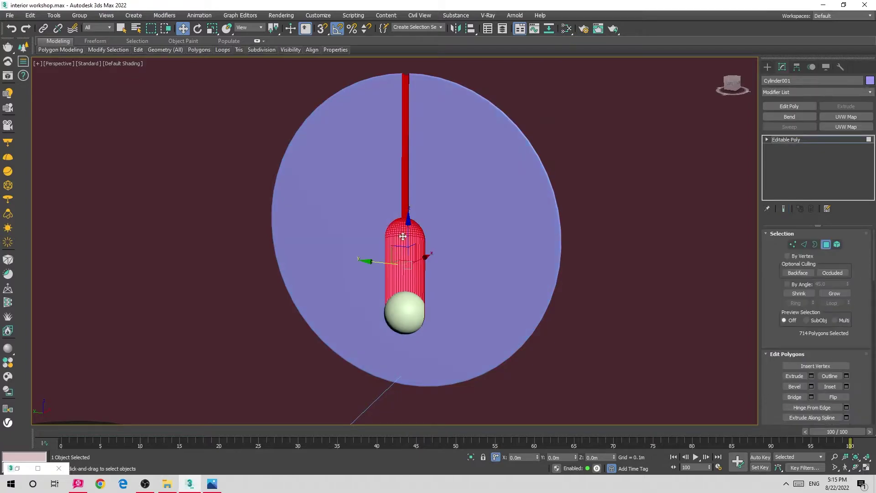
scroll(439, 109, "up", 2)
left_click_drag(441, 80, 287, 251, "alt")
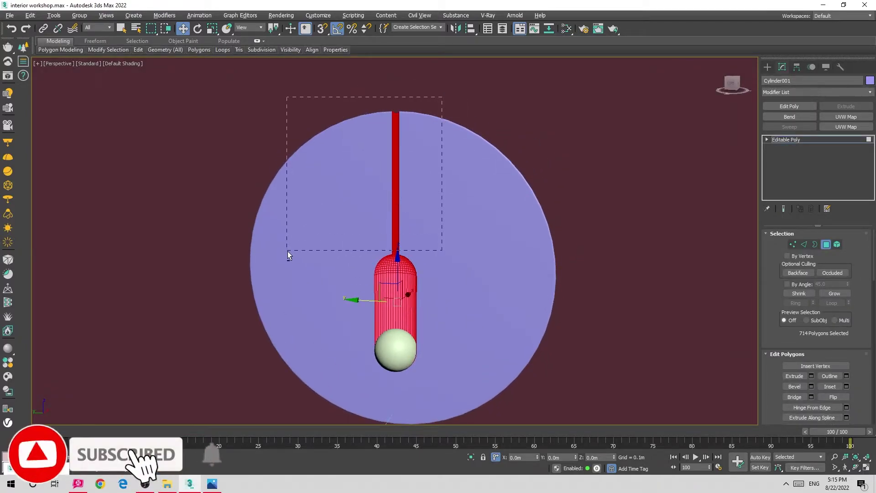
scroll(388, 263, "up", 5)
scroll(432, 235, "down", 2)
middle_click_drag(405, 239, 625, 291, "alt")
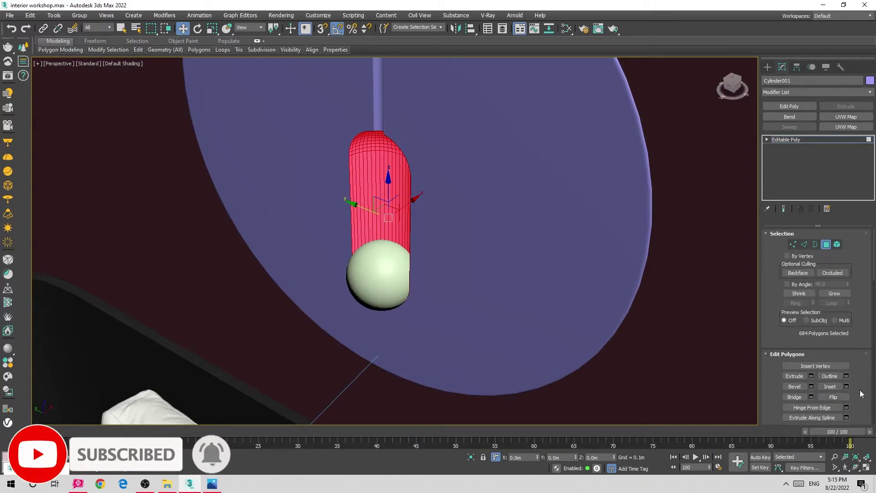
scroll(837, 376, "down", 3)
Detach the capsule polygons as Object003 and compare against the bedroom reference.
left_click(833, 406)
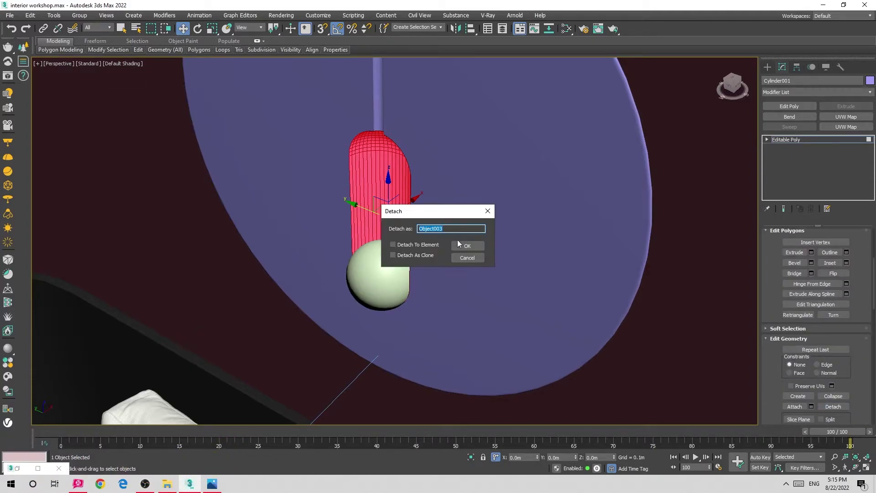
key("Return")
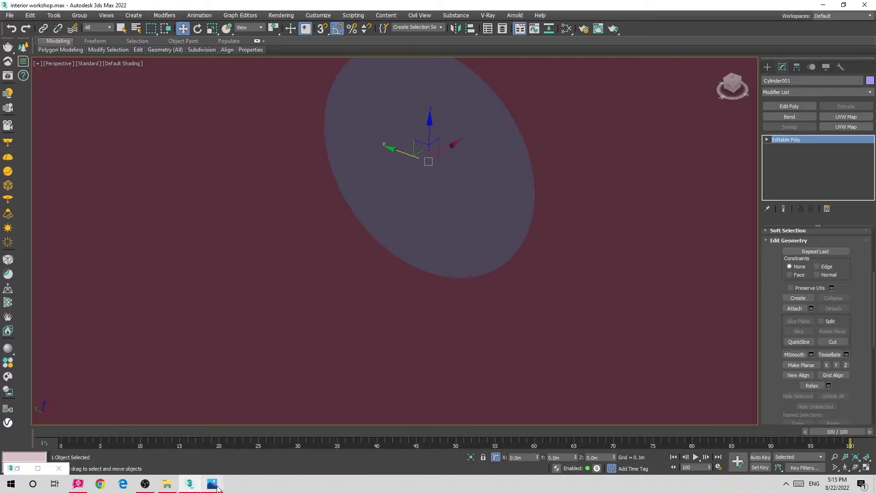
left_click(212, 484)
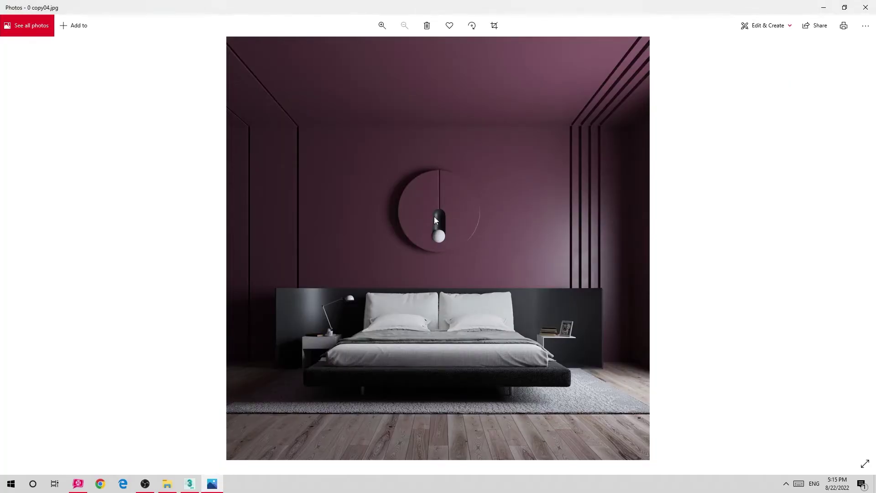
left_click(220, 487)
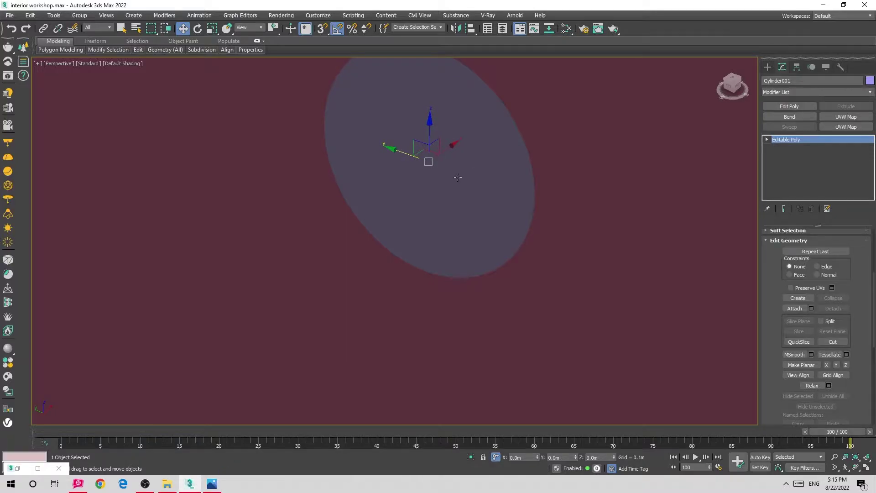
Assign the dark material to the pendant capsule Object003, then return to the VRayCam001 view.
left_click_drag(424, 189, 546, 208)
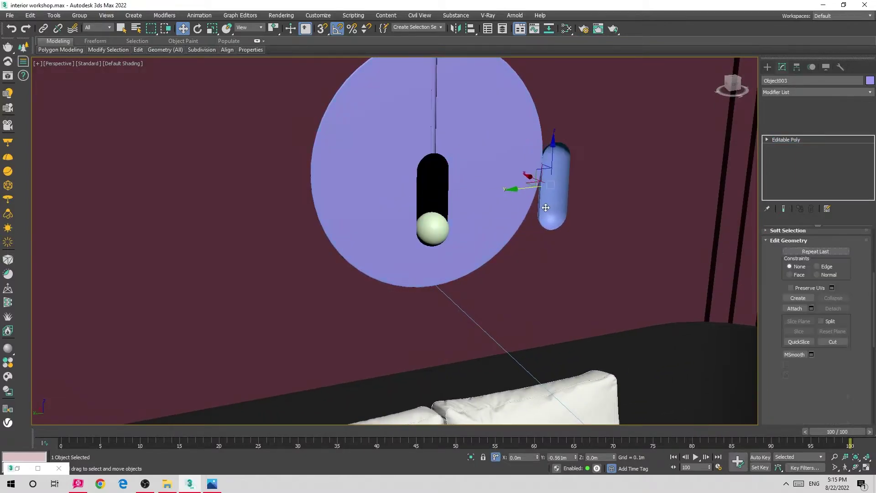
key("ctrl+z")
key("m")
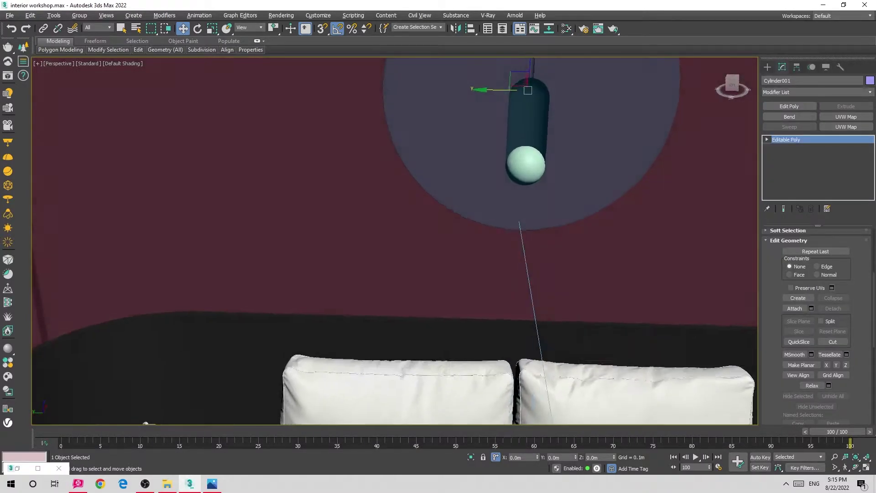
mouse_move(546, 165)
middle_mouse_down()
mouse_move(446, 126)
mouse_move(233, 75)
middle_mouse_up()
key("c")
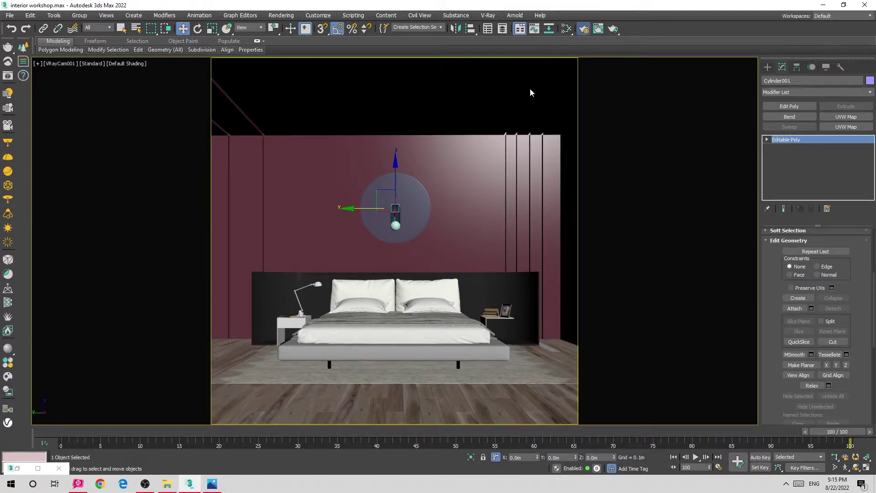
Turn off the V-Ray Override mtl clay override in Render Setup.
key("F10")
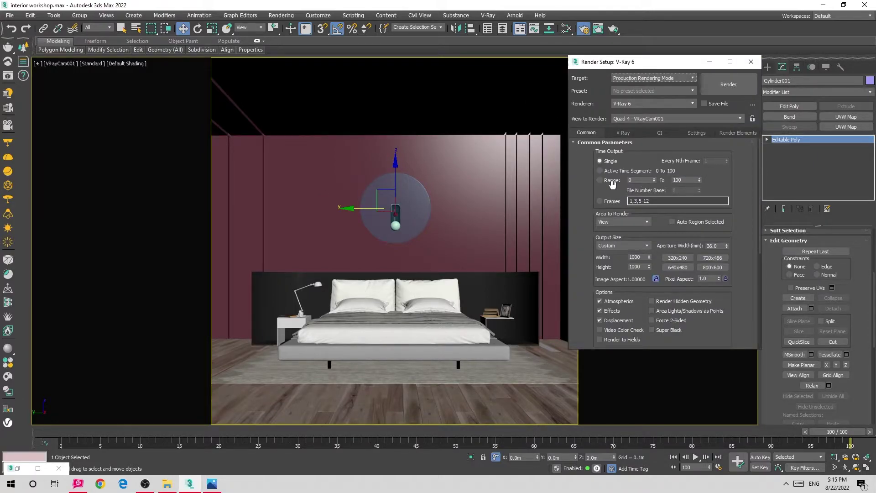
left_click(623, 133)
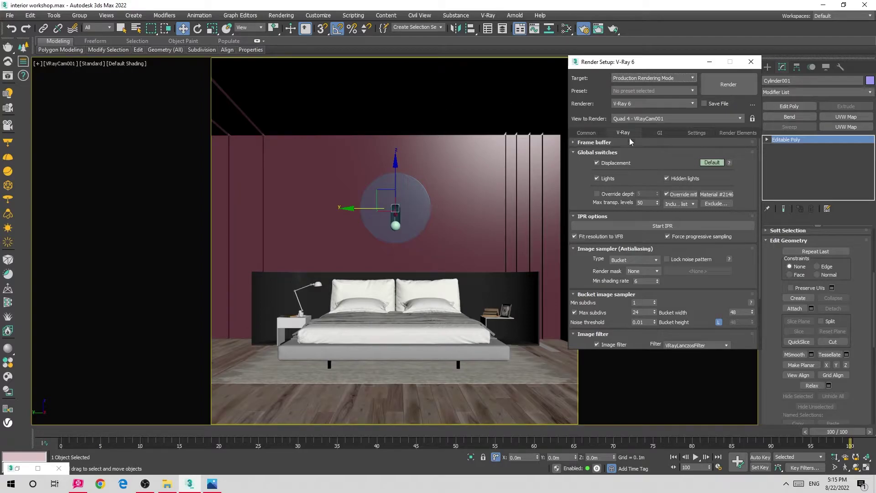
left_click(666, 194)
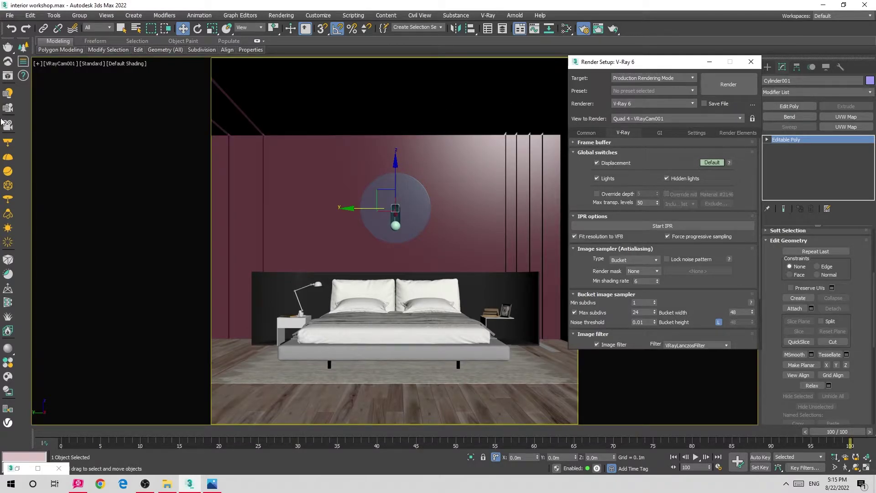
Render the bedroom camera view in a resized V-Ray Frame Buffer and view it at 100%.
left_click(8, 75)
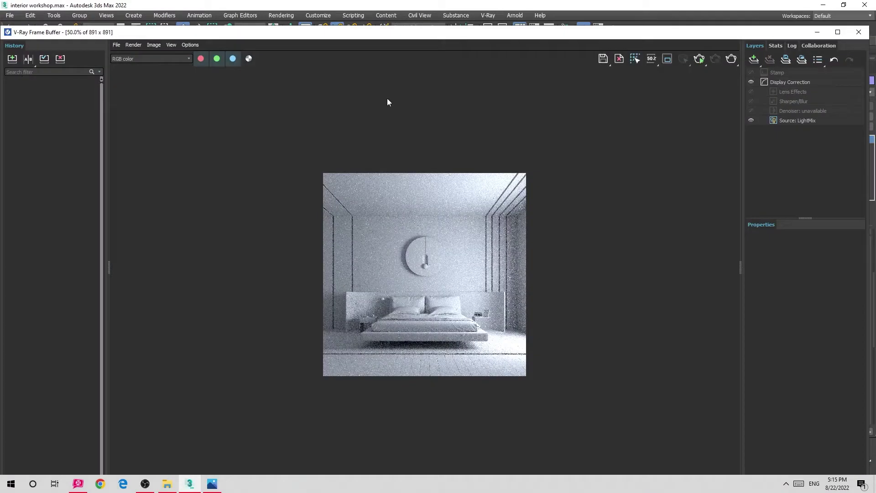
double_click(54, 35)
left_click_drag(35, 19, 239, 97)
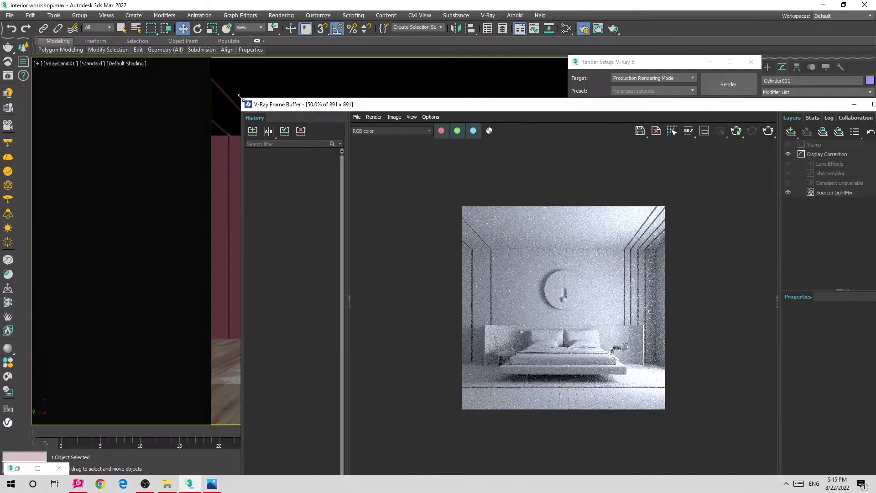
left_click_drag(406, 102, 292, 59)
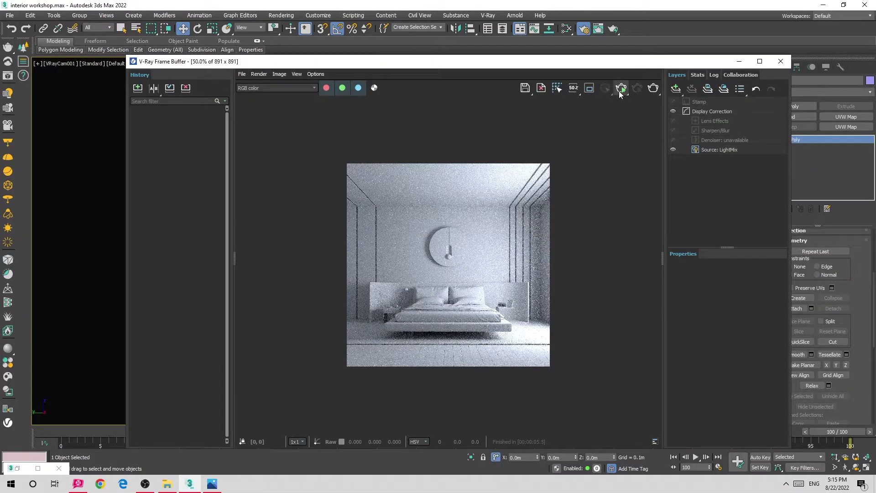
left_click(621, 91)
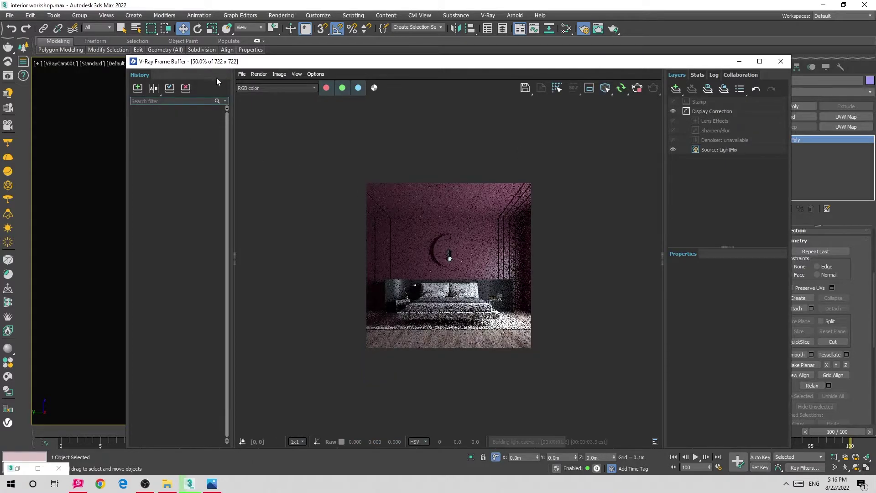
double_click(443, 223)
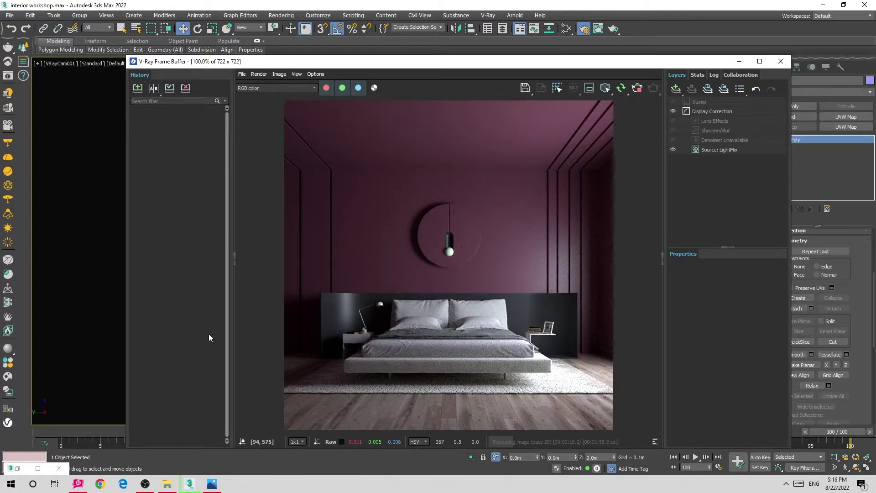
left_click(213, 484)
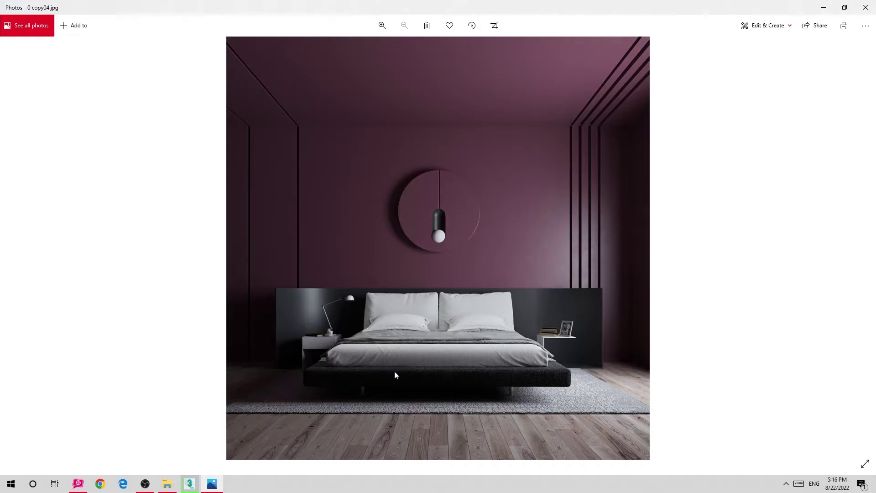
key("alt+Tab")
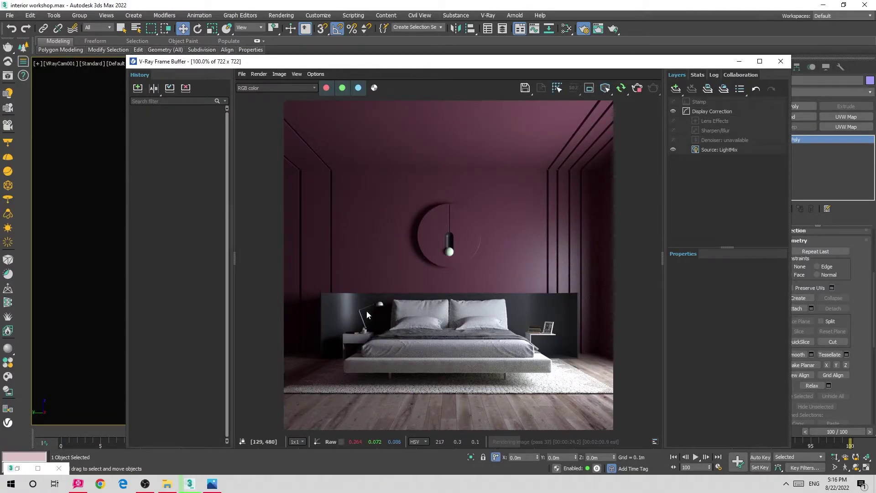
key("alt+Tab")
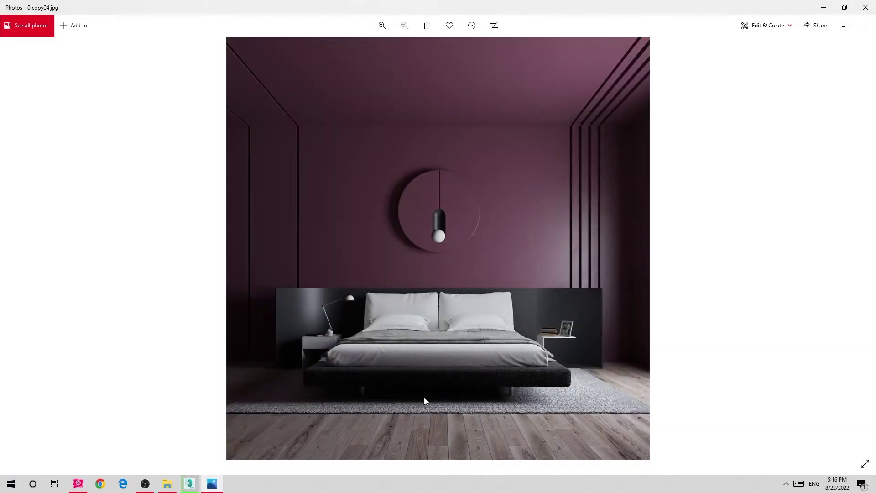
left_click(213, 485)
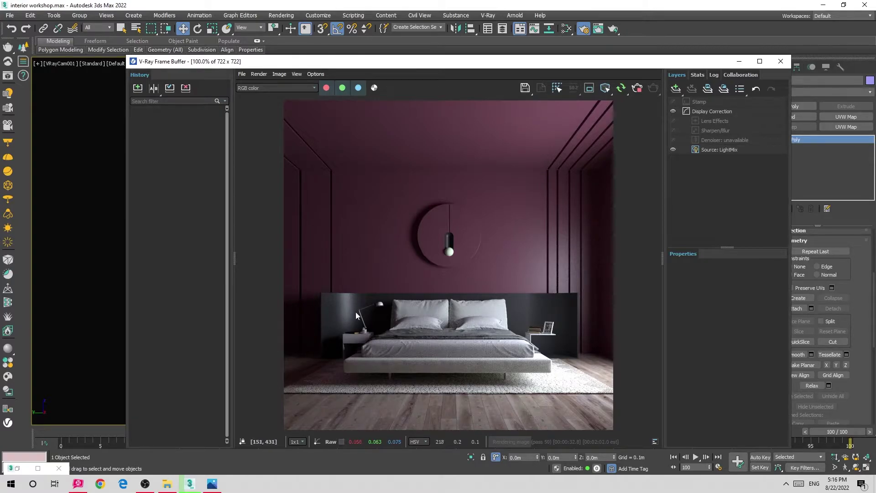
scroll(406, 261, "up", 2)
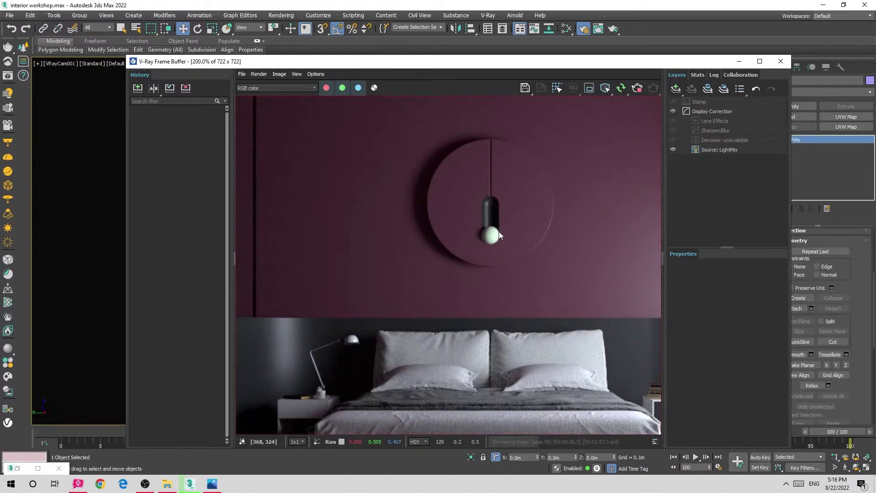
key("alt+Tab")
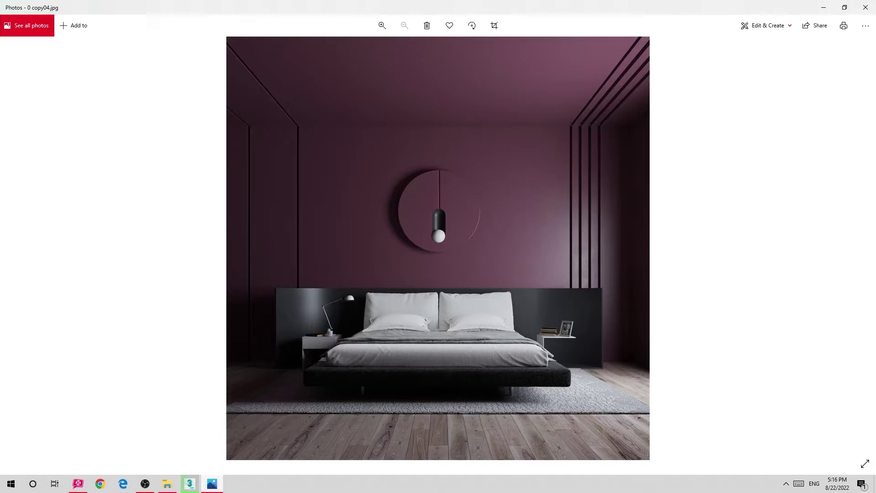
key("alt+Tab")
scroll(500, 215, "down", 2)
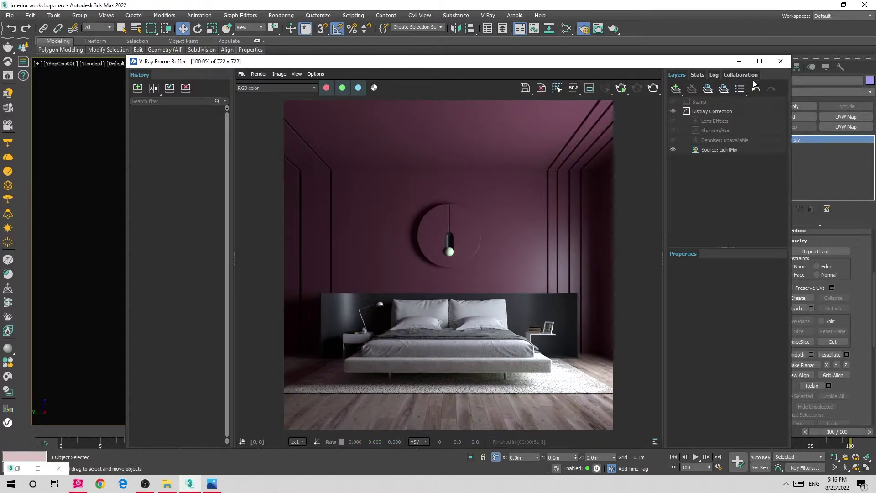
Nudge the pendant bulb sphere slightly along X.
left_click(738, 61)
left_click(391, 216)
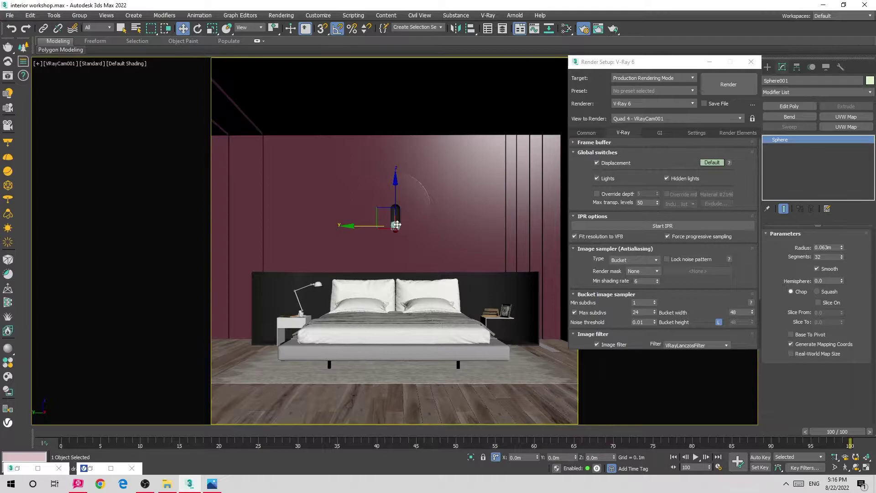
key("p")
key("z")
mouse_move(417, 244)
middle_mouse_down("alt")
mouse_move(293, 279)
mouse_move(322, 285)
middle_mouse_up("alt")
left_click_drag(429, 234, 445, 233)
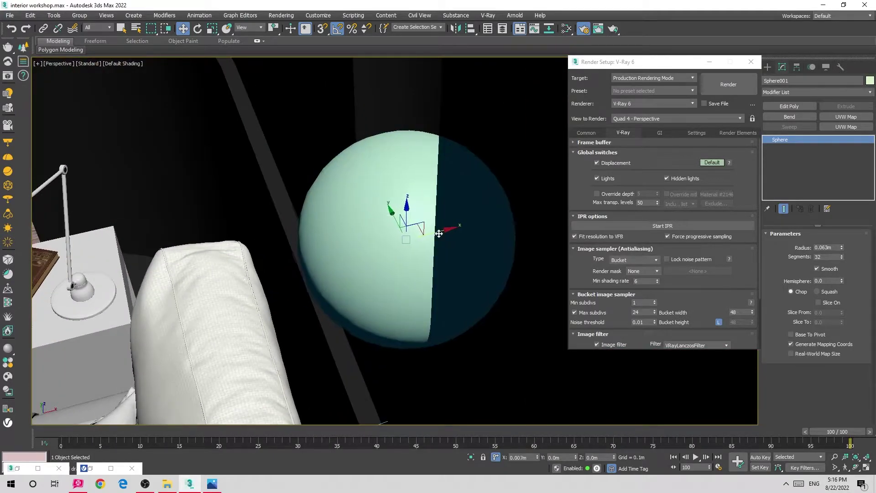
key("c")
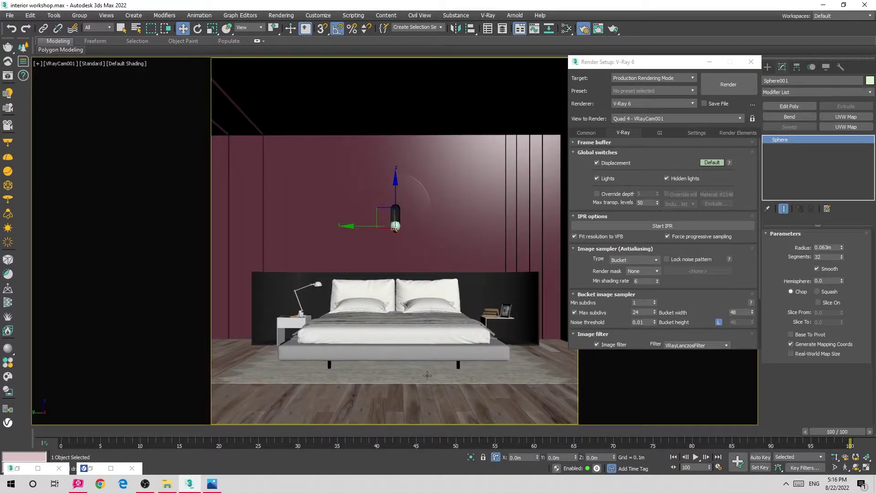
Flatten the rug by scaling it non-uniformly on Z to about 82%.
left_click(427, 375)
key("p")
key("z")
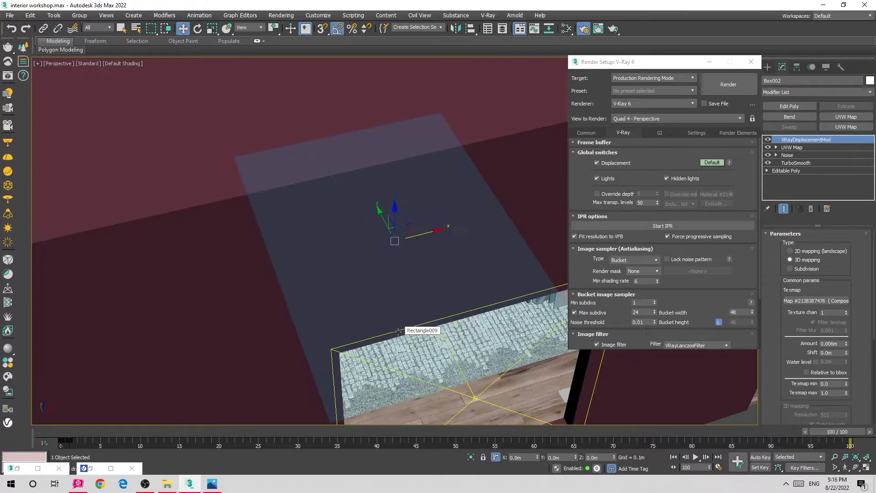
left_click(90, 468)
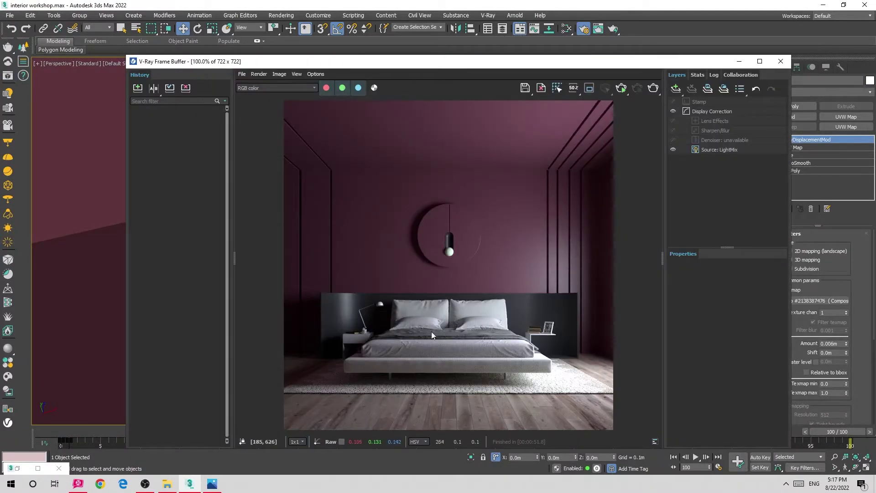
left_click(739, 61)
mouse_move(392, 237)
middle_mouse_down("alt")
mouse_move(400, 261)
mouse_move(392, 212)
middle_mouse_up("alt")
key("r")
left_click_drag(390, 201, 388, 209)
Render the bedroom from the VRayCam001 camera with the safe frame shown.
key("c")
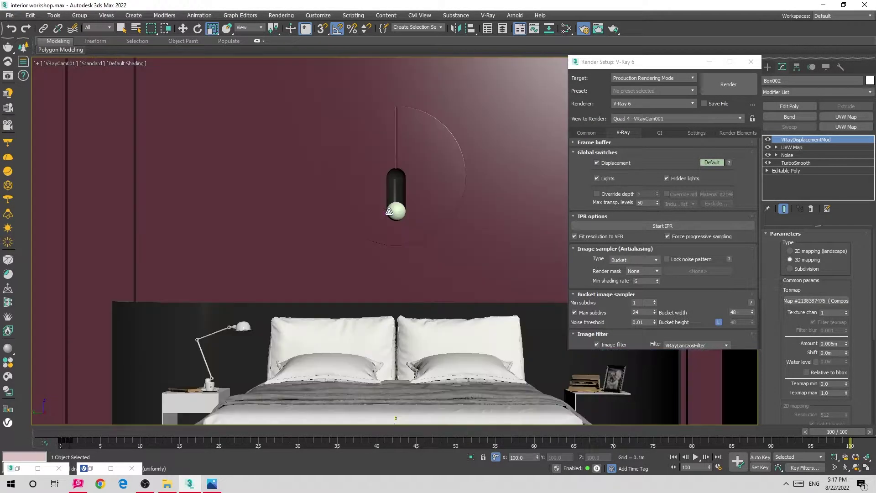
key("shift+f")
left_click(750, 62)
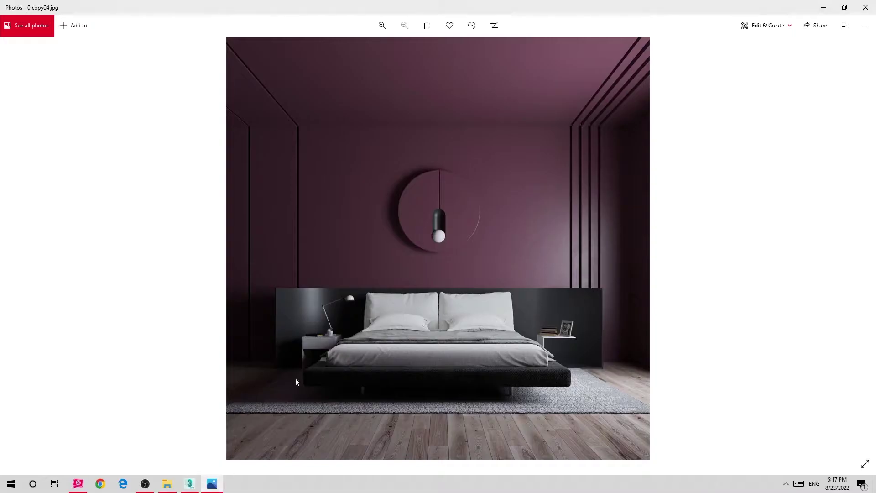
Shift-drag the left nightstand to clone it onto the bed's right side.
left_click(188, 485)
left_click(286, 325)
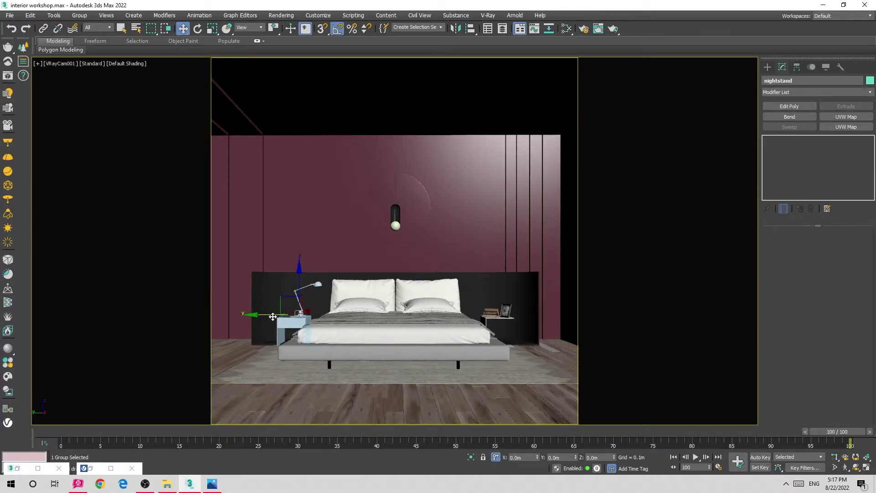
left_click_drag(271, 315, 497, 316, "shift")
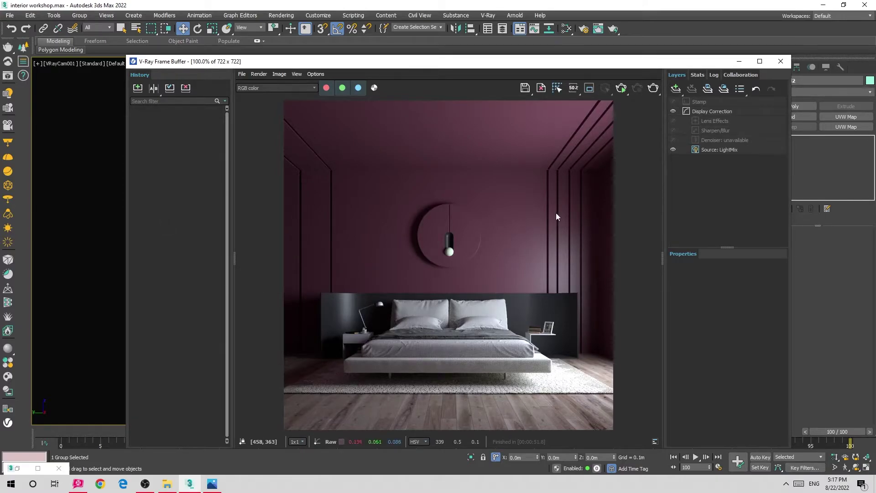
scroll(549, 251, "up", 1)
scroll(549, 254, "down", 1)
scroll(554, 260, "up", 2)
scroll(556, 260, "down", 2)
left_click(739, 61)
Open the bed group and load the bed base's CoronaMtl into the Slate Material Editor.
left_click(416, 322)
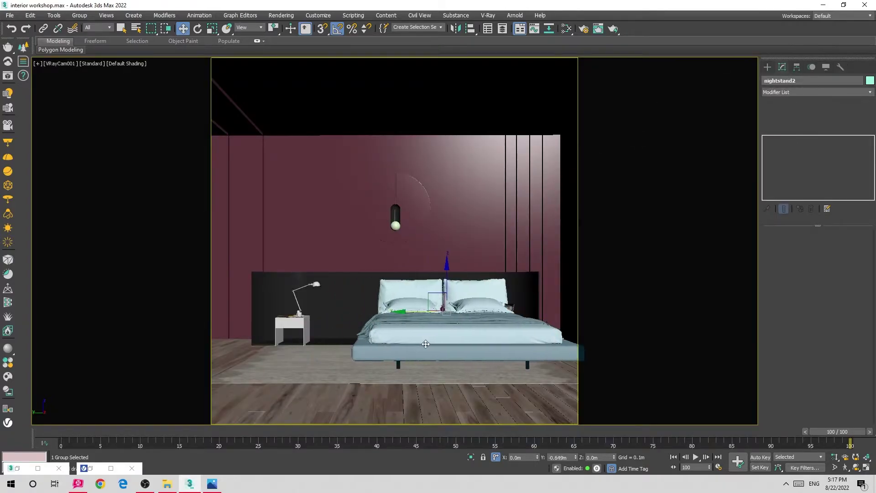
left_click(80, 15)
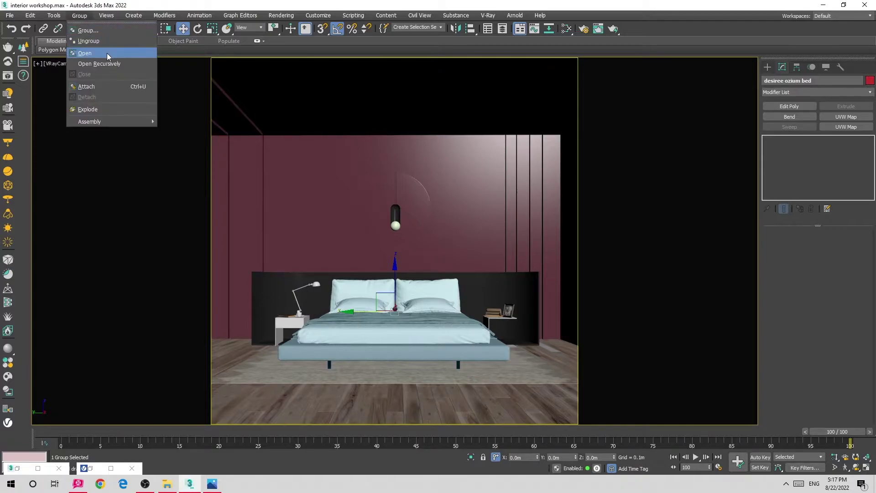
left_click(107, 55)
left_click(538, 351)
left_click(392, 351)
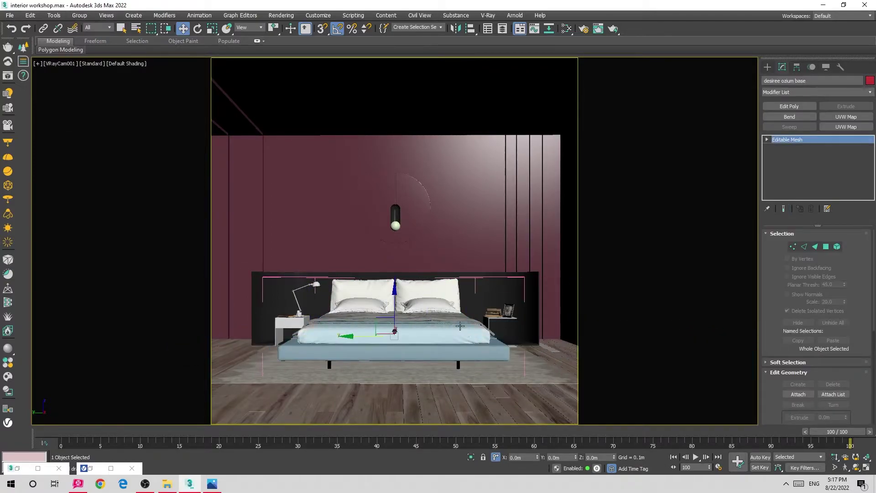
key("m")
left_click(387, 74)
left_click(402, 103)
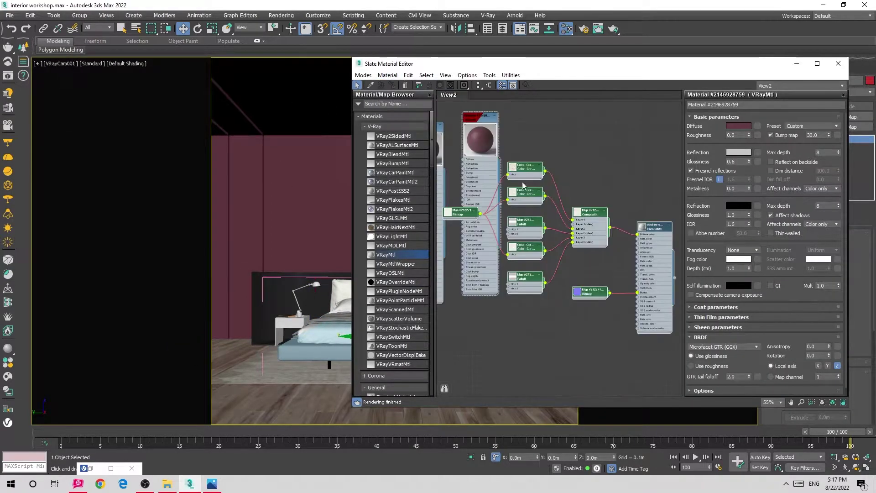
Drop a Color Correction map onto the Composite-to-diffuse wire of the CoronaMtl.
scroll(623, 205, "up", 3)
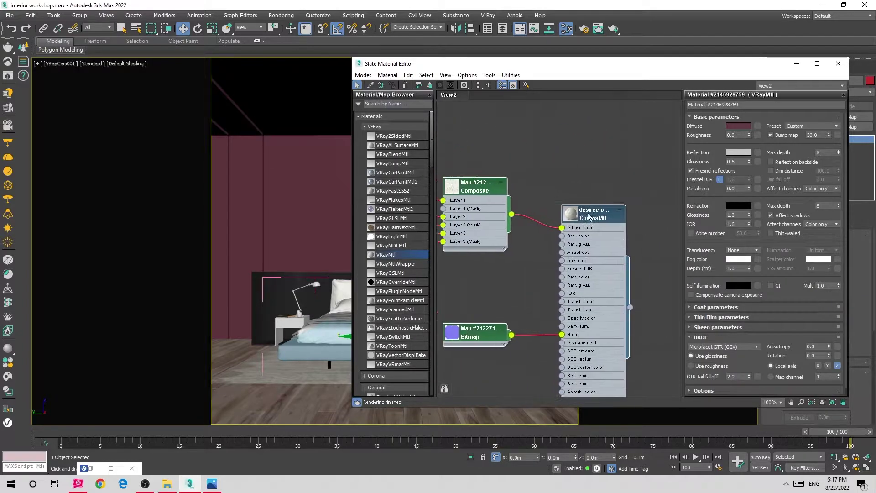
middle_click_drag(622, 206, 577, 270)
scroll(577, 270, "up", 2)
left_click_drag(577, 270, 613, 275)
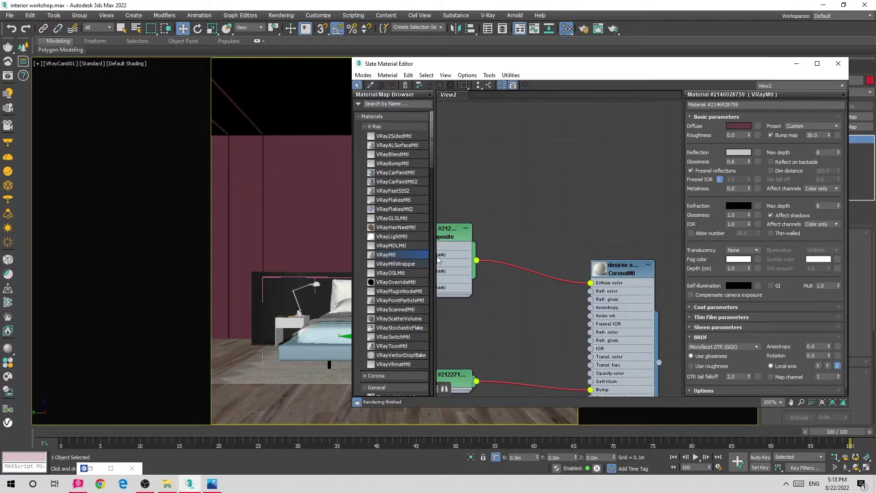
scroll(388, 314, "down", 2)
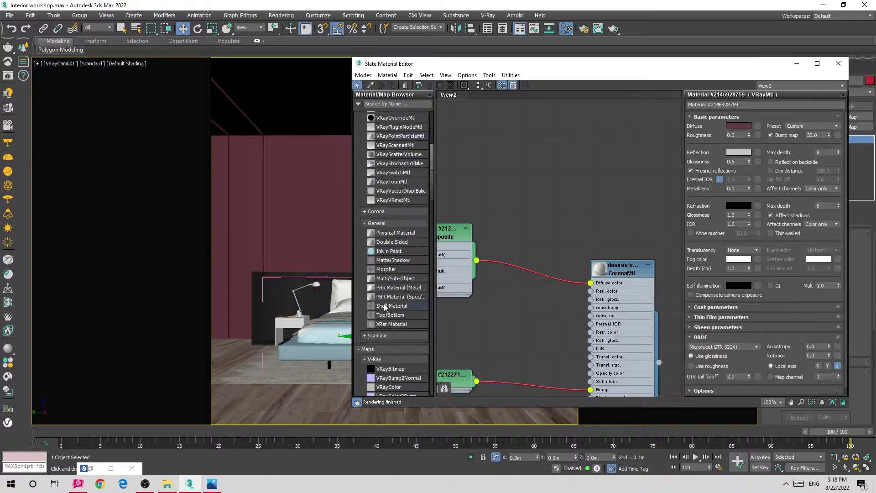
scroll(388, 314, "down", 4)
scroll(403, 345, "down", 2)
scroll(395, 273, "down", 2)
scroll(395, 273, "down", 4)
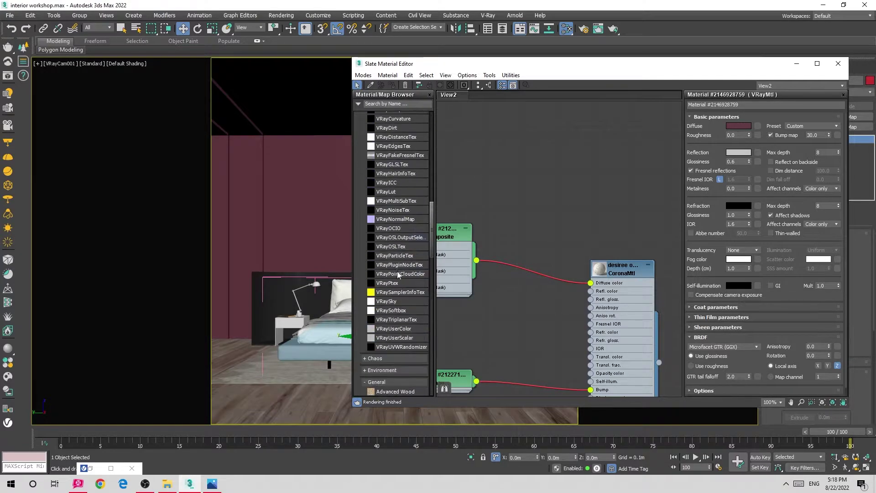
scroll(409, 325, "down", 4)
left_click_drag(392, 351, 529, 276)
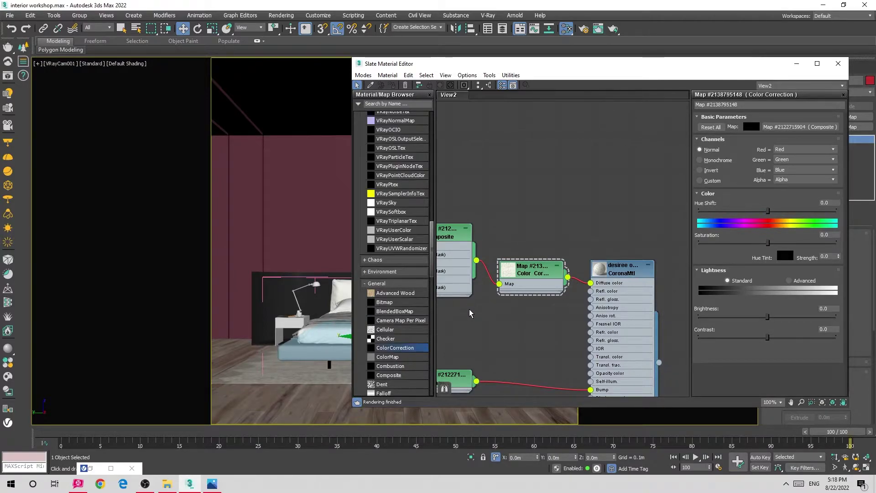
Set the Color Correction channels to Monochrome and lightness to Advanced.
scroll(524, 292, "down", 1)
double_click(580, 269)
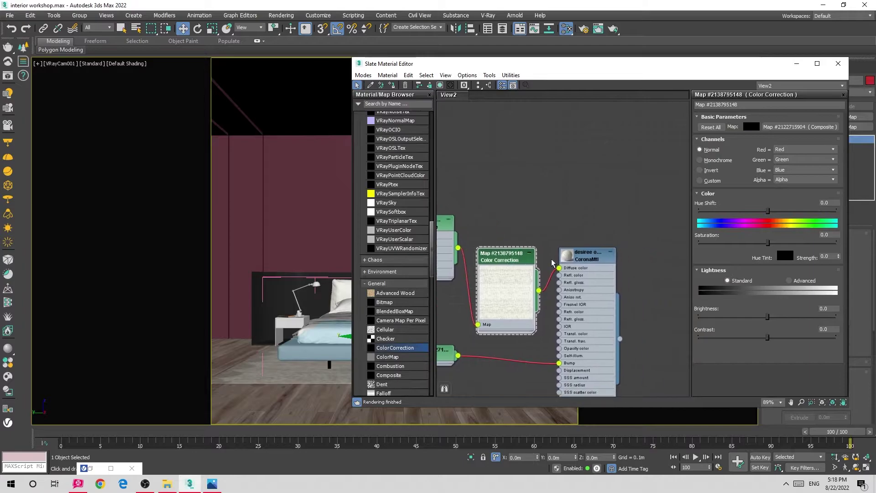
left_click(705, 163)
scroll(506, 294, "up", 1)
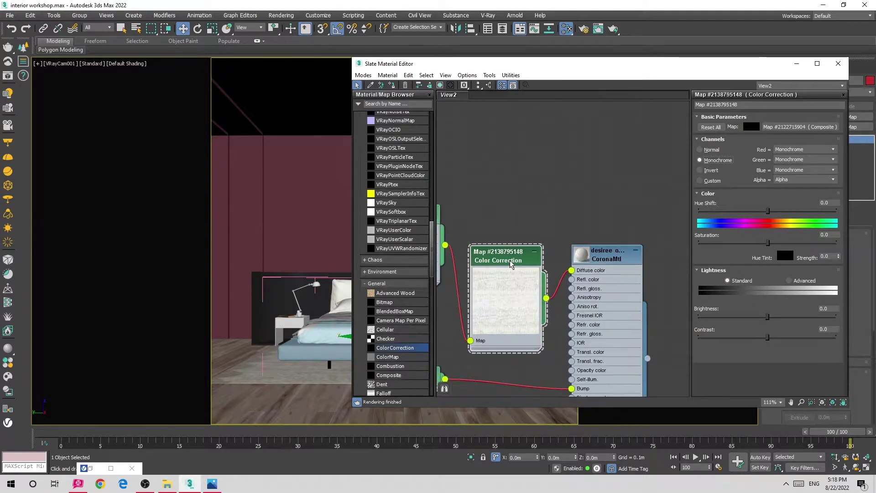
scroll(507, 295, "up", 2)
scroll(502, 274, "up", 1)
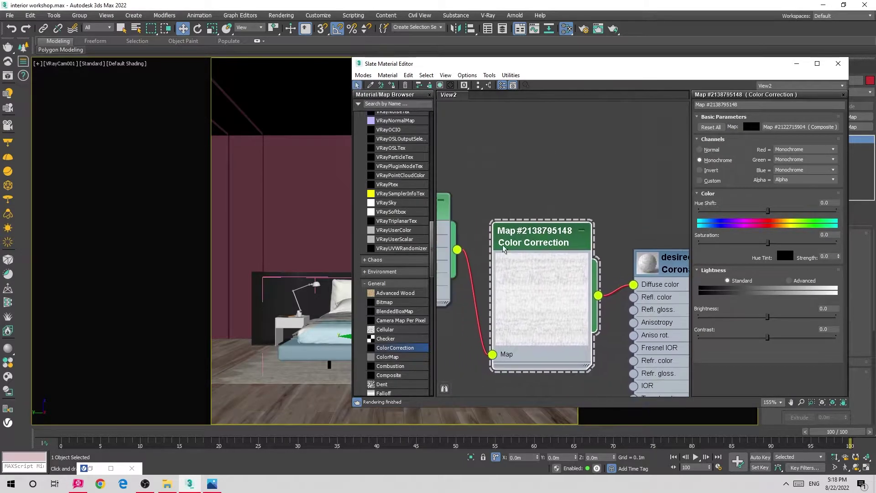
left_click(789, 280)
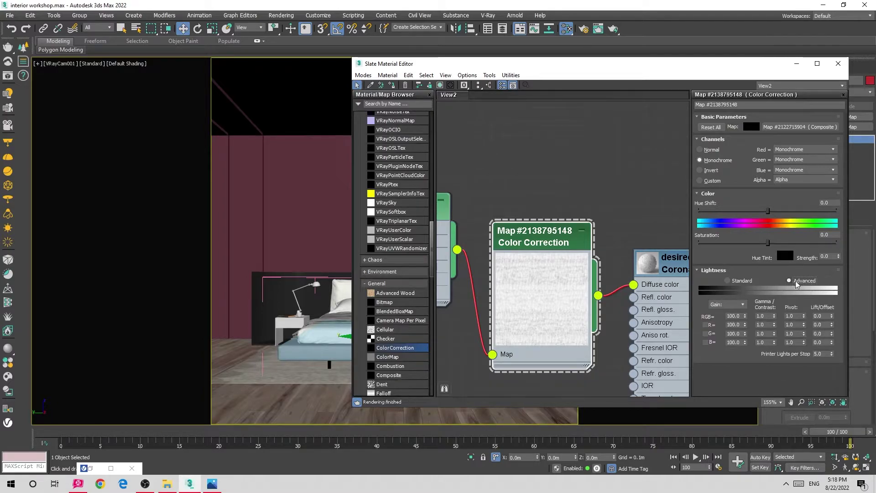
Set the RGB gamma/contrast to 0.03 and close the Slate Material Editor.
double_click(757, 313)
type("0.5")
key("Return")
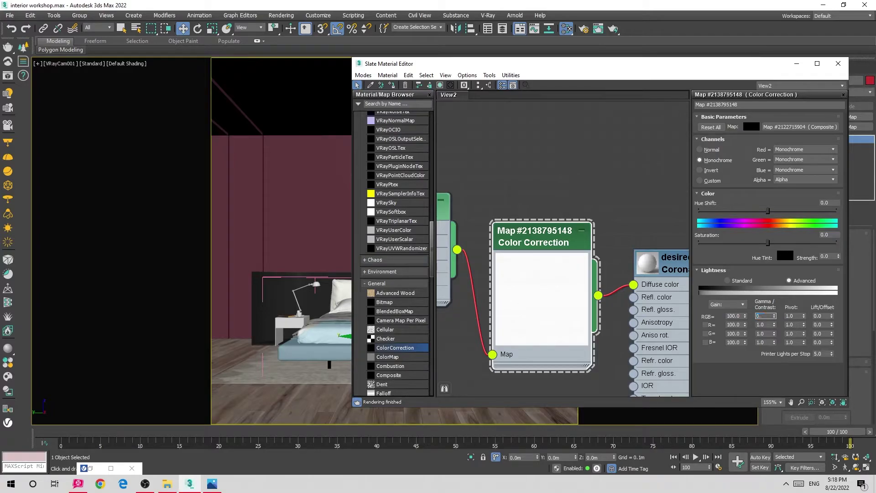
key("Return")
key("Return")
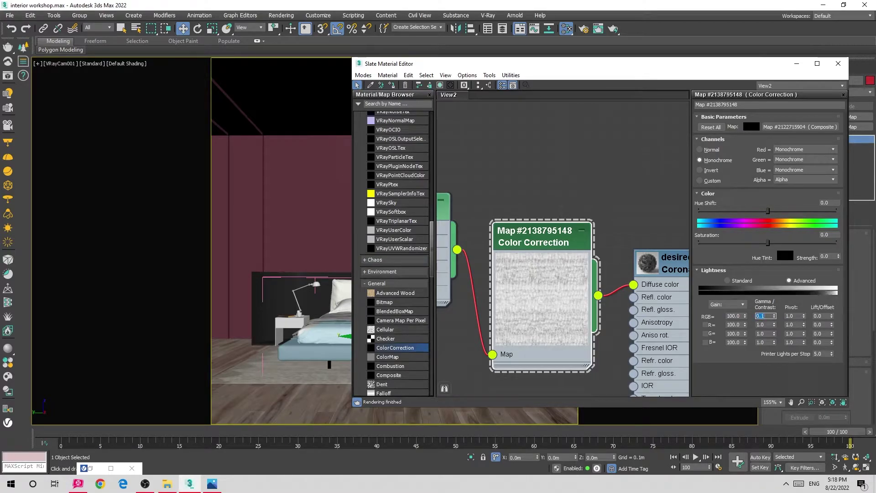
type("5")
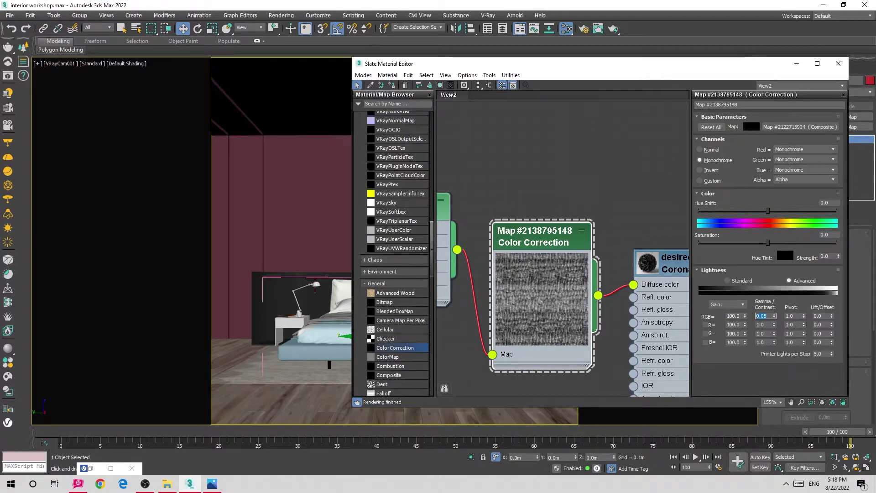
key("Return")
double_click(647, 263)
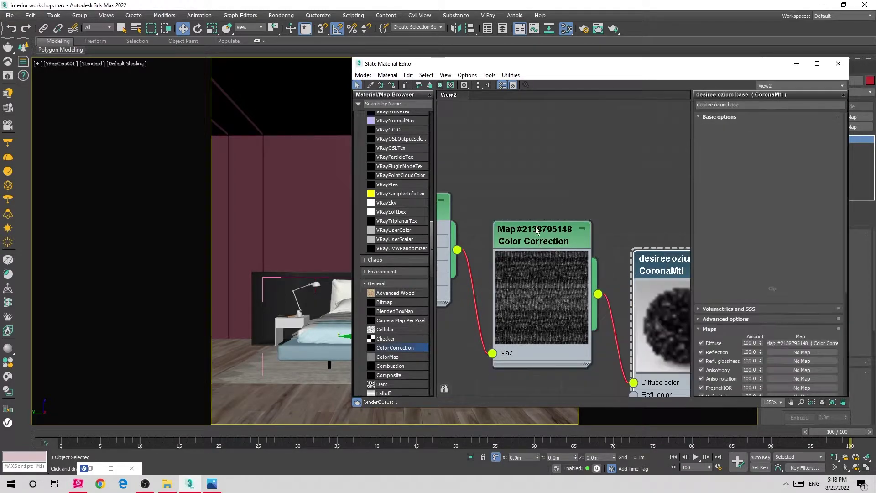
double_click(525, 235)
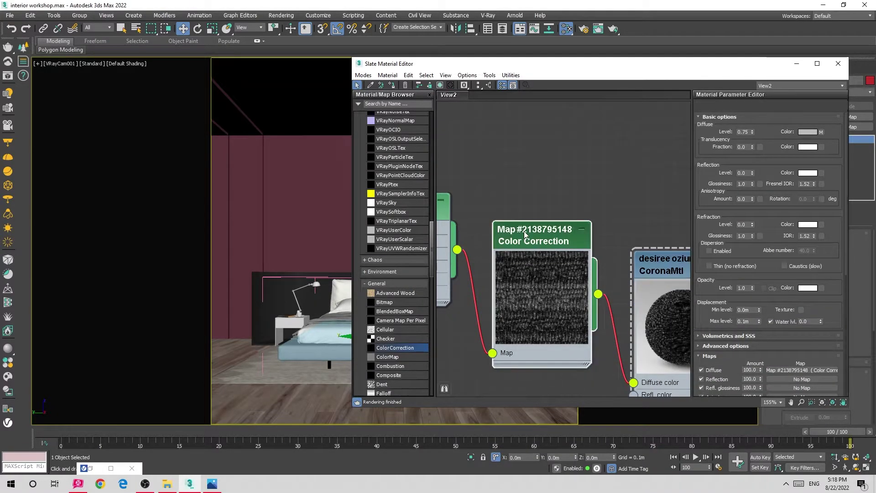
left_click(766, 315)
key("BackSpace")
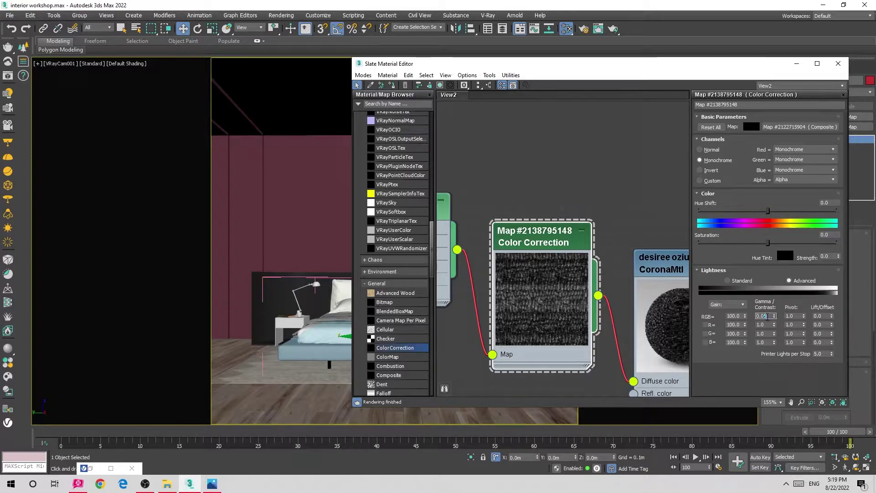
type("3")
key("Return")
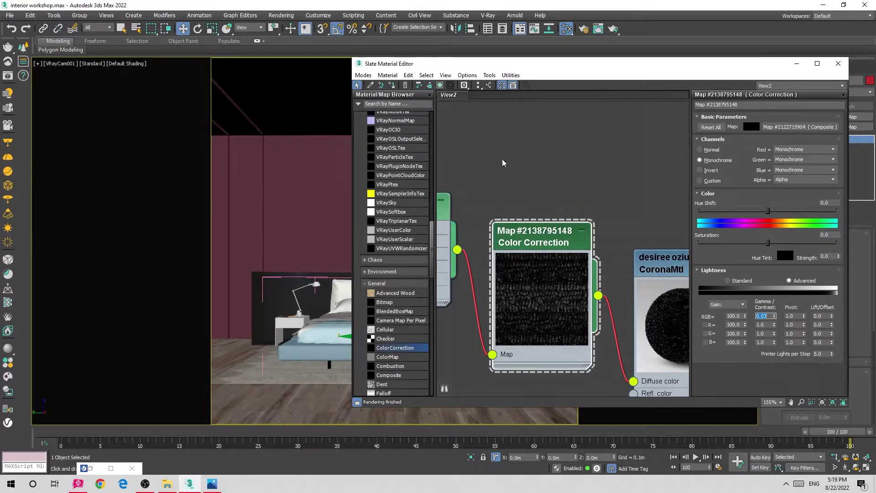
left_click(837, 63)
Region-render the bed in the V-Ray Frame Buffer, then reopen its Color Correction map.
left_click(8, 76)
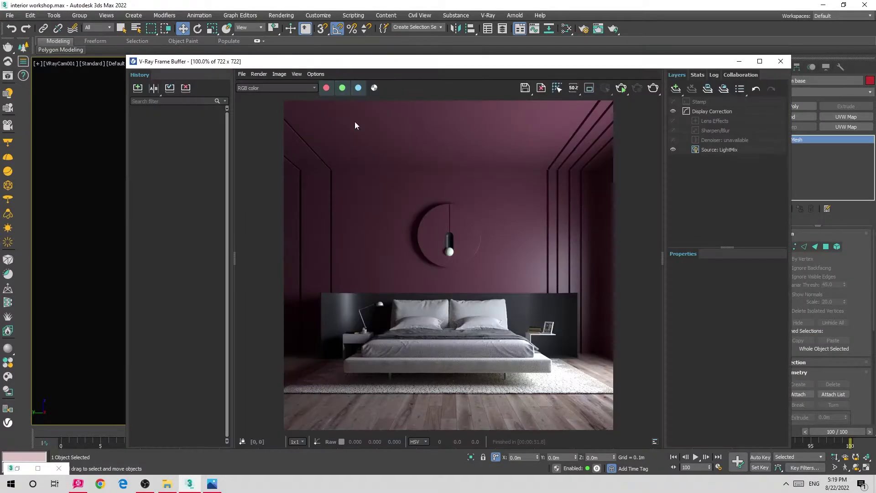
left_click_drag(573, 311, 322, 394)
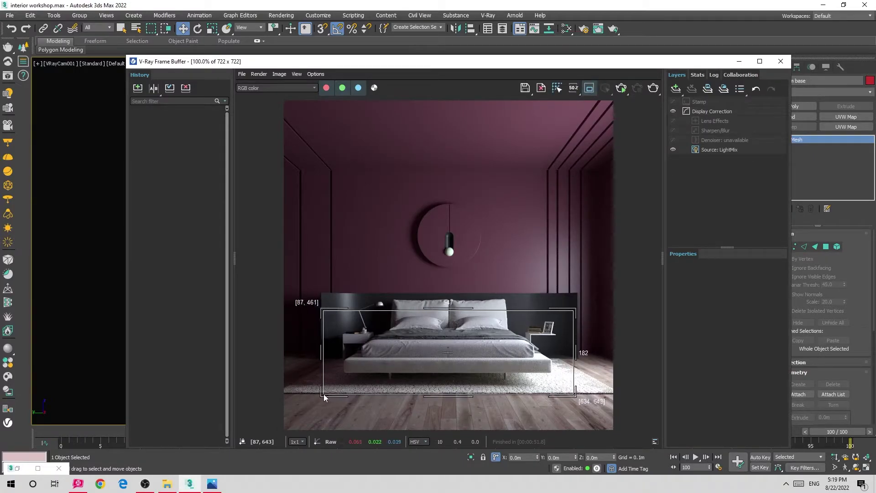
left_click(620, 89)
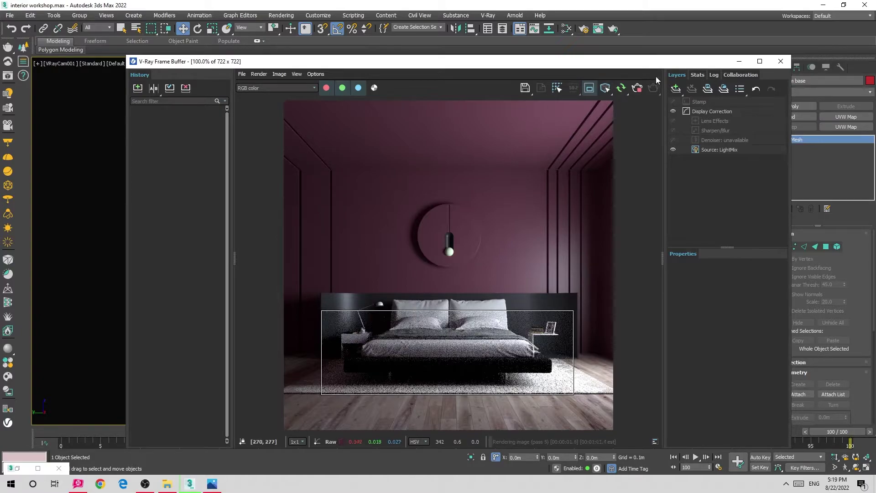
left_click(637, 88)
left_click(739, 61)
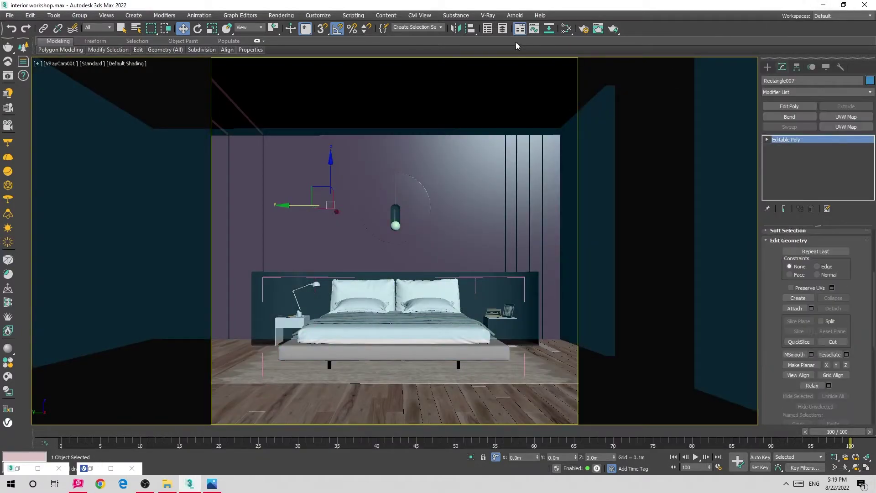
left_click(566, 28)
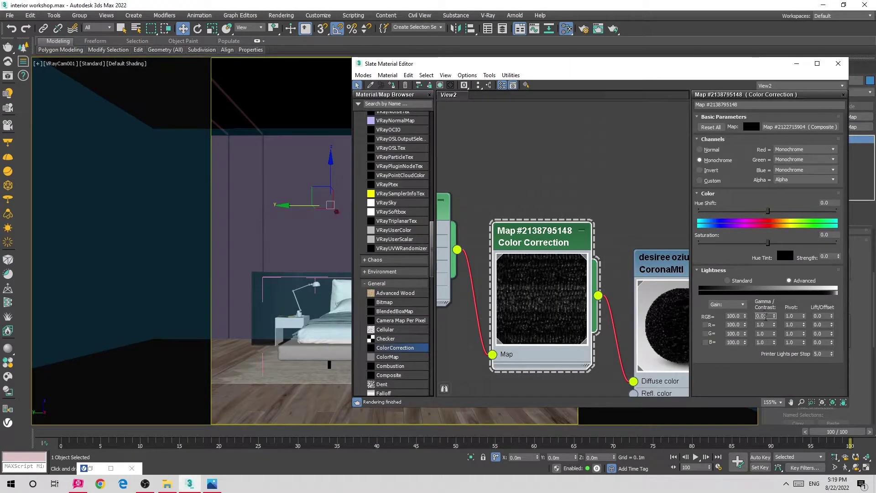
Raise the Color Correction gamma to 0.1 and re-render the bed region.
double_click(770, 316)
type("0.1")
key("Return")
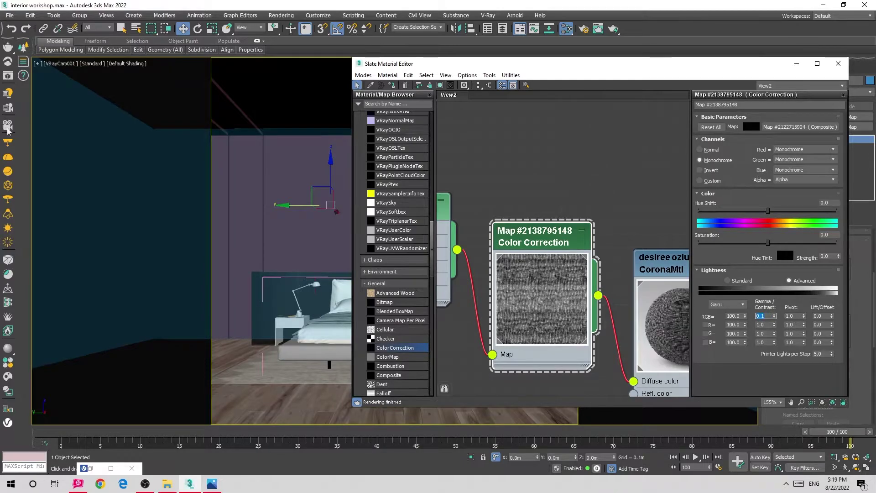
left_click(598, 29)
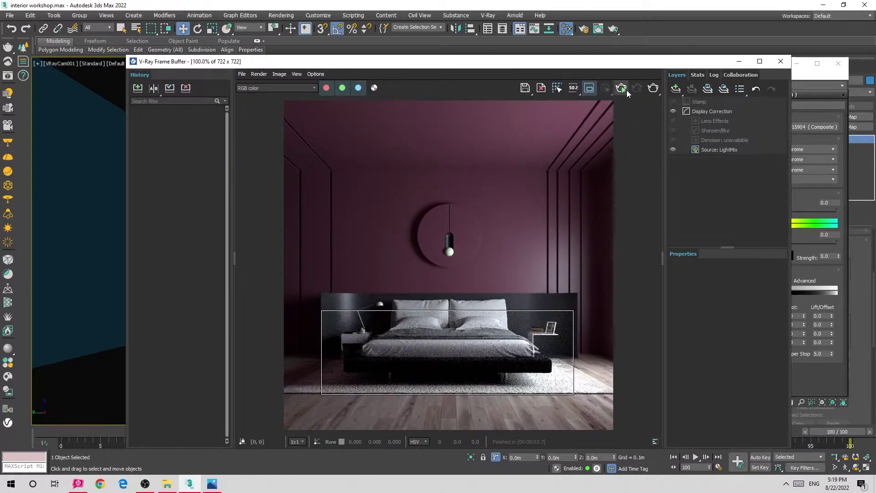
left_click(626, 91)
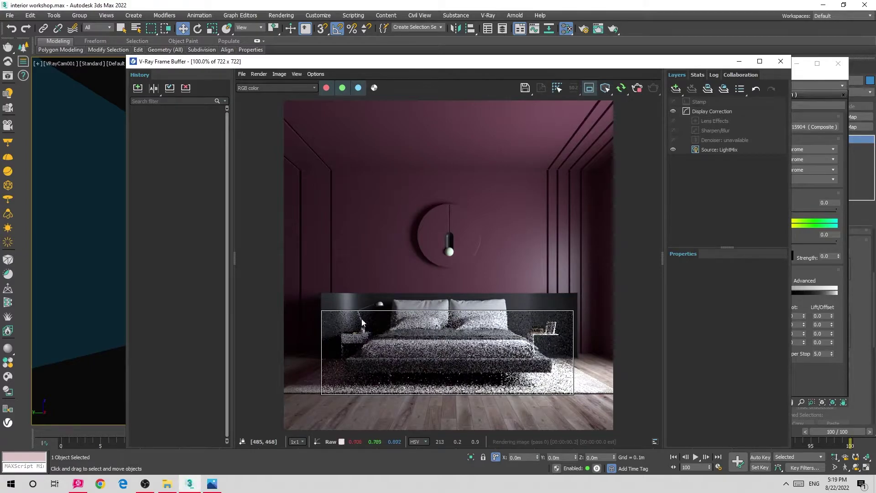
left_click(739, 61)
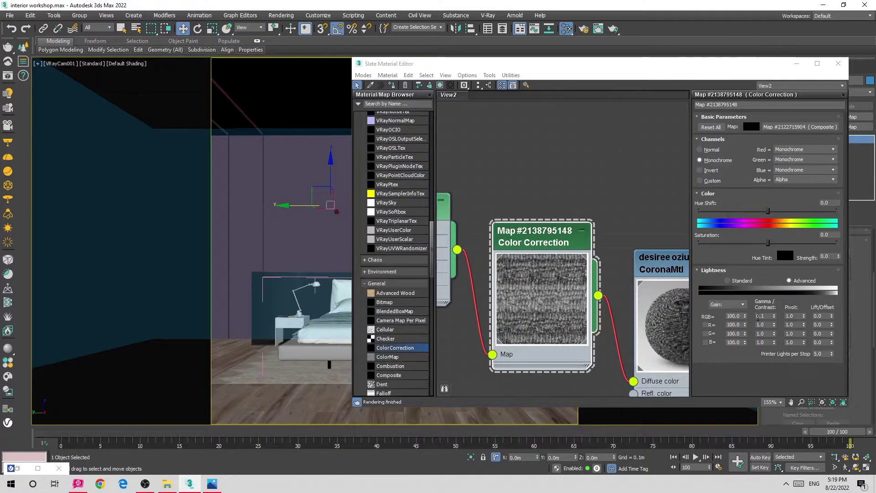
Set the gamma to 0.05, re-render the region, and compare with the reference photo.
double_click(758, 316)
type("0.05")
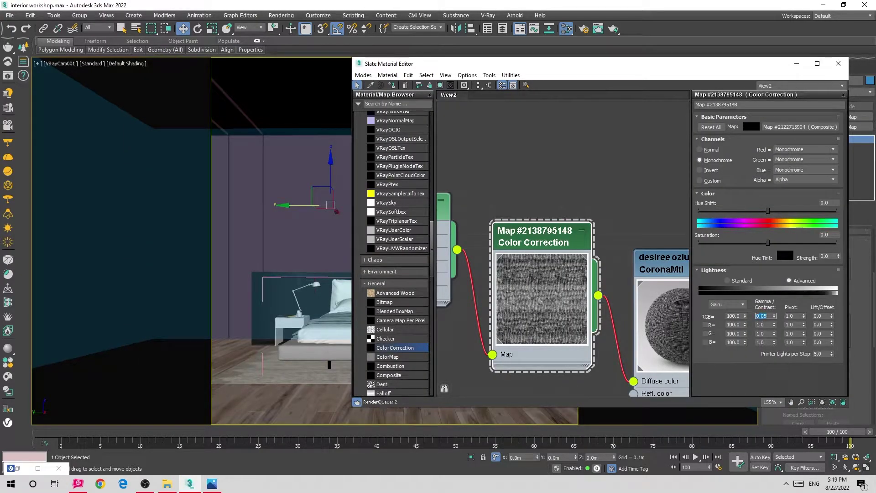
key("Return")
key("shift+q")
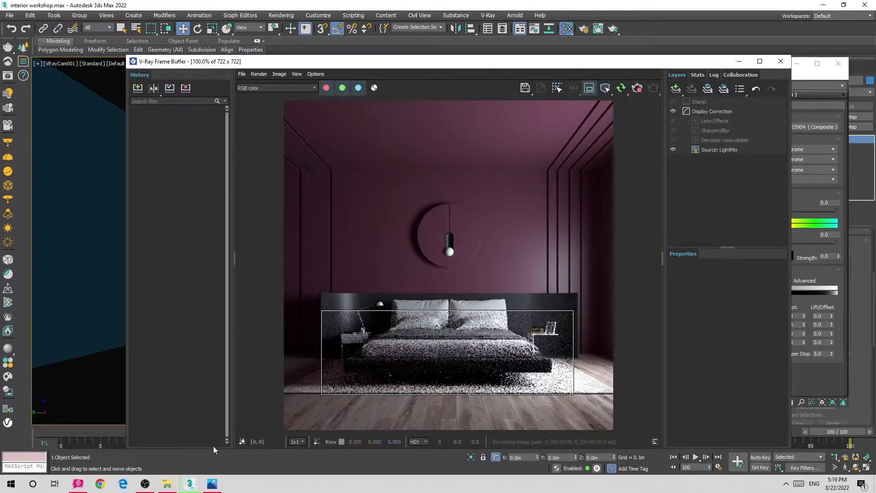
scroll(494, 363, "up", 2)
scroll(494, 362, "down", 2)
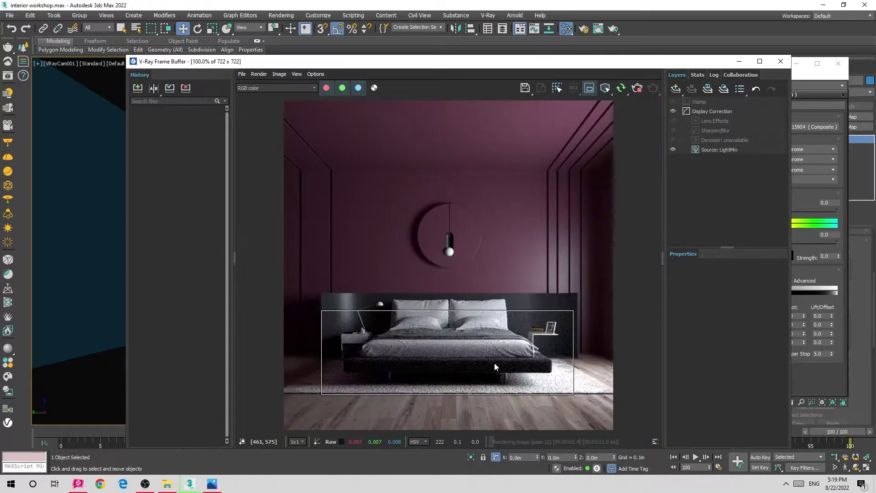
left_click(213, 483)
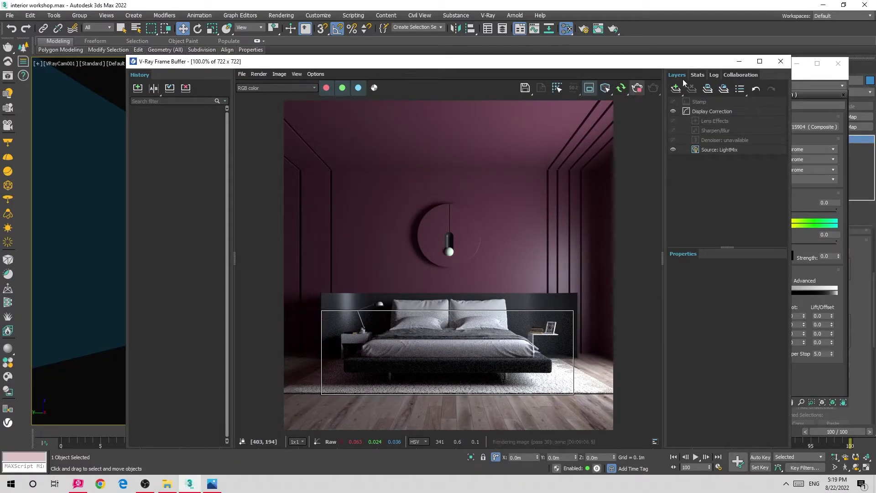
left_click(739, 61)
Settle the gamma at 0.04, select the rug, and recheck render against reference.
double_click(763, 315)
type("0.04")
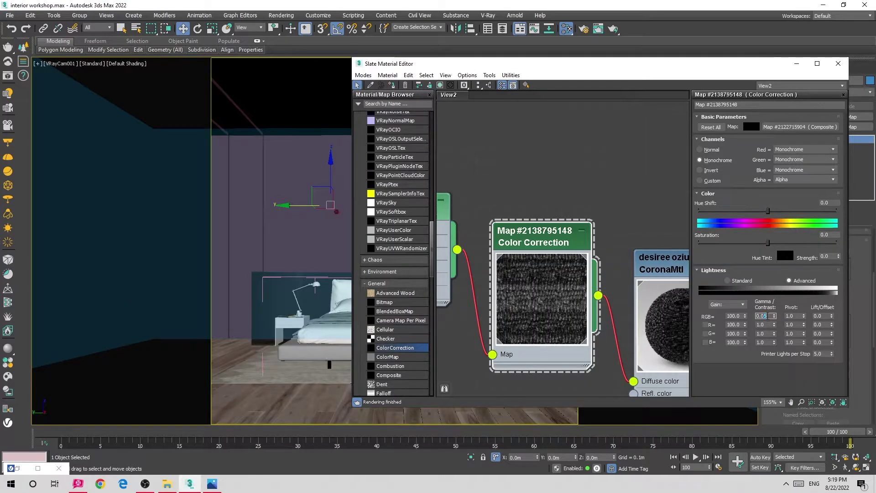
key("Return")
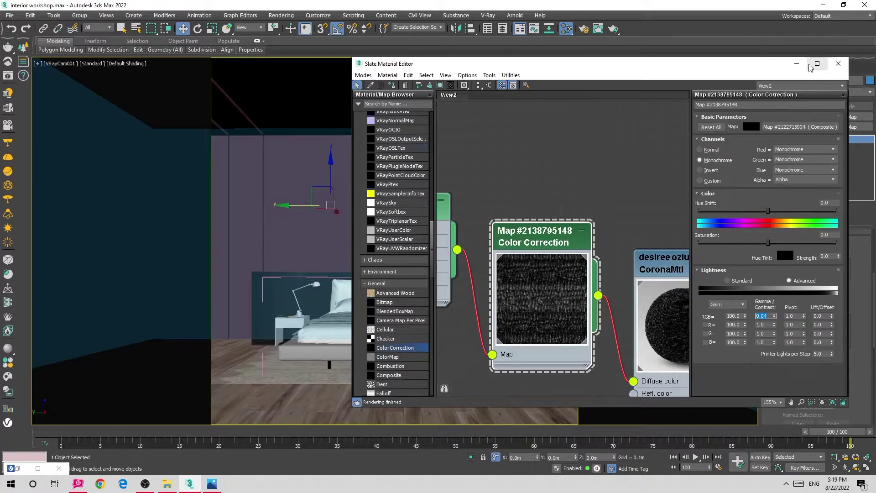
left_click(796, 63)
left_click(417, 365)
left_click(305, 372)
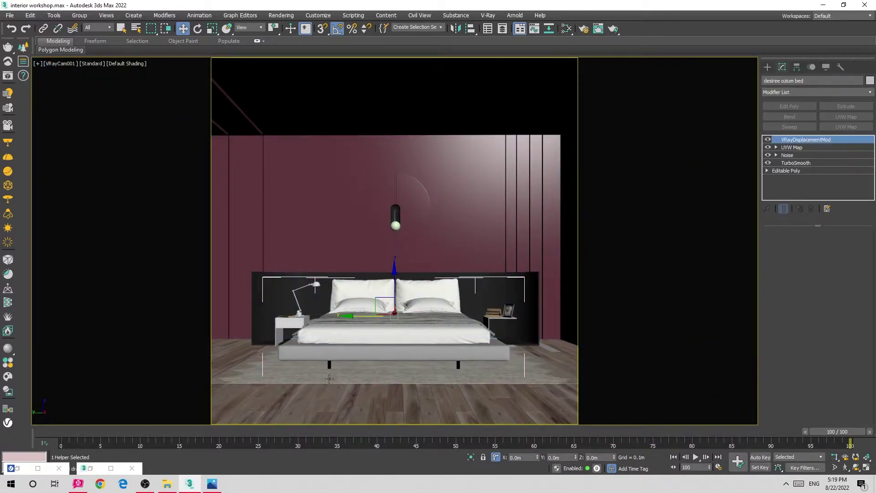
left_click(8, 76)
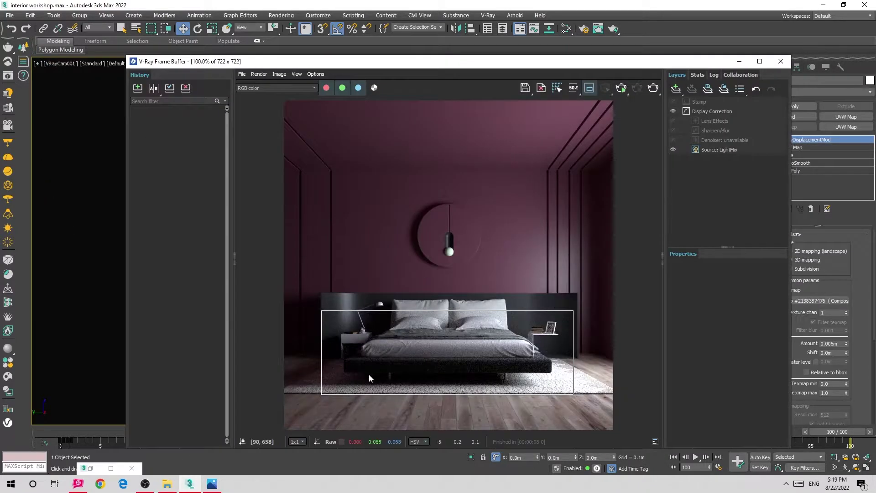
left_click(212, 483)
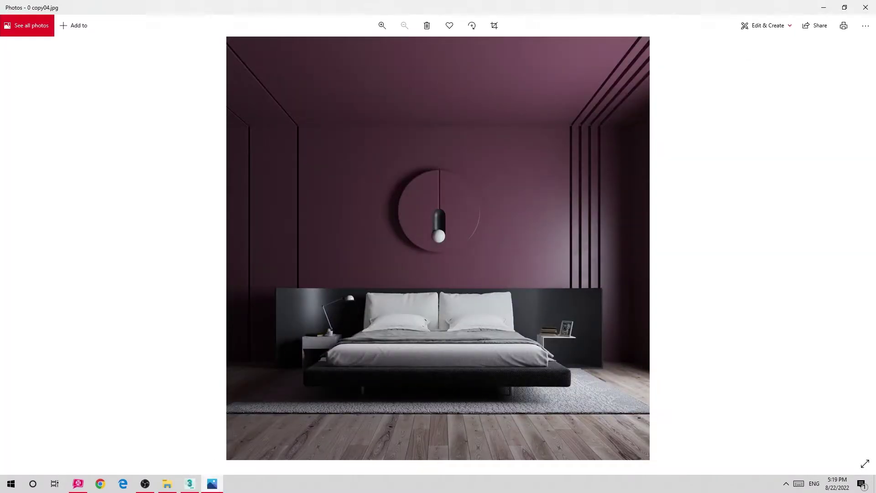
key("alt+Tab")
Load the rug's VRayMtl node tree into the Slate Material Editor.
left_click(420, 310)
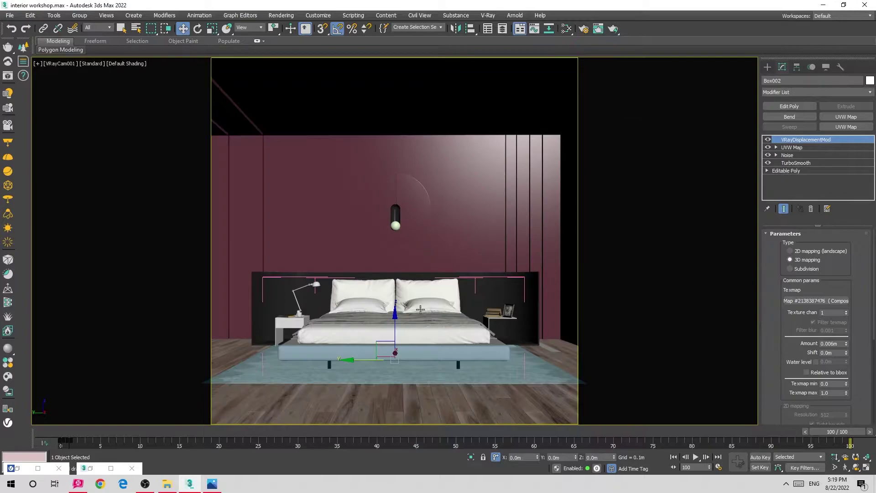
key("m")
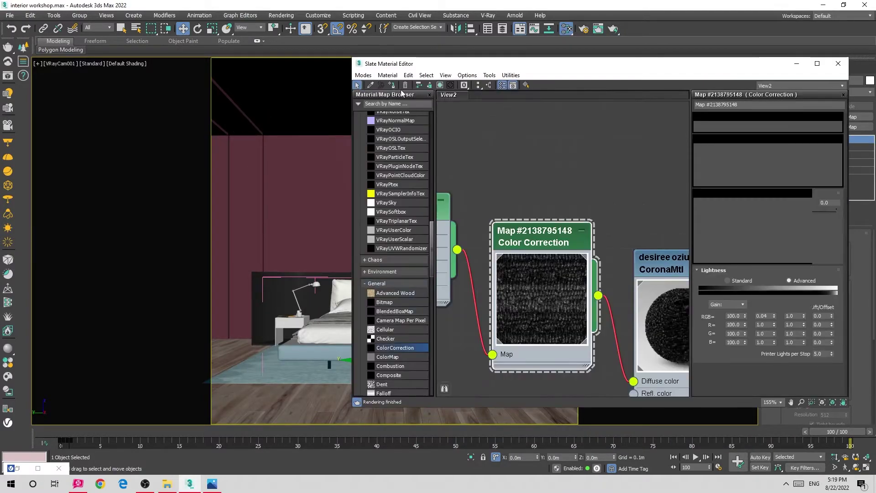
left_click(387, 75)
left_click(433, 98)
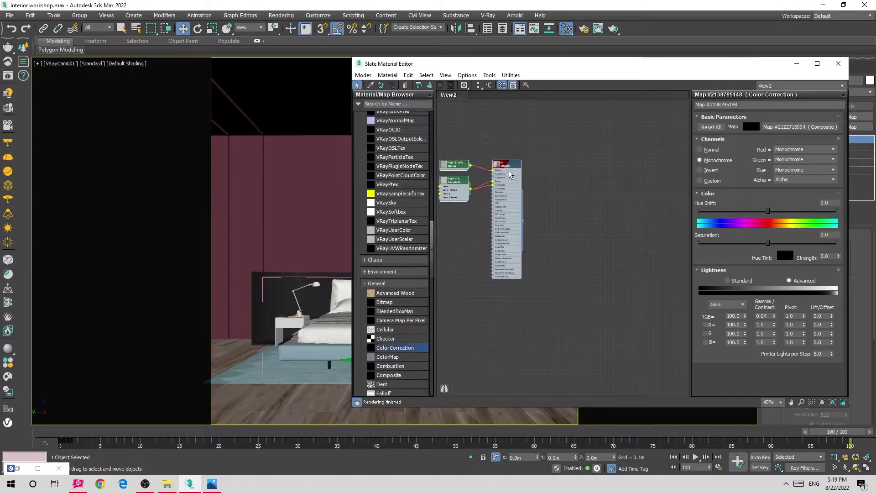
middle_click_drag(454, 171, 525, 178)
scroll(589, 239, "up", 3)
scroll(590, 239, "up", 3)
key("l")
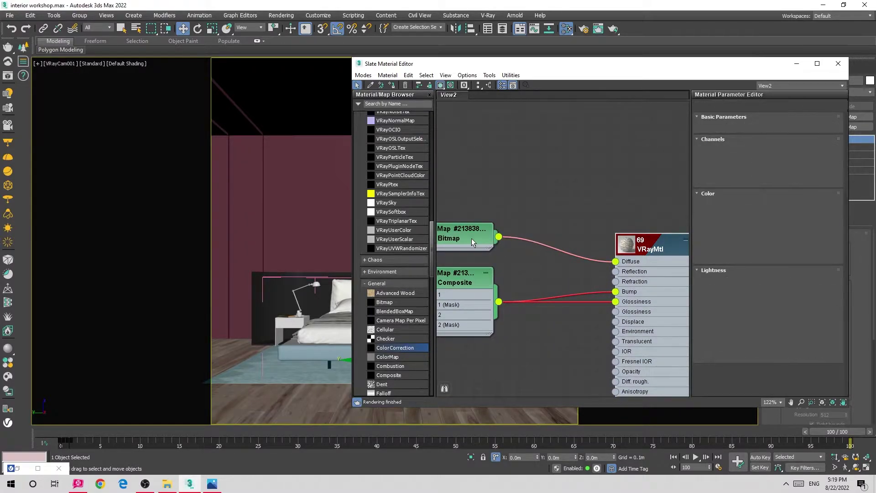
Insert a monochrome Color Correction map on the rug's Bitmap-to-Diffuse wire.
mouse_move(538, 237)
left_mouse_down()
mouse_move(501, 237)
mouse_move(510, 219)
left_mouse_up()
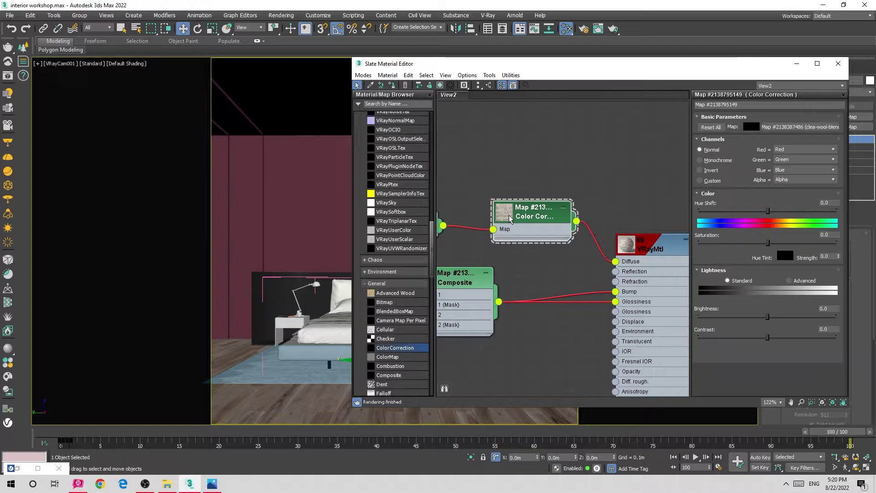
double_click(509, 220)
left_click(699, 160)
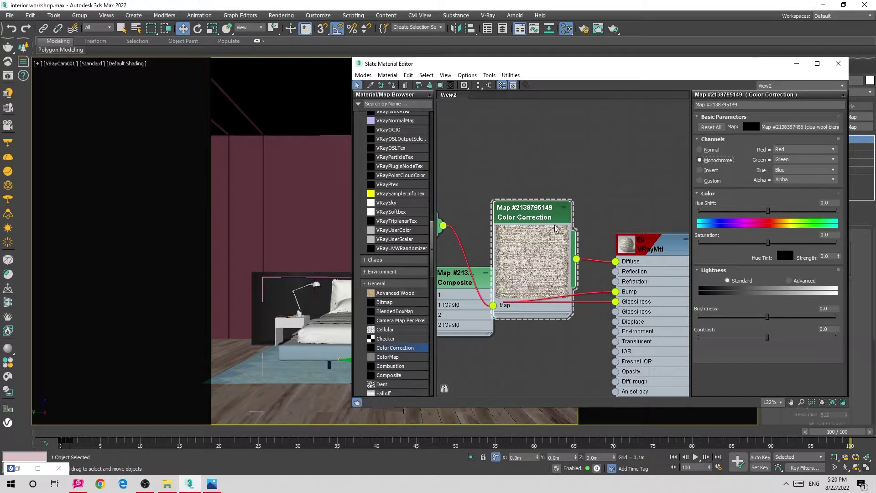
left_click_drag(527, 215, 529, 171)
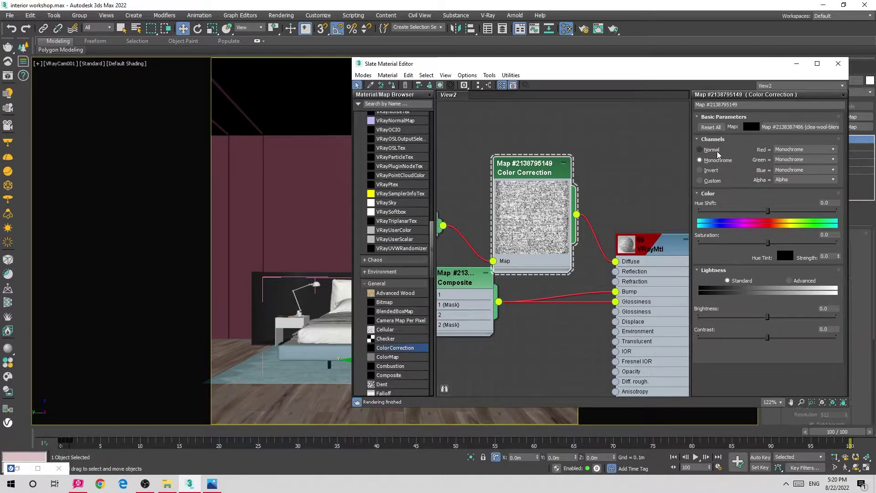
mouse_move(765, 316)
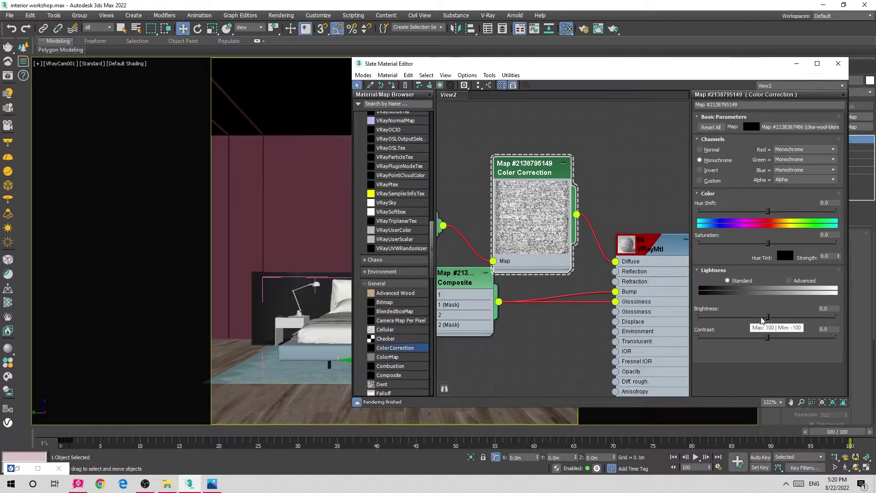
Lower the rug Color Correction brightness to -16.279 and compare render with the reference.
left_click(7, 122)
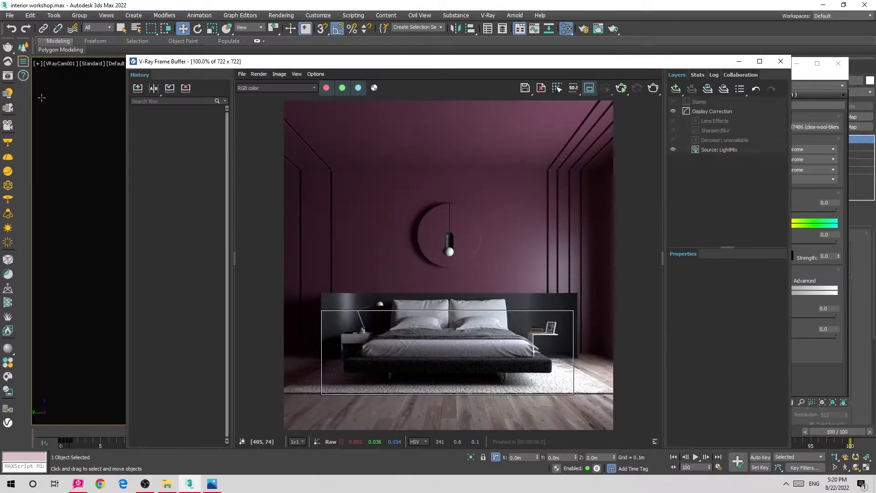
left_click(738, 63)
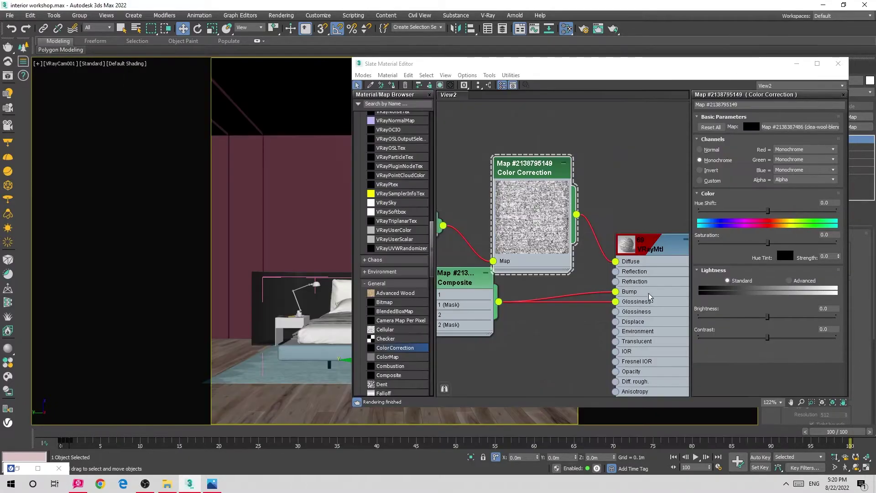
left_click_drag(768, 315, 755, 317)
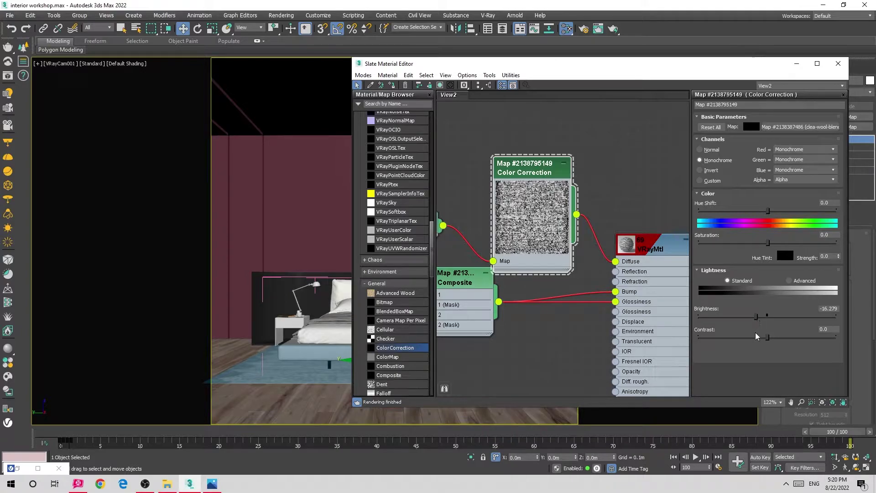
left_click(3, 76)
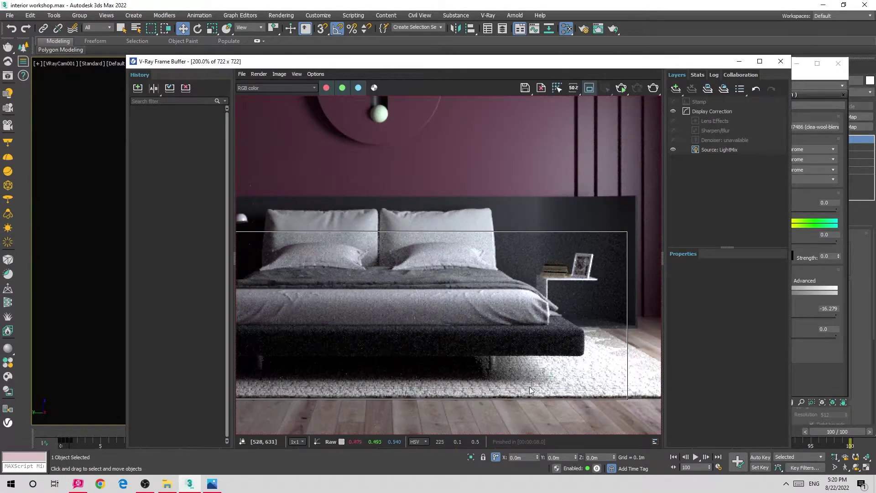
scroll(502, 386, "down", 2)
left_click(212, 484)
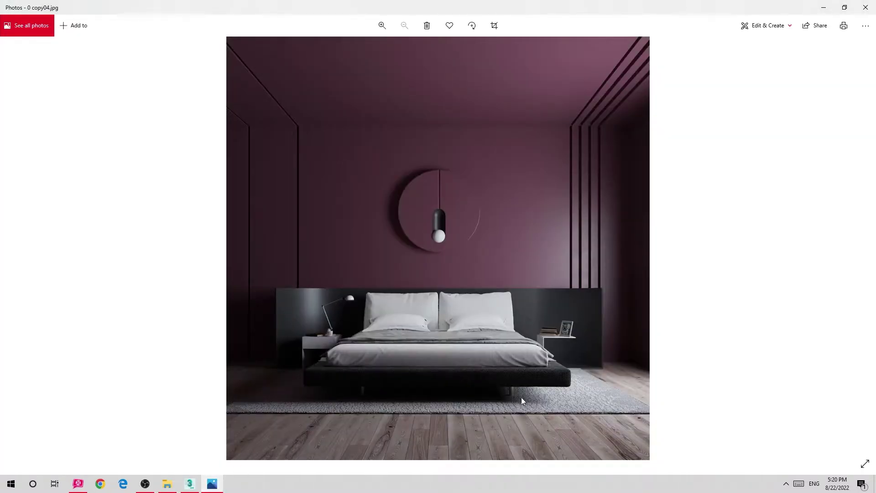
Zoom into the reference photo's bed base and rug, then return to 3ds Max.
scroll(522, 401, "up", 2)
scroll(549, 416, "up", 2)
scroll(541, 401, "up", 1)
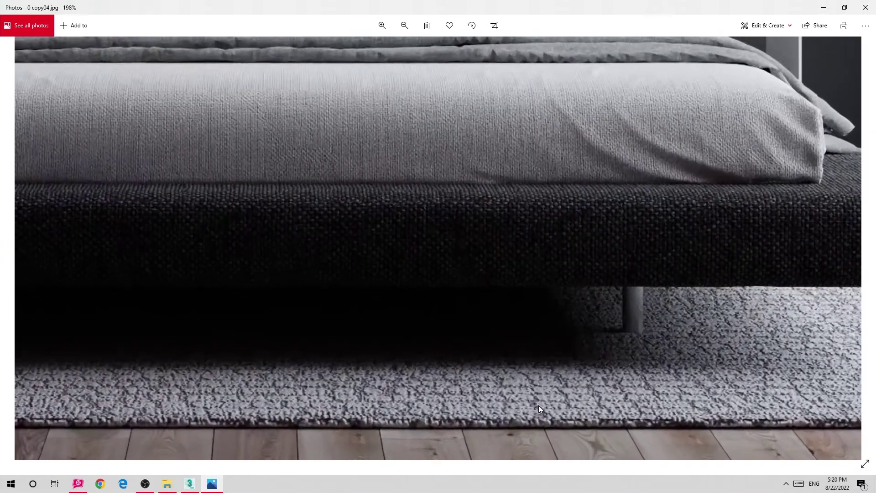
scroll(538, 405, "down", 2)
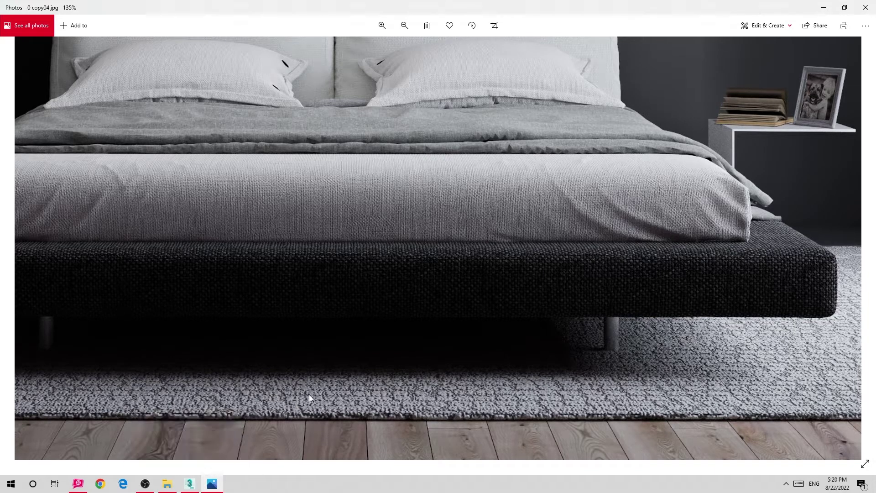
left_click(190, 483)
Lower the rug Color Correction map's contrast to -48.173, keeping brightness at -16.279.
scroll(440, 426, "down", 3)
scroll(479, 413, "down", 1)
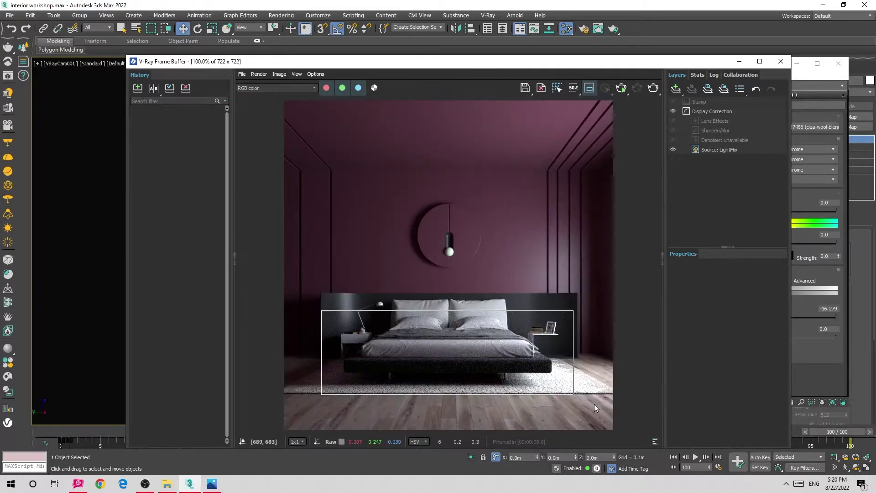
scroll(521, 401, "up", 2)
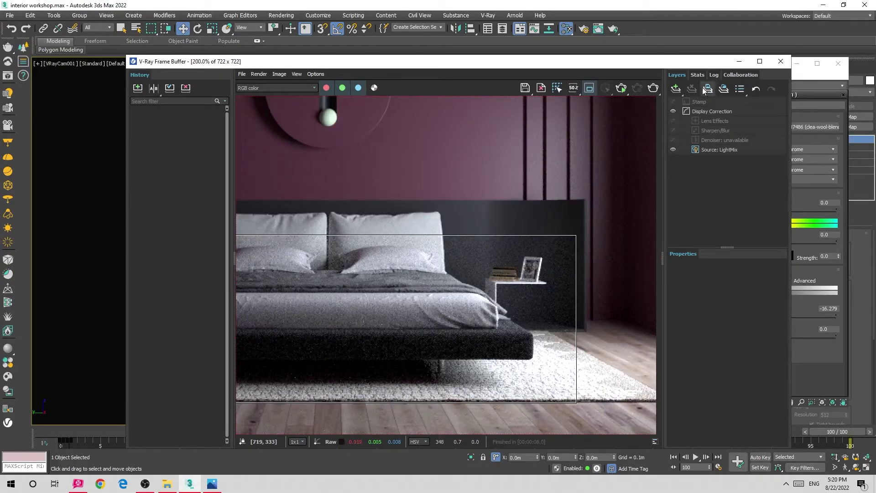
left_click(739, 61)
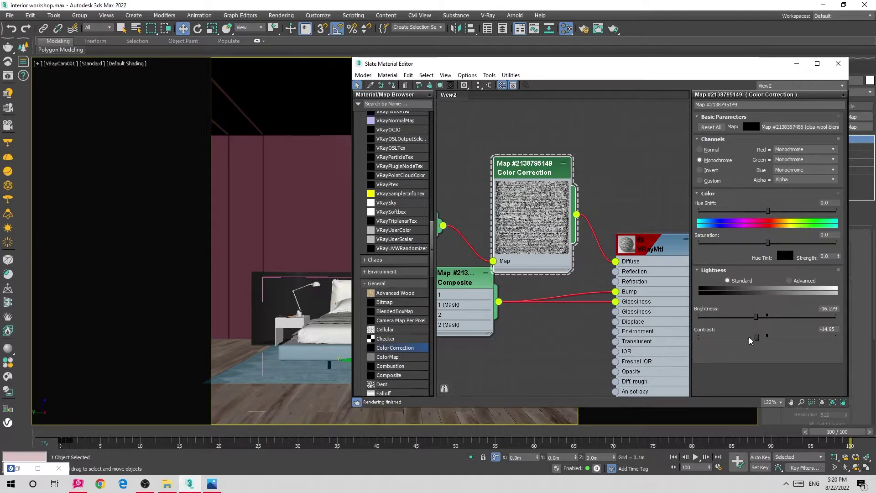
left_click_drag(757, 338, 734, 337)
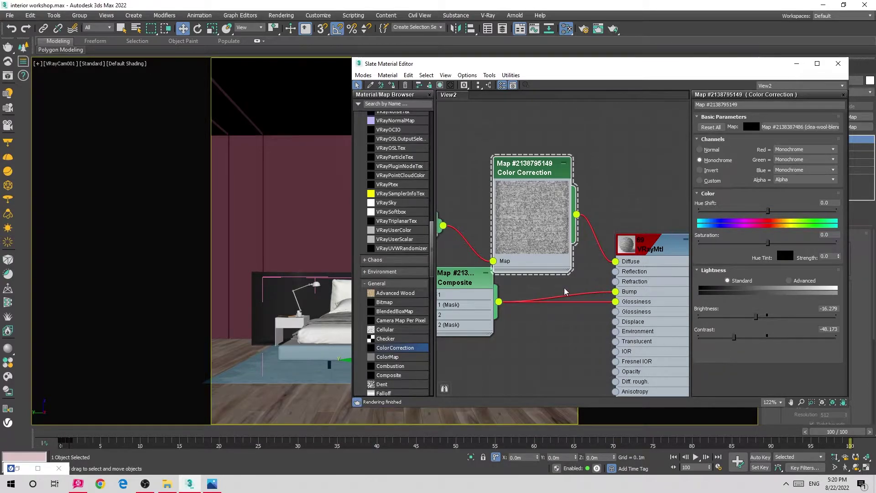
Restore the V-Ray frame buffer, turn off Region render and start a full interactive render.
left_click(796, 64)
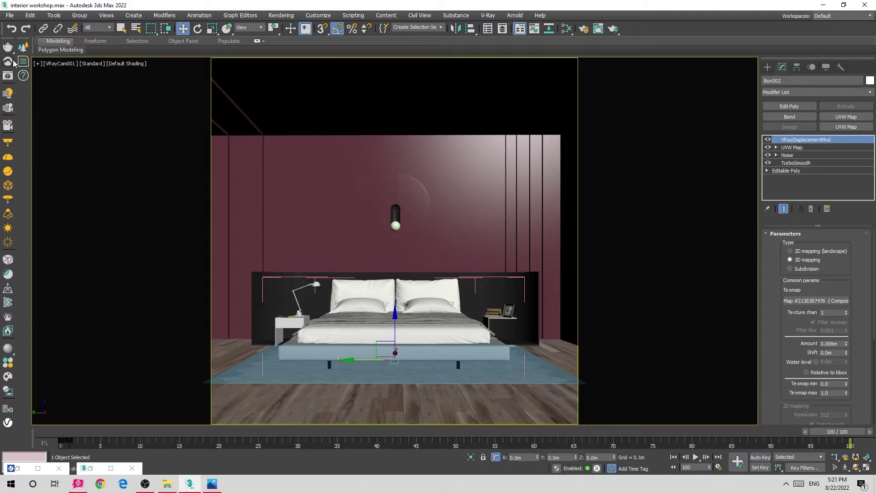
left_click(18, 468)
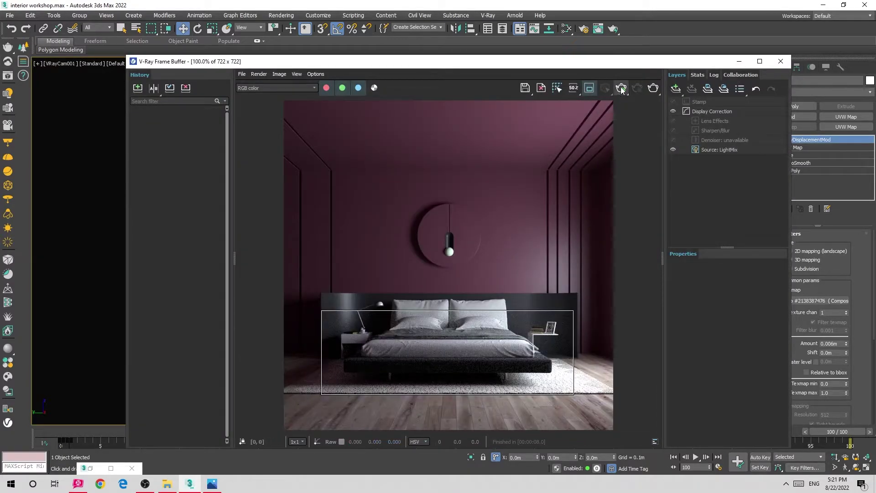
left_click(592, 90)
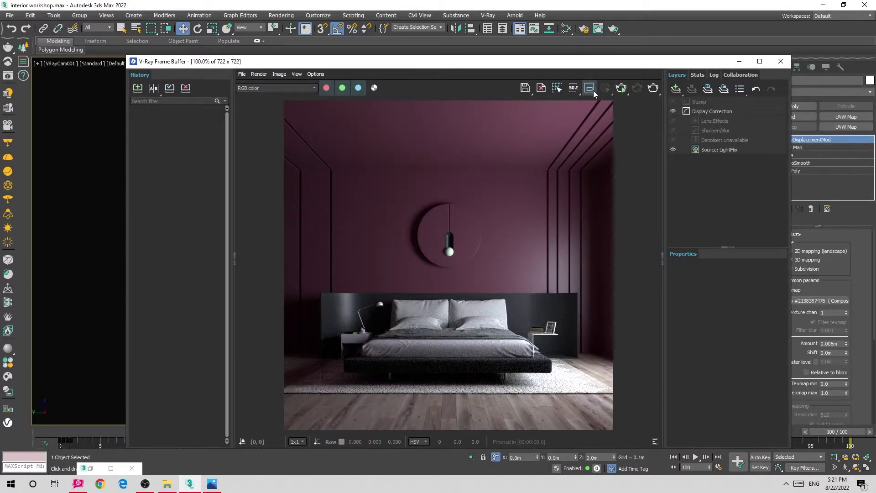
left_click(625, 91)
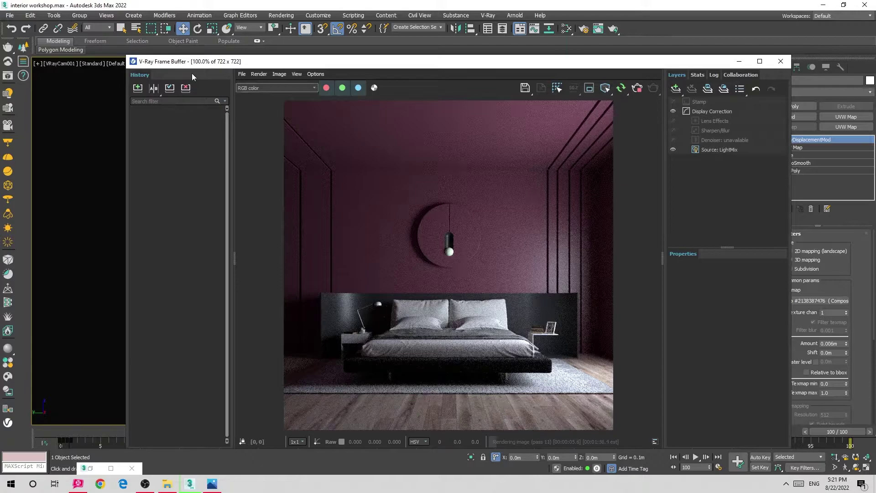
Check the new render, minimize the frame buffer and select the rug object.
left_click_drag(396, 62, 355, 45)
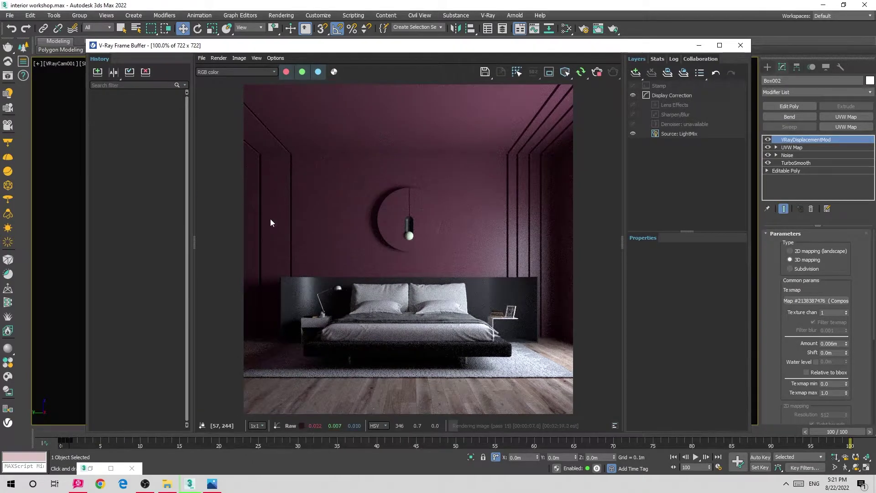
scroll(425, 335, "up", 2)
scroll(371, 336, "down", 2)
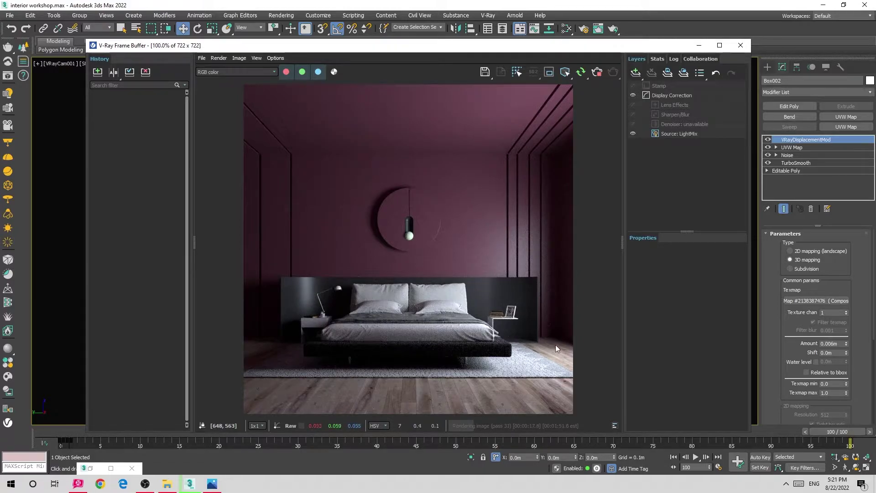
left_click(698, 45)
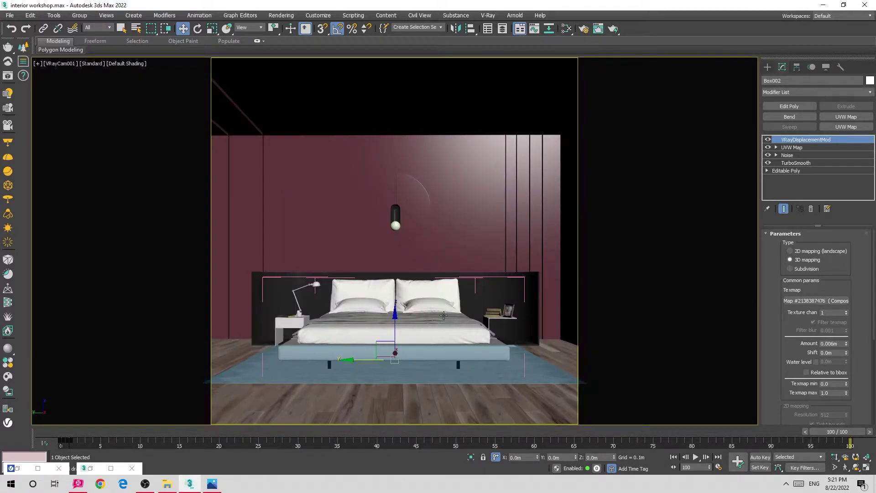
left_click(442, 349)
Edit the Advanced Gamma RGB value of the second Color Correction map.
key("m")
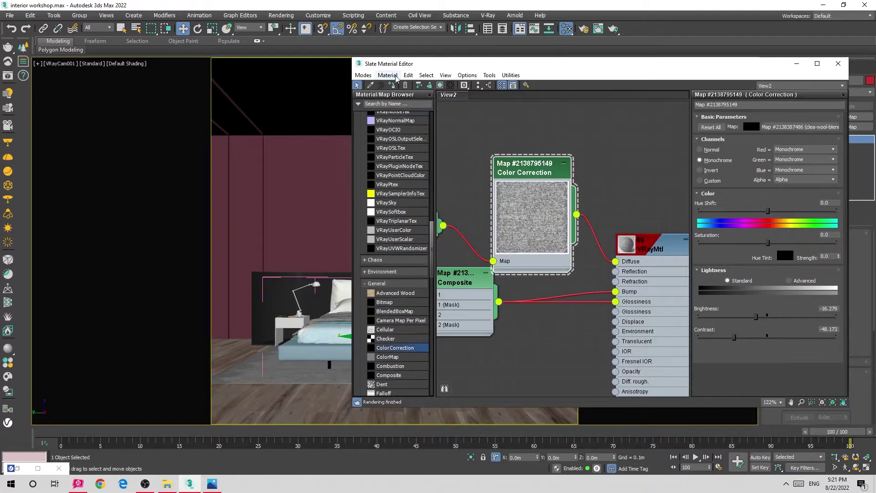
double_click(618, 226)
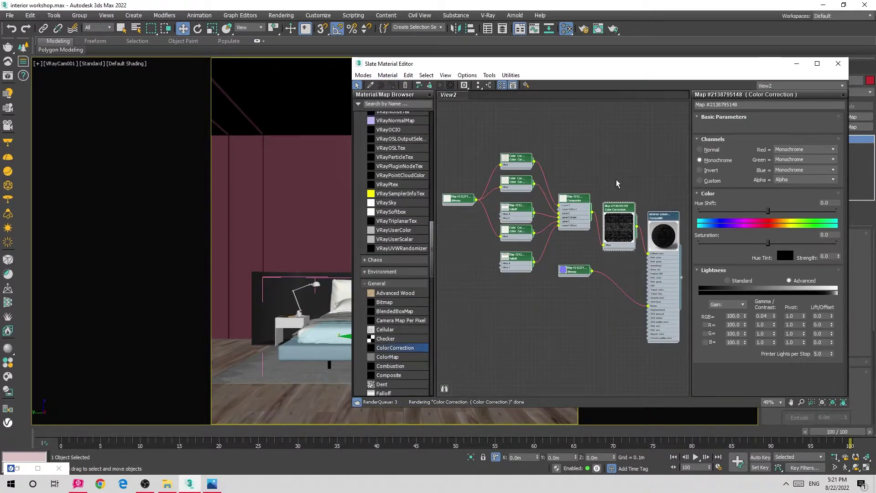
double_click(762, 315)
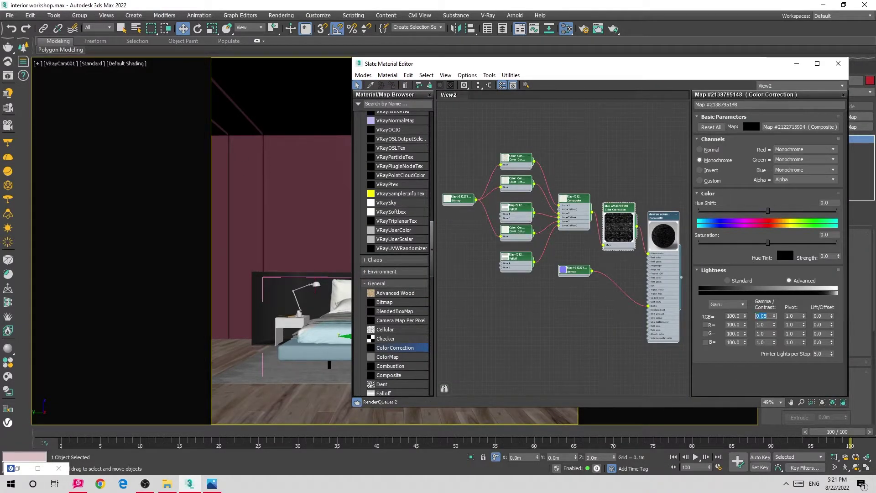
left_click(838, 63)
Inspect the room's plane light VRayLight001 from a perspective view outside the room.
left_click(489, 303)
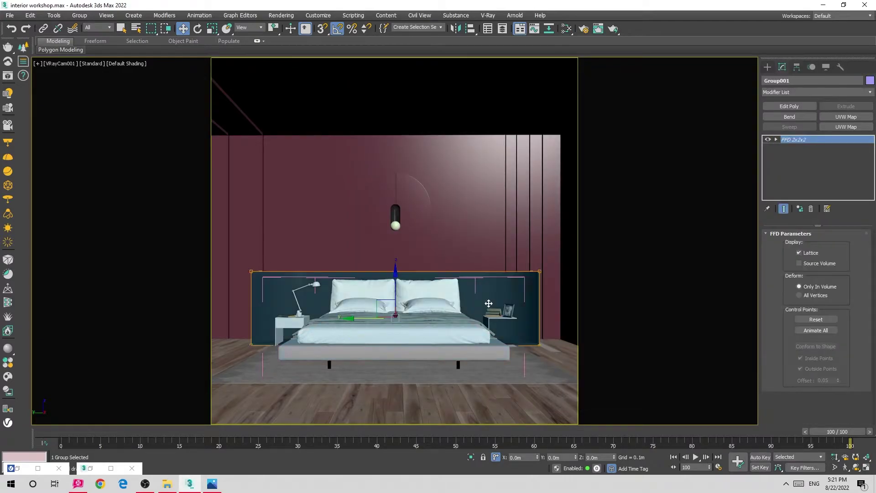
key("p")
mouse_move(488, 301)
middle_mouse_down("alt")
mouse_move(417, 290)
mouse_move(403, 274)
mouse_move(592, 290)
middle_mouse_up("alt")
scroll(428, 264, "down", 5)
left_click(592, 290)
left_click(456, 249)
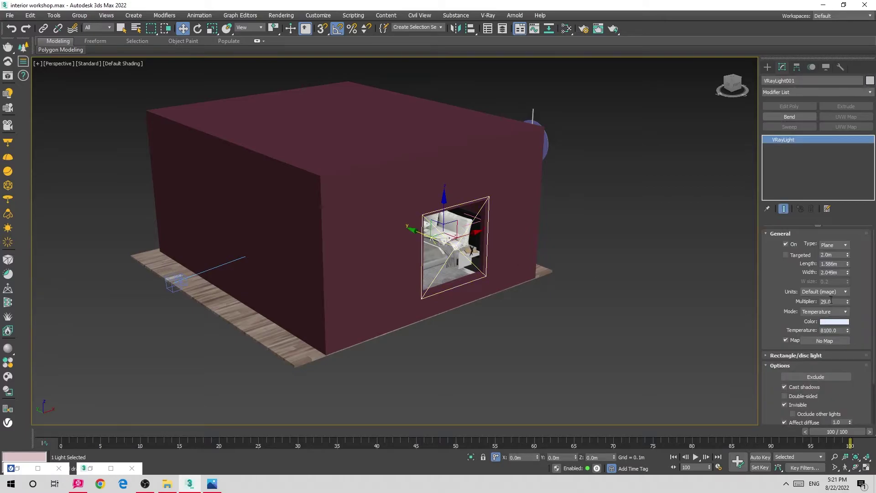
left_click(728, 308)
Return to the camera view and show the last render in the V-Ray frame buffer.
key("c")
key("shift+f")
left_click(598, 28)
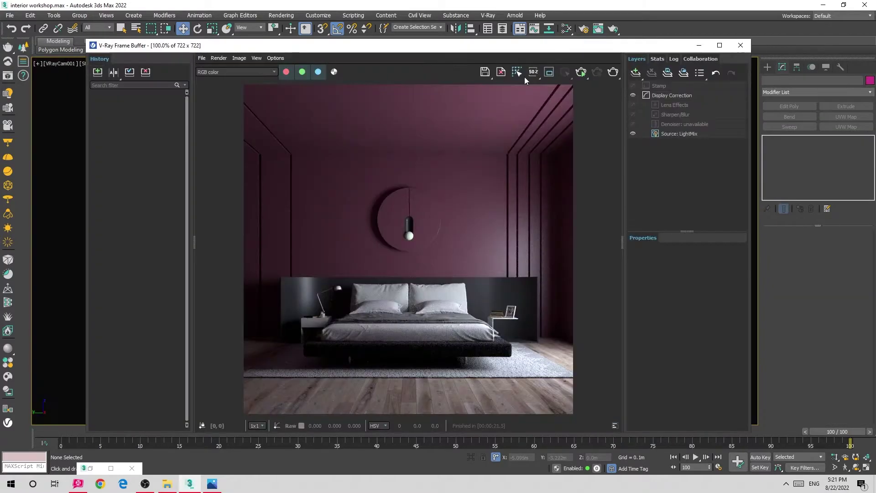
Run a fresh interactive render, abort it at 17.2 seconds, and bring up the reference photo.
left_click(578, 75)
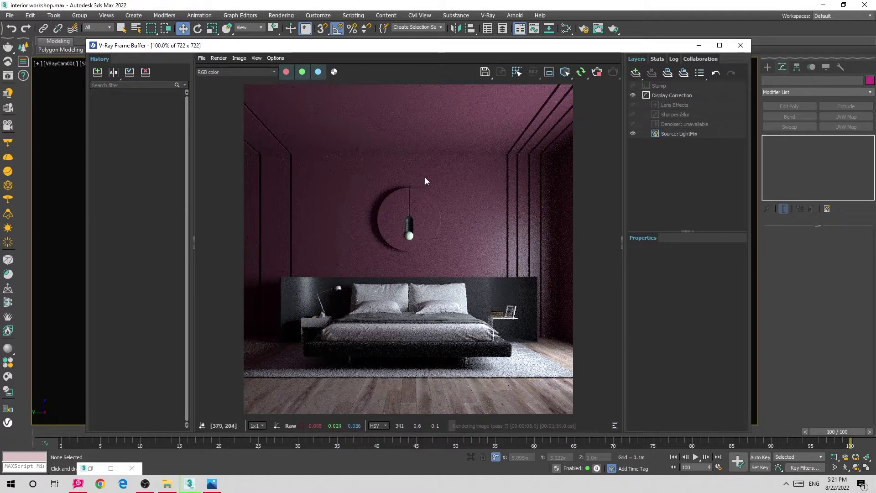
left_click(599, 75)
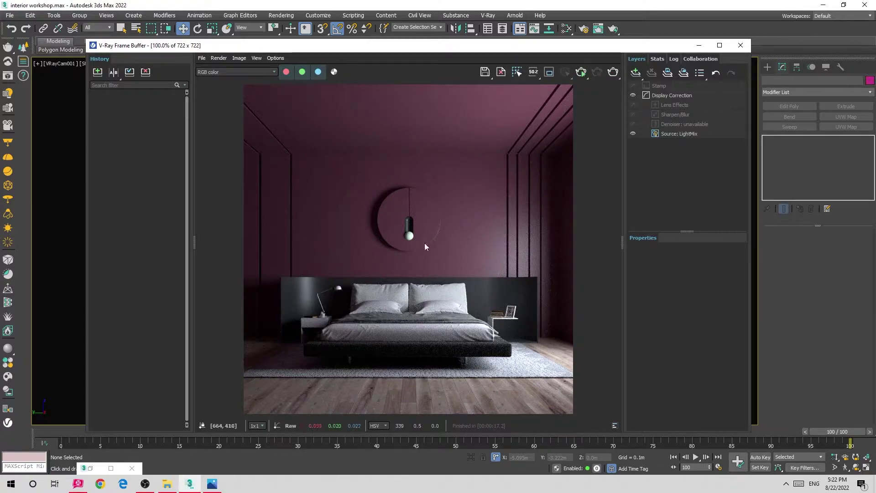
left_click(213, 485)
Zoom in and out on the reference photo's wall lamp and plum walls, then minimize Photos.
scroll(267, 251, "down", 5)
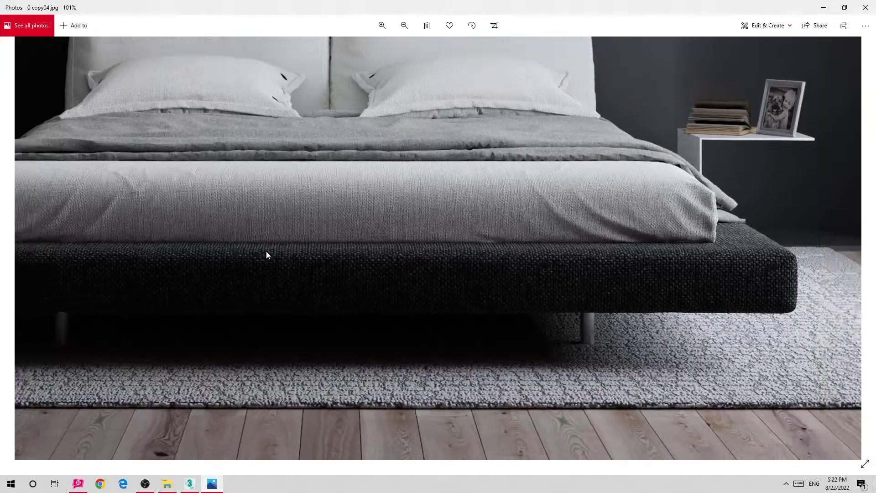
scroll(471, 230, "up", 3)
scroll(540, 211, "up", 2)
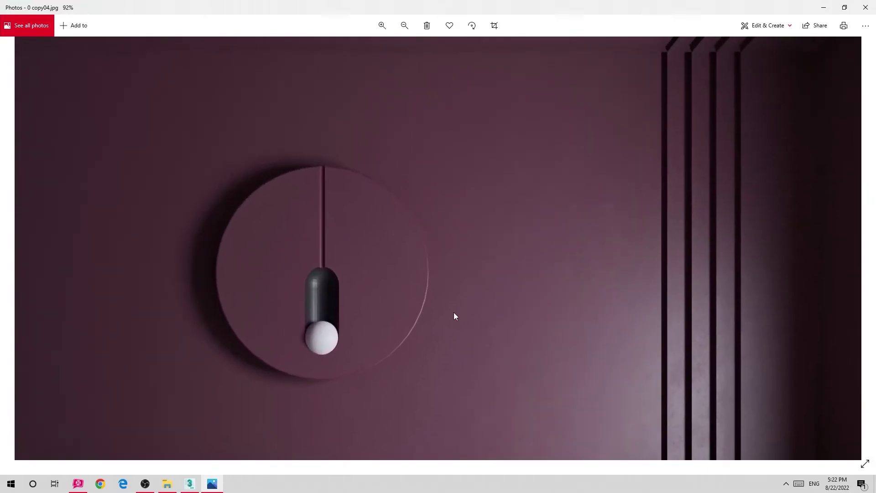
scroll(425, 250, "down", 3)
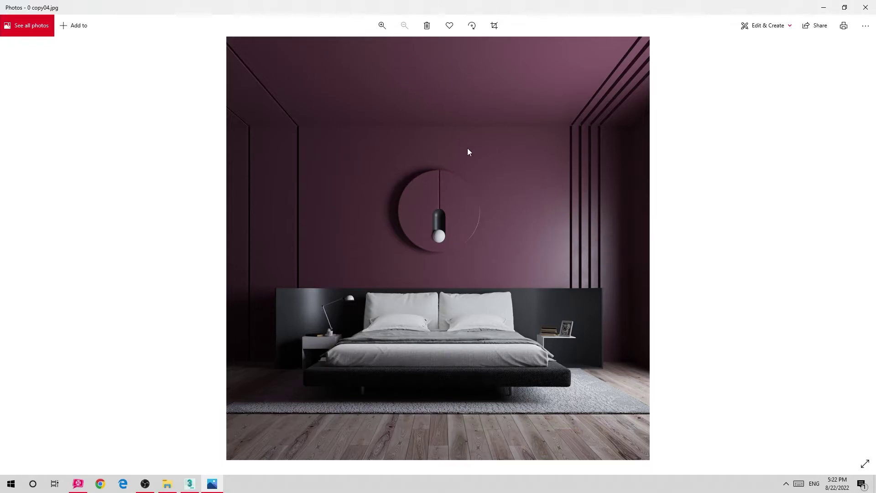
scroll(496, 187, "up", 2)
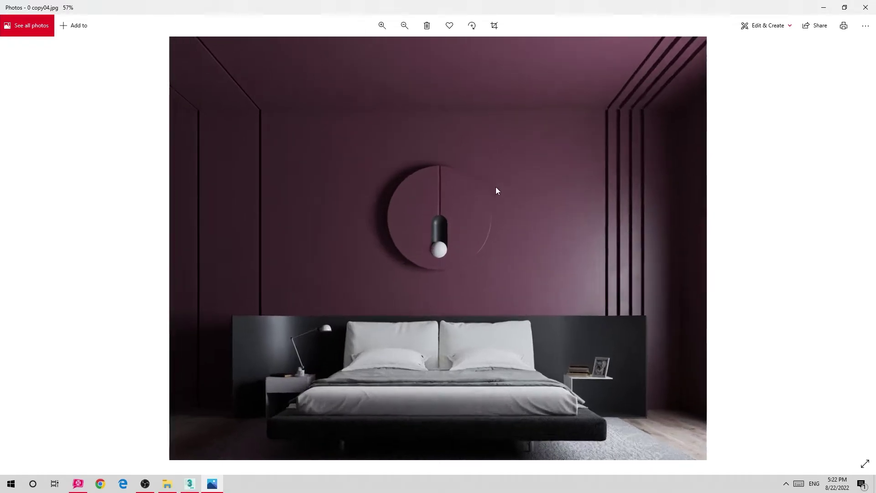
scroll(451, 177, "down", 2)
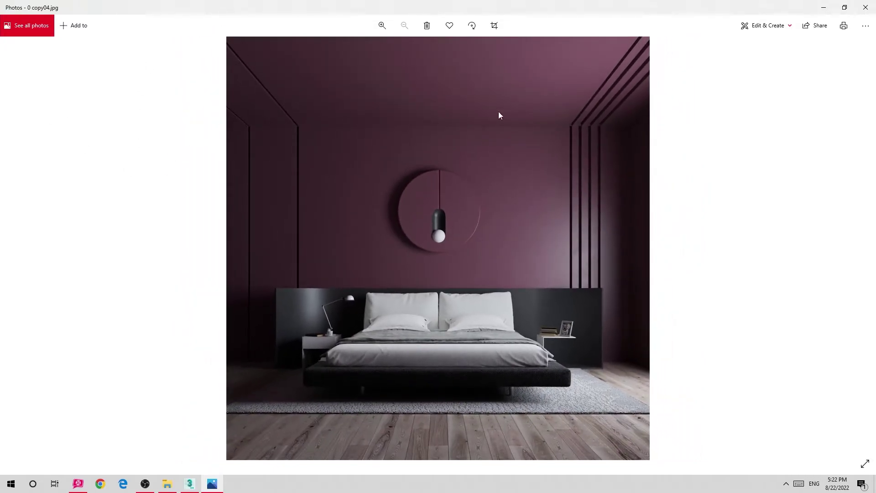
scroll(518, 231, "up", 2)
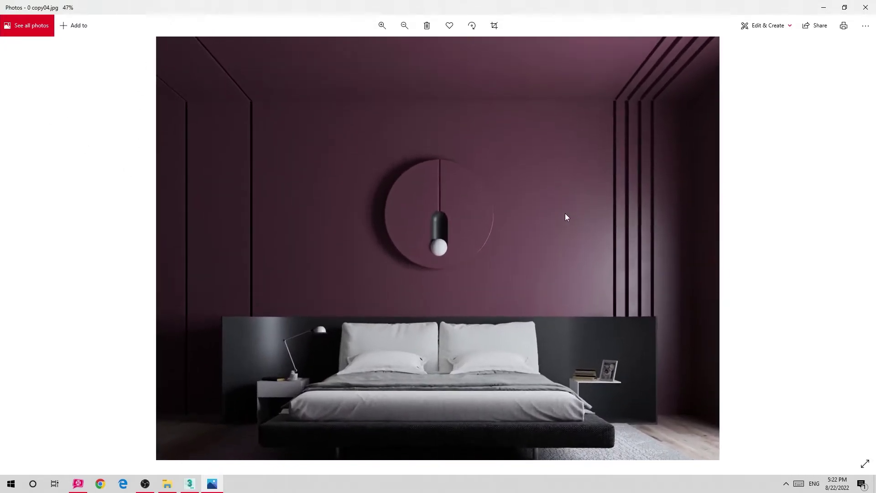
scroll(494, 262, "down", 1)
scroll(672, 272, "up", 1)
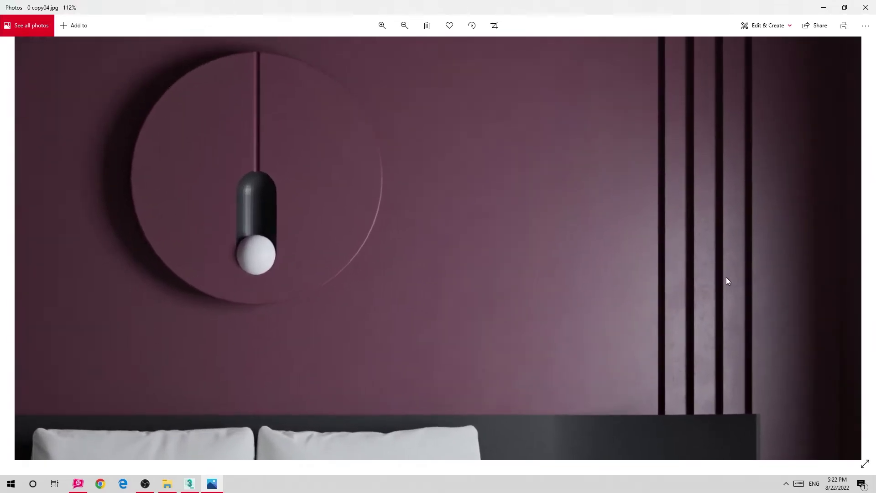
scroll(727, 280, "up", 1)
scroll(643, 236, "down", 2)
scroll(612, 157, "down", 1)
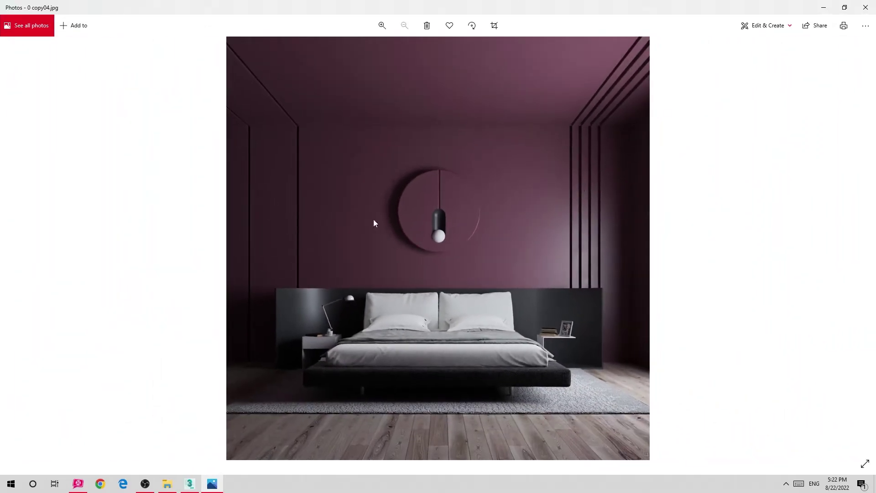
left_click(823, 8)
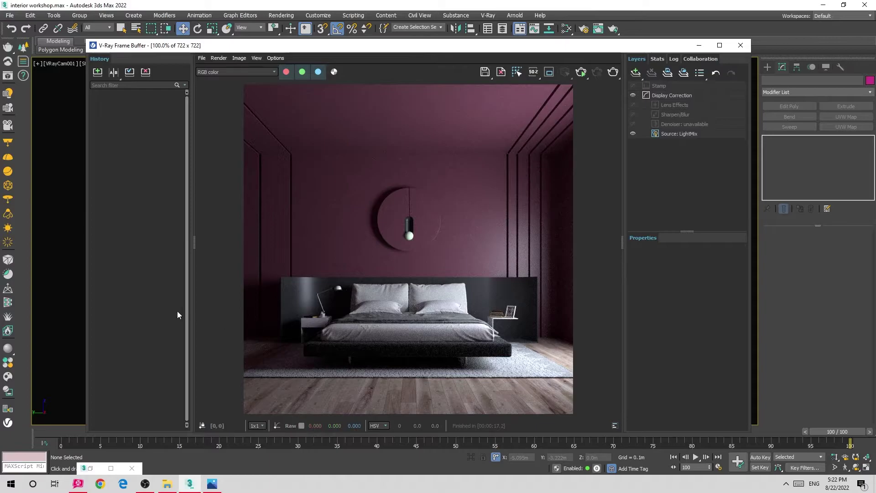
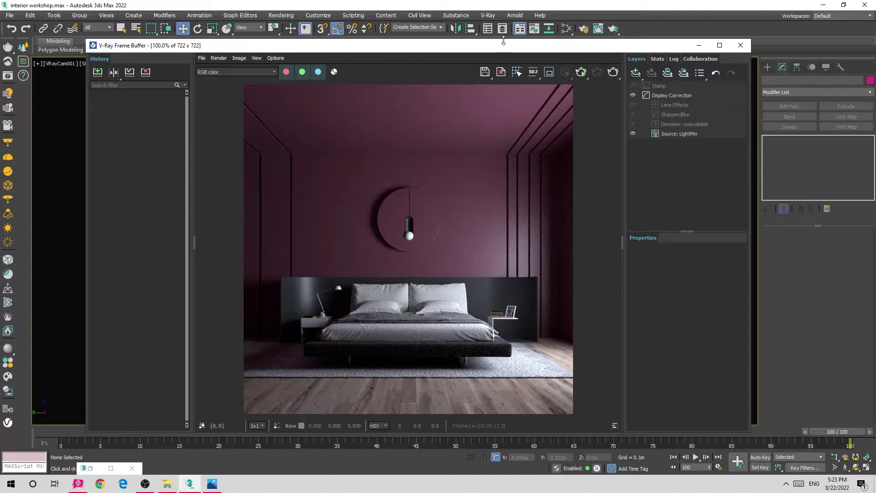
Open the Slate Material Editor, clear the windows aside and select the purple wall.
left_click(566, 29)
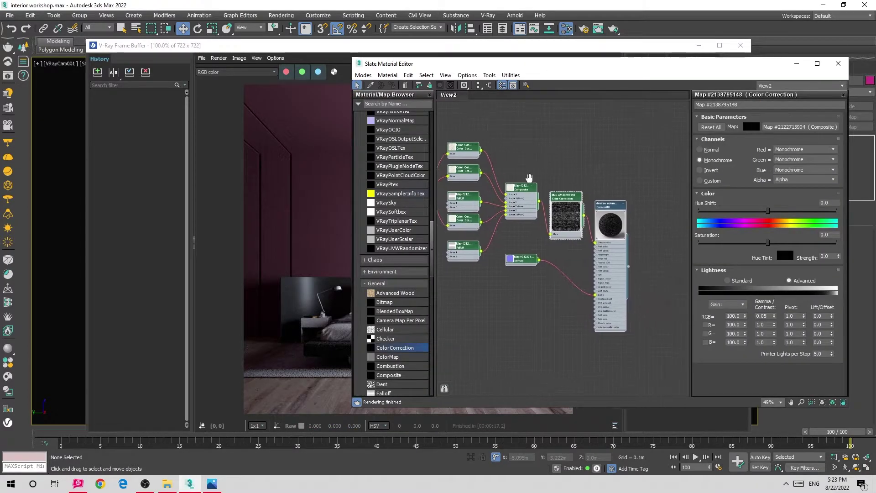
scroll(496, 162, "down", 2)
scroll(496, 162, "down", 2)
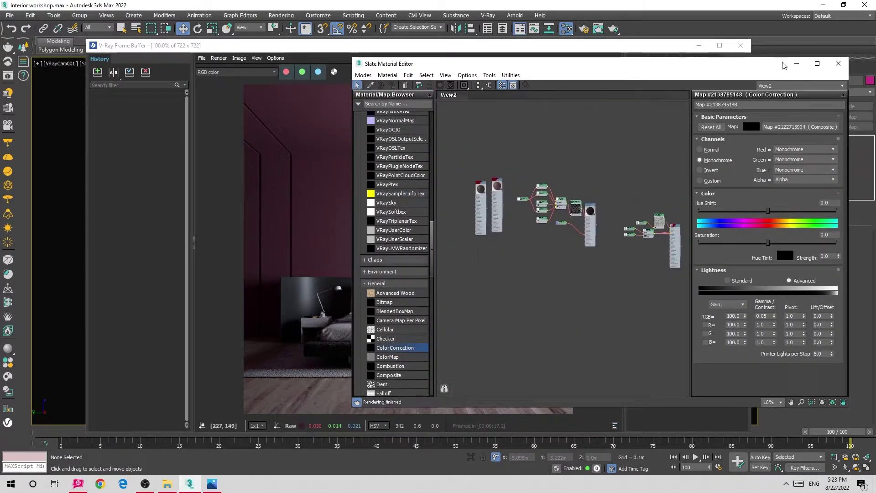
left_click(795, 64)
left_click(699, 45)
left_click(428, 182)
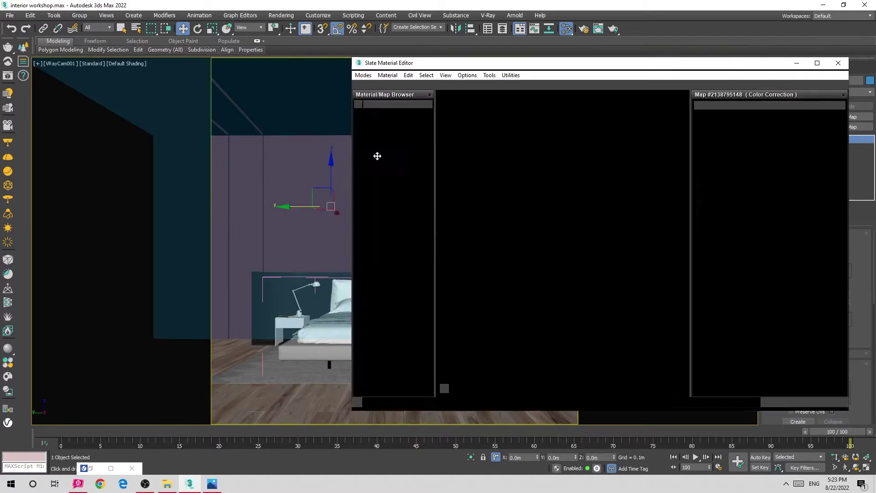
Load the wall's VRayMtl with Get from Selected and display its basic parameters.
key("m")
left_click(388, 75)
left_click(402, 96)
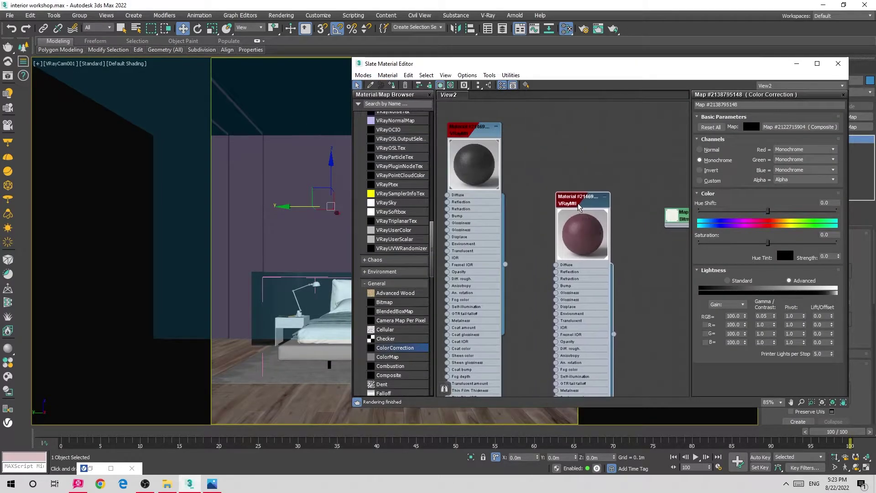
left_click_drag(483, 174, 534, 319)
scroll(515, 273, "up", 3)
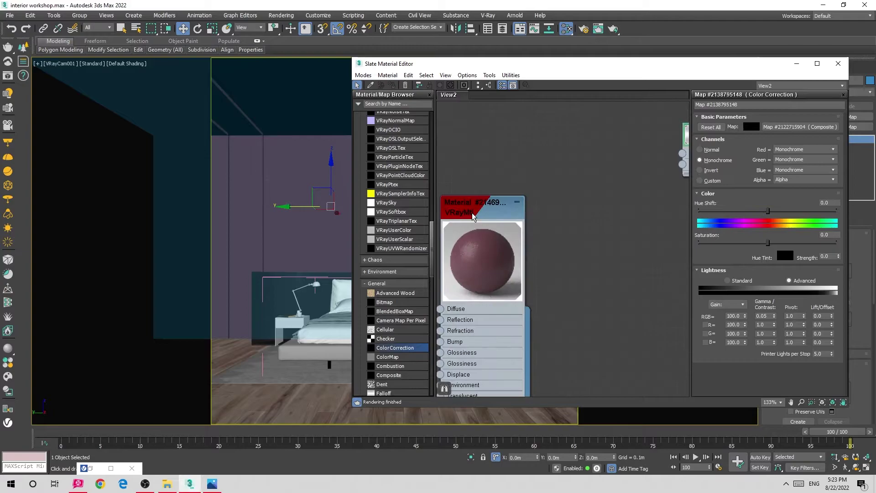
double_click(486, 256)
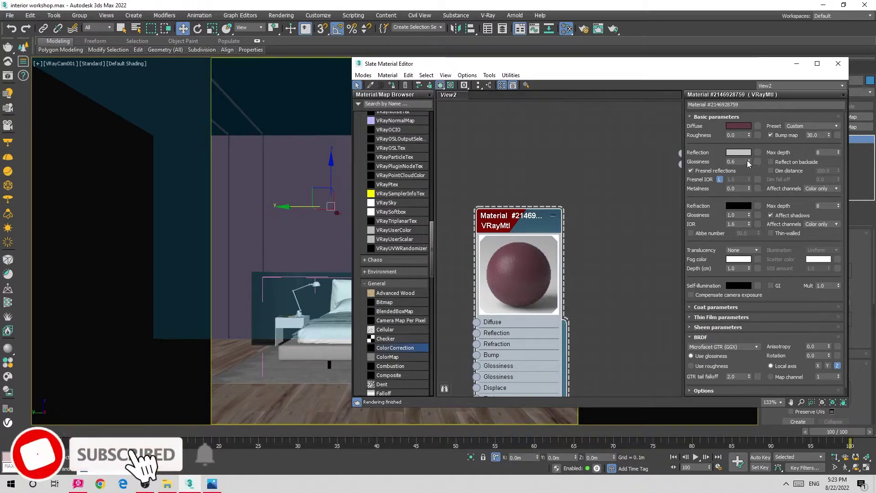
Try reflection glossiness 0.4, then 0, and re-render the bedroom to compare.
left_click_drag(750, 163, 751, 171)
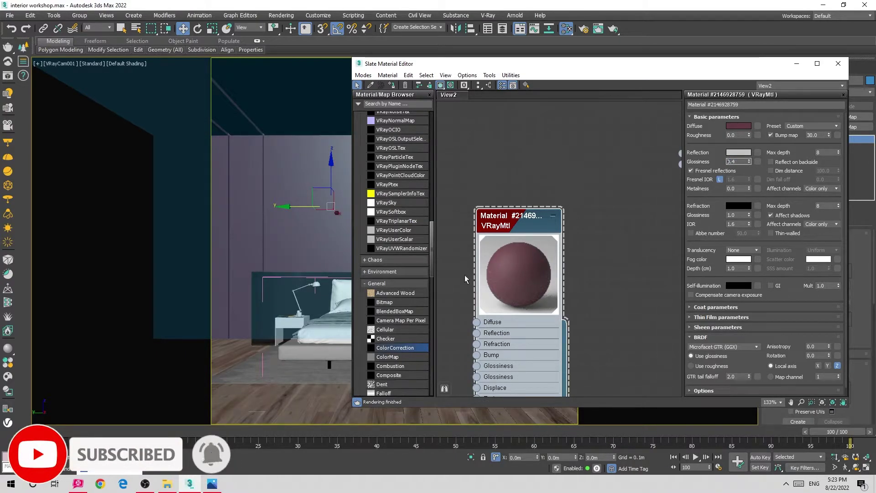
right_click(748, 162)
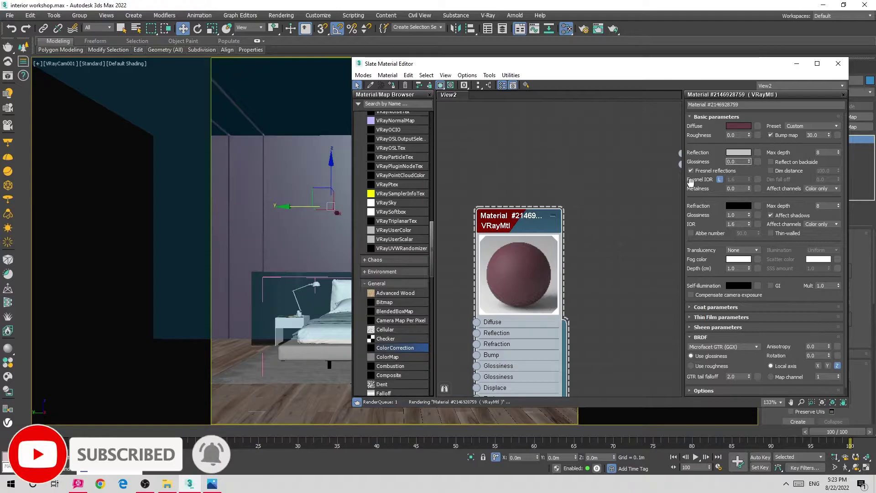
left_click(7, 76)
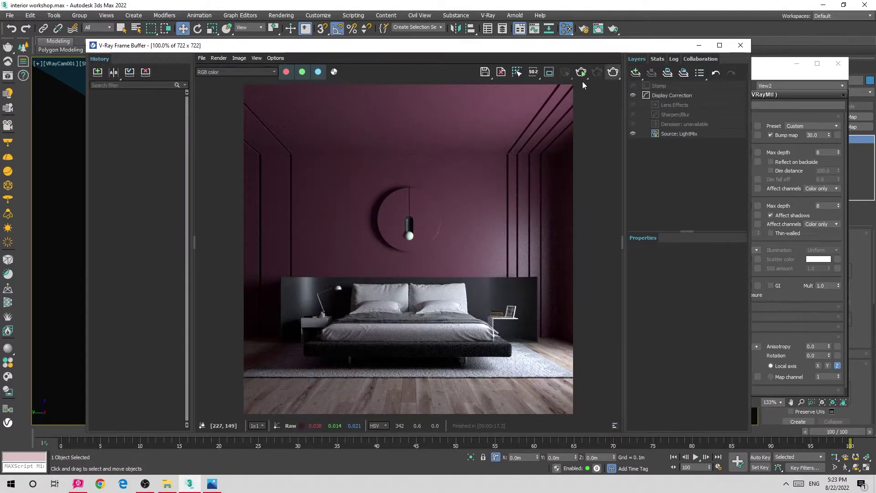
left_click(581, 77)
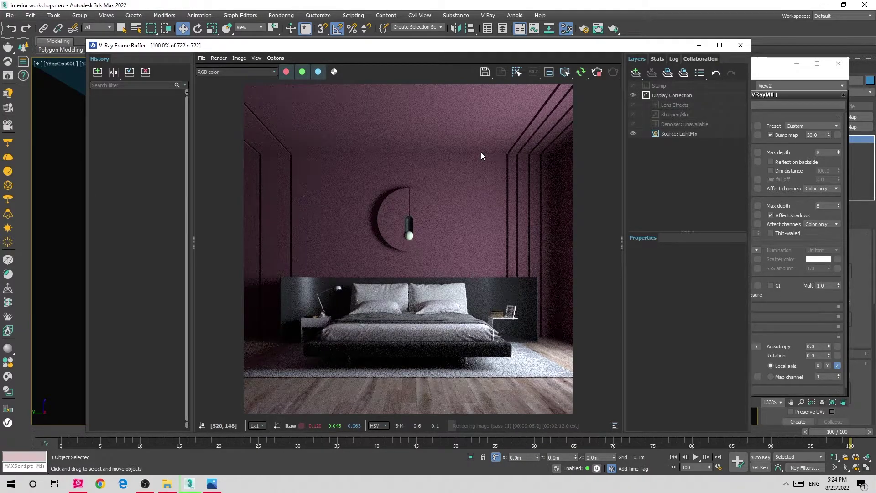
left_click_drag(479, 46, 348, 48)
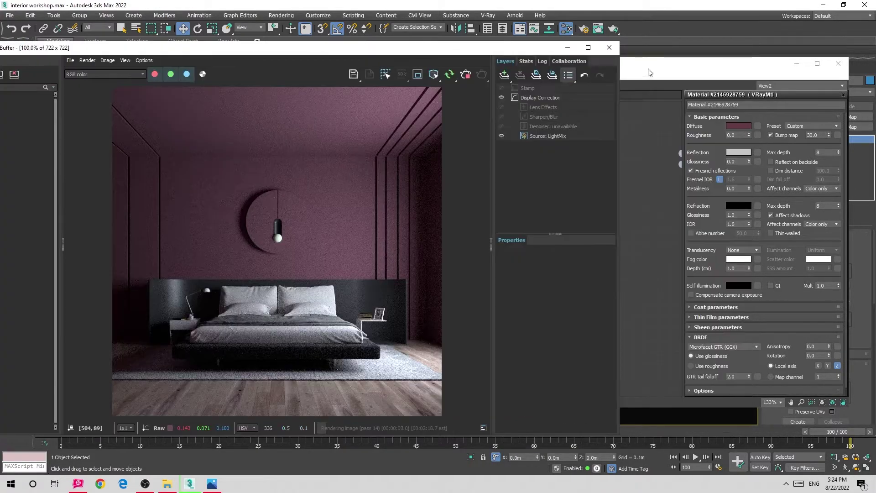
Set reflection glossiness to 0.7 and watch the render update.
left_click(671, 71)
left_click_drag(671, 71, 688, 73)
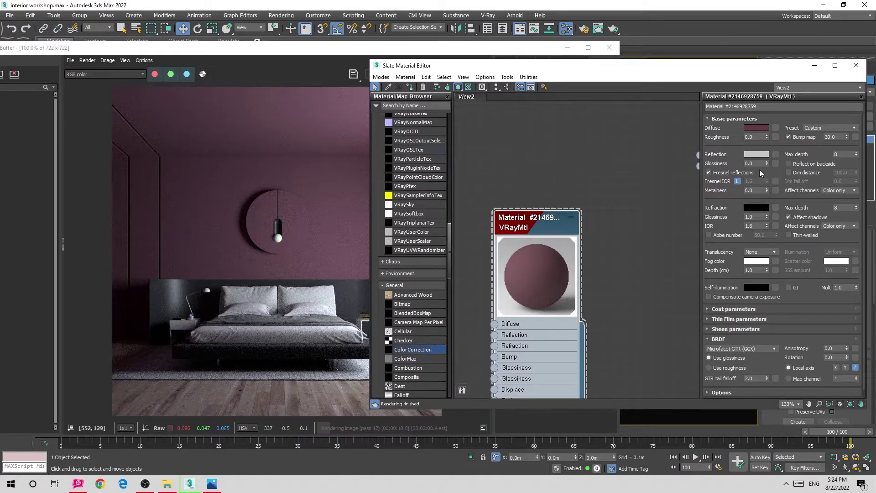
type("0.7")
key("Return")
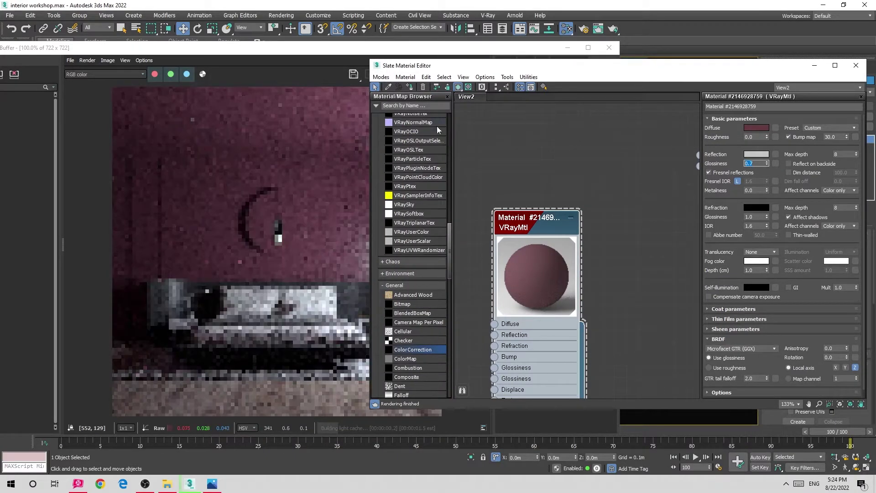
left_click(280, 235)
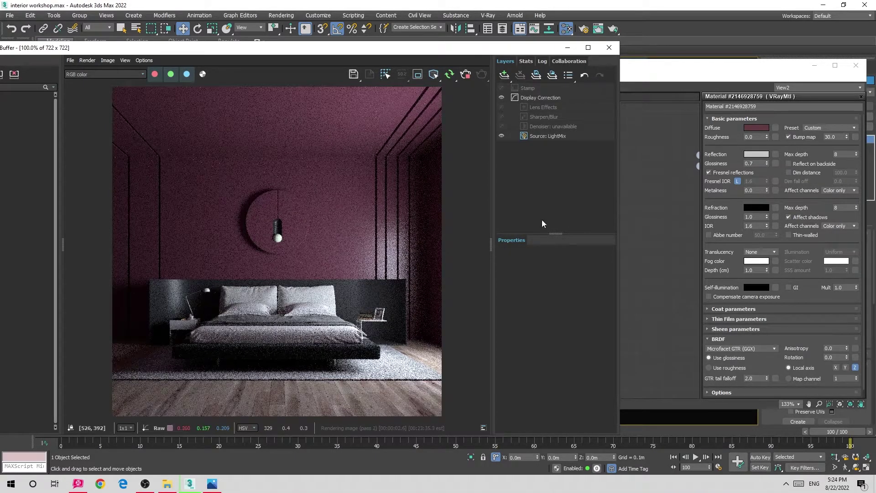
Settle on reflection glossiness 0.6 and check the re-rendered wall.
double_click(754, 163)
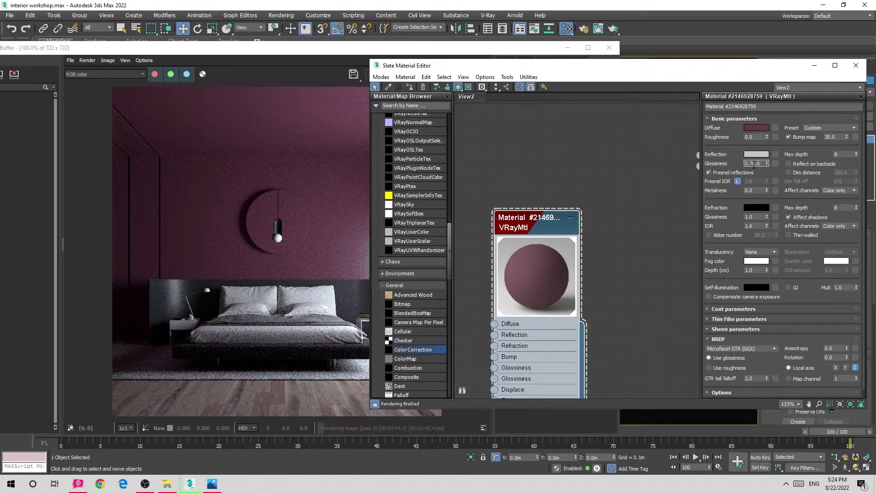
type("0.6")
key("Return")
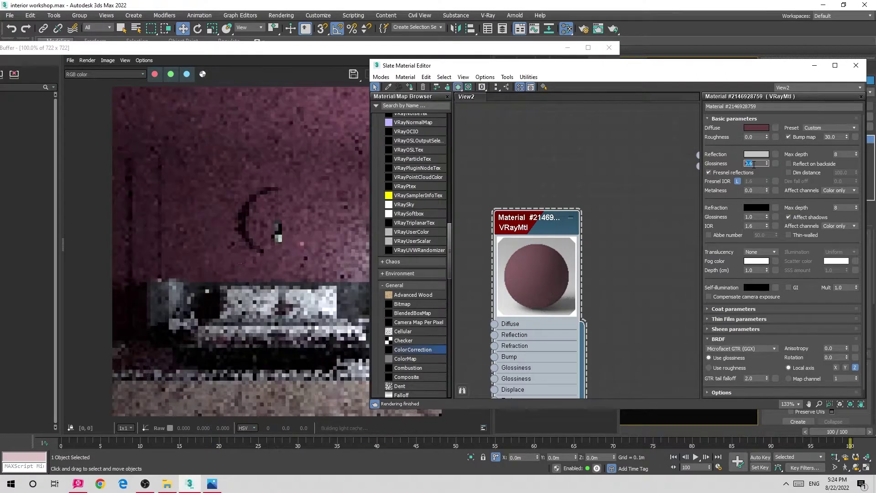
left_click(363, 210)
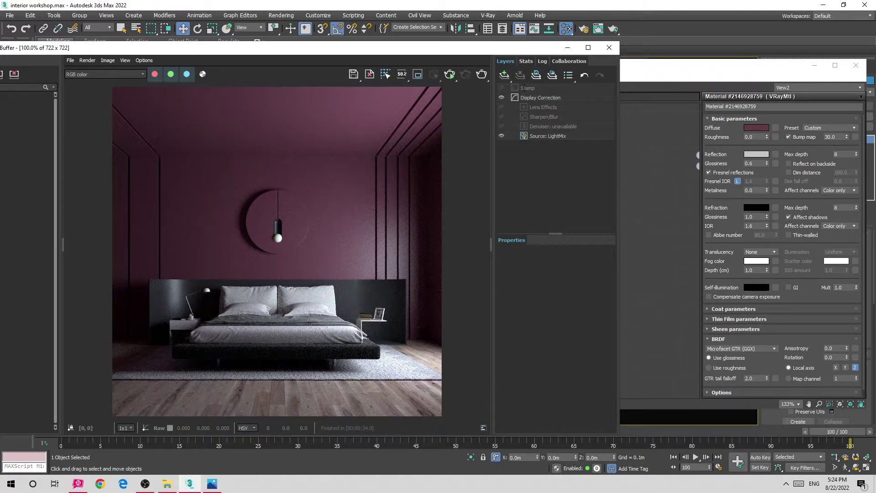
left_click_drag(481, 48, 449, 46)
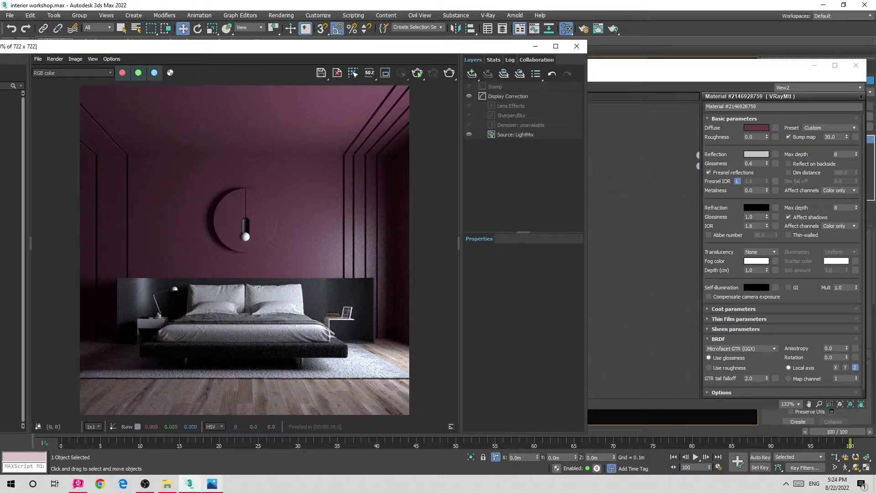
Open the interior workshop project folder in File Explorer.
left_click(212, 483)
left_click(213, 481)
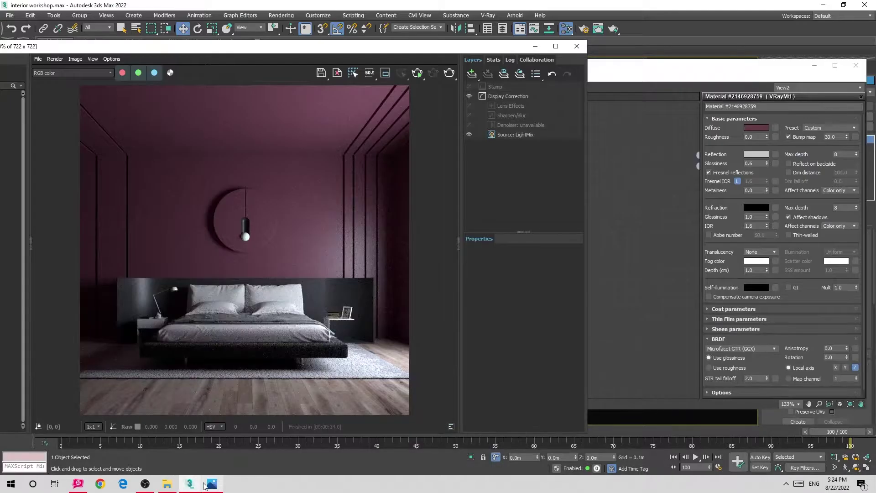
left_click(167, 483)
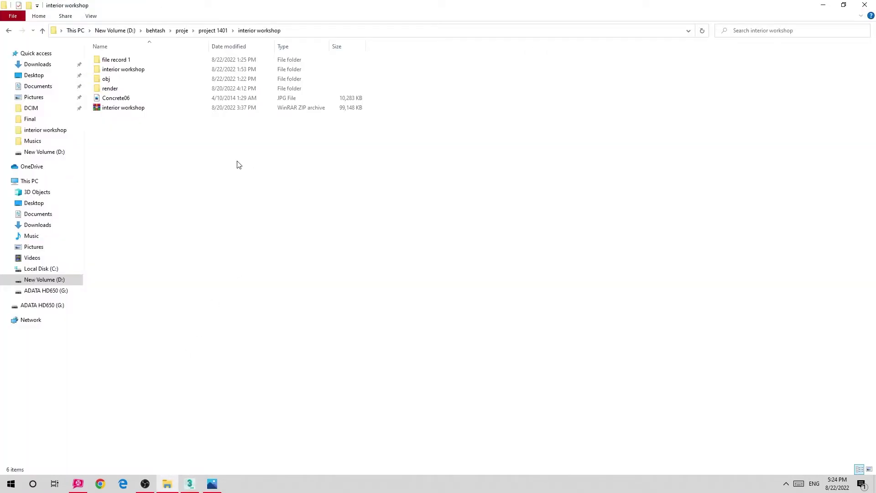
double_click(114, 98)
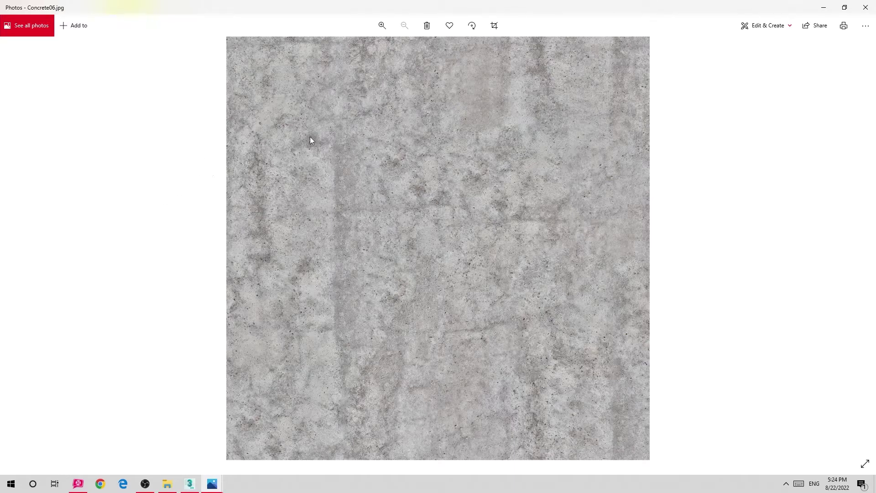
Drag Concrete06.jpg into the Slate Material Editor as a Bitmap node.
left_click(865, 7)
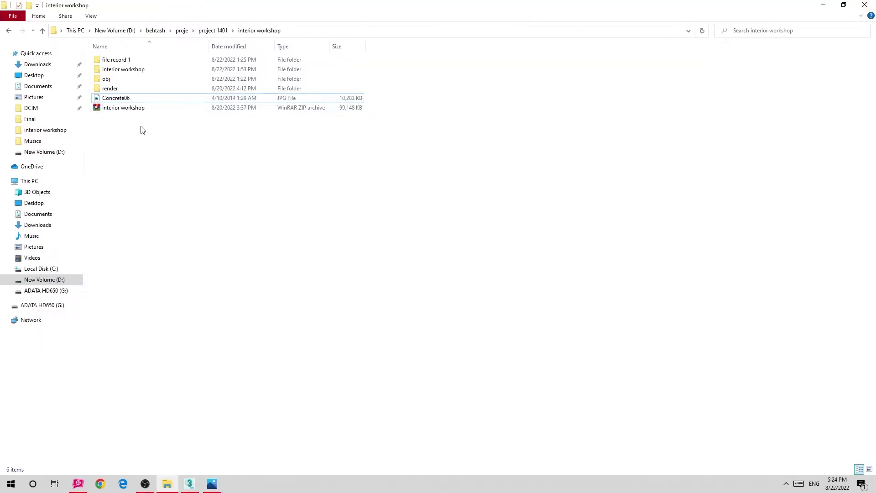
mouse_move(115, 98)
left_mouse_down()
mouse_move(112, 125)
mouse_move(619, 235)
mouse_move(593, 235)
left_mouse_up()
scroll(360, 165, "down", 2)
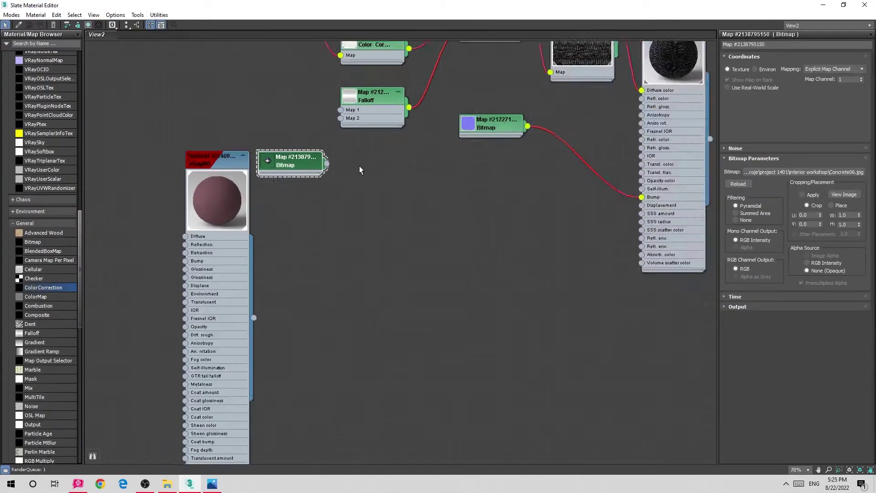
scroll(290, 173, "down", 2)
scroll(219, 191, "up", 2)
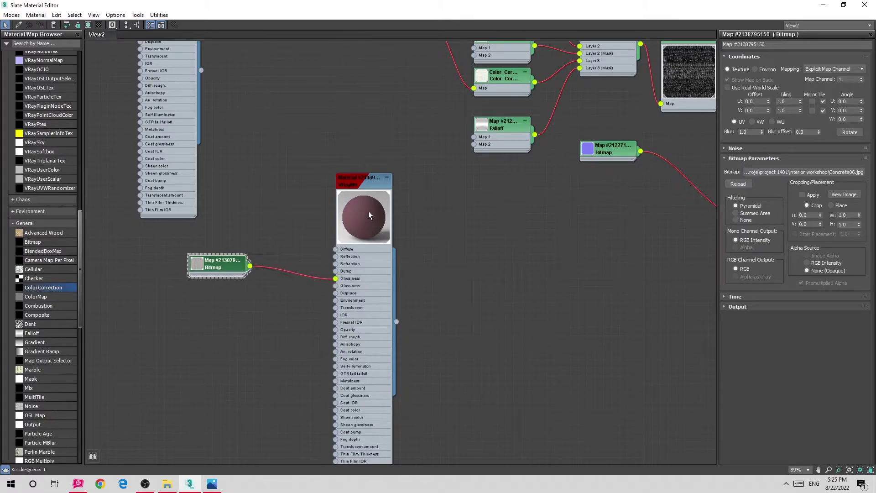
Wire the Concrete06 bitmap into the wall VRayMtl's Reflection Glossiness slot.
double_click(346, 186)
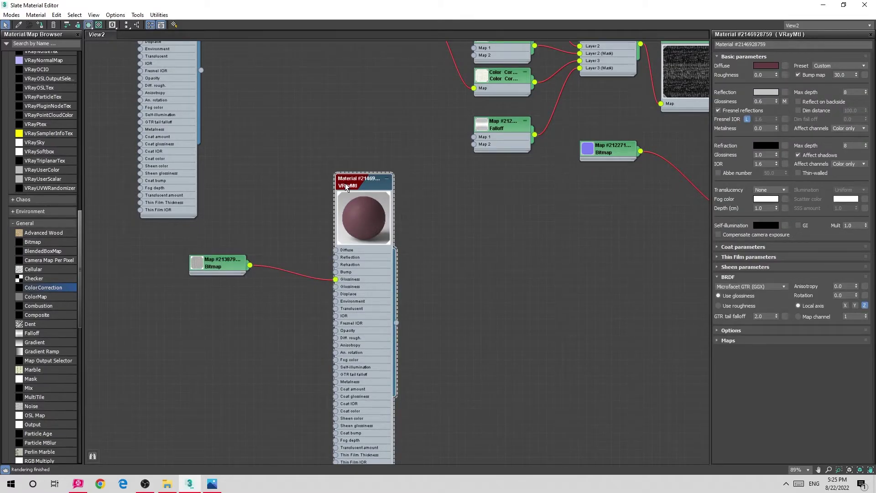
left_click_drag(196, 263, 196, 279)
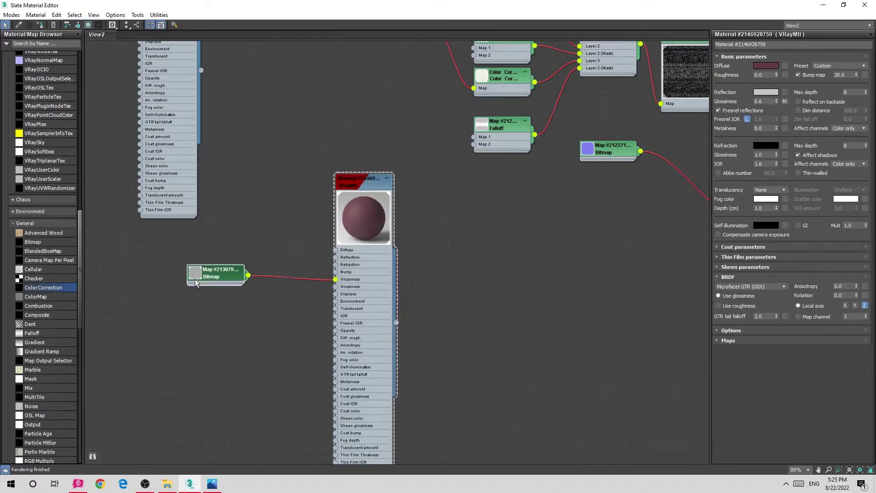
left_click(348, 182)
double_click(347, 212)
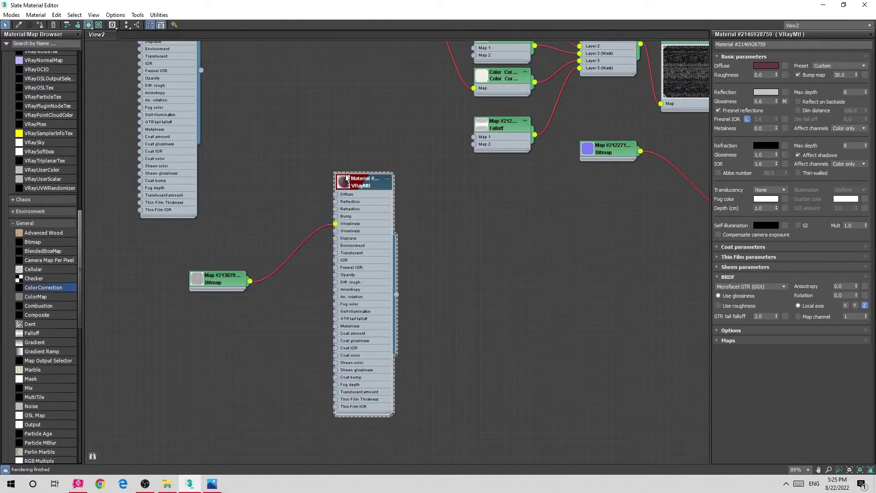
double_click(345, 187)
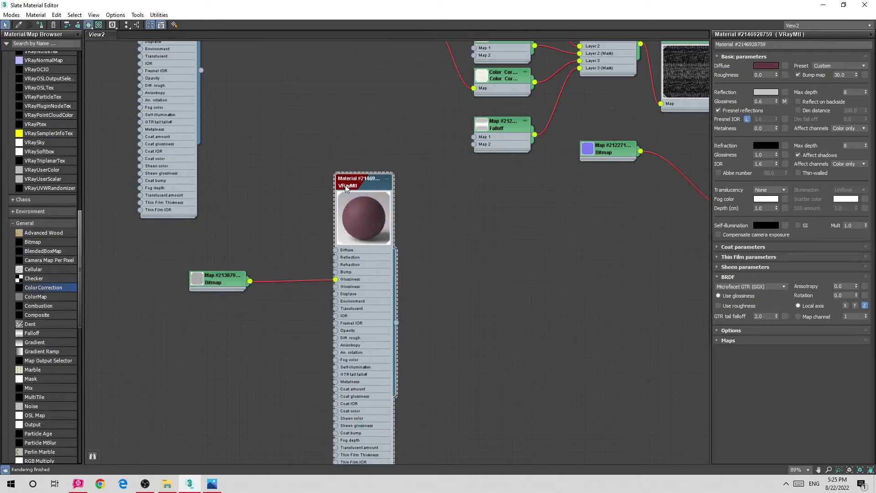
left_click(823, 5)
Test-render the concrete glossiness map, stop it, and reopen the Slate Material Editor.
left_click(426, 74)
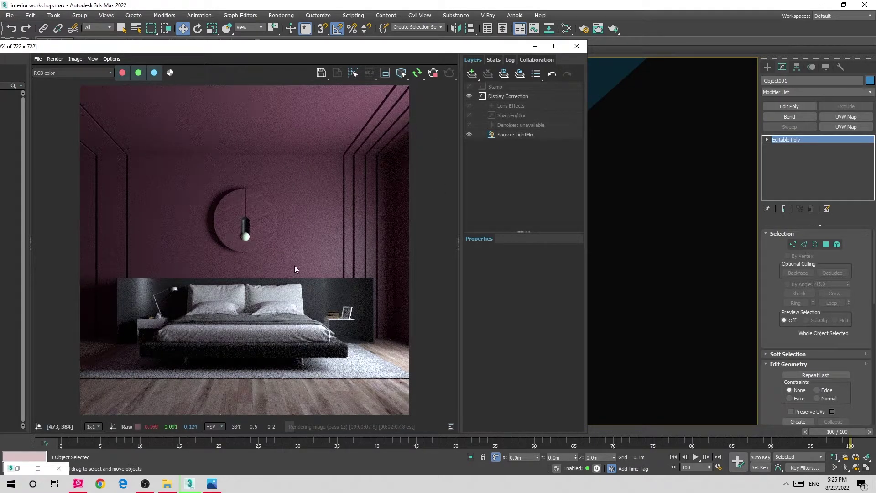
scroll(359, 219, "up", 2)
scroll(318, 225, "down", 2)
left_click(436, 75)
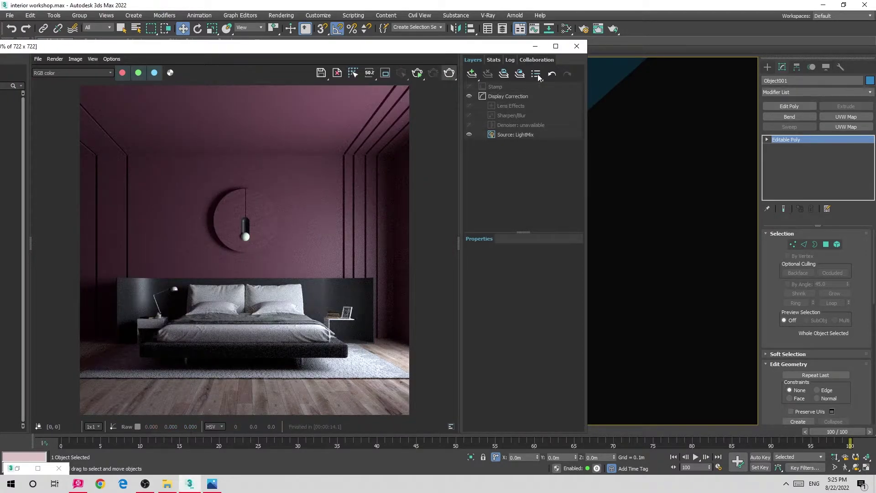
left_click(535, 46)
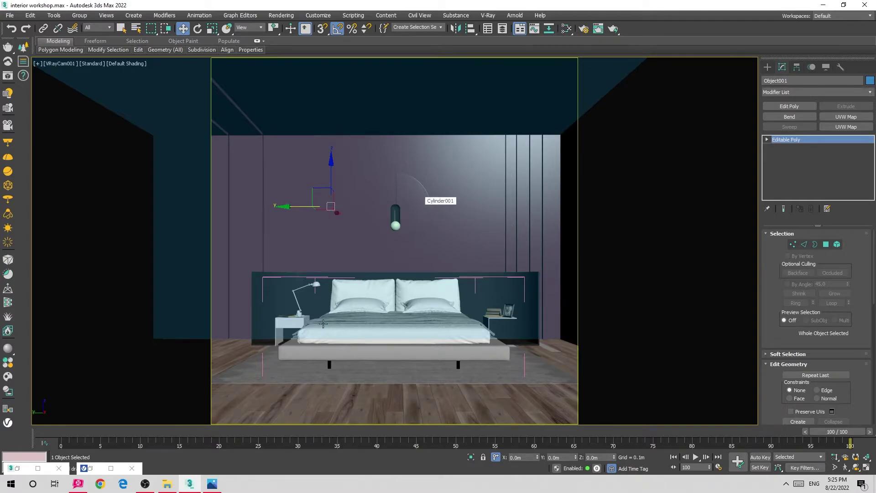
key("m")
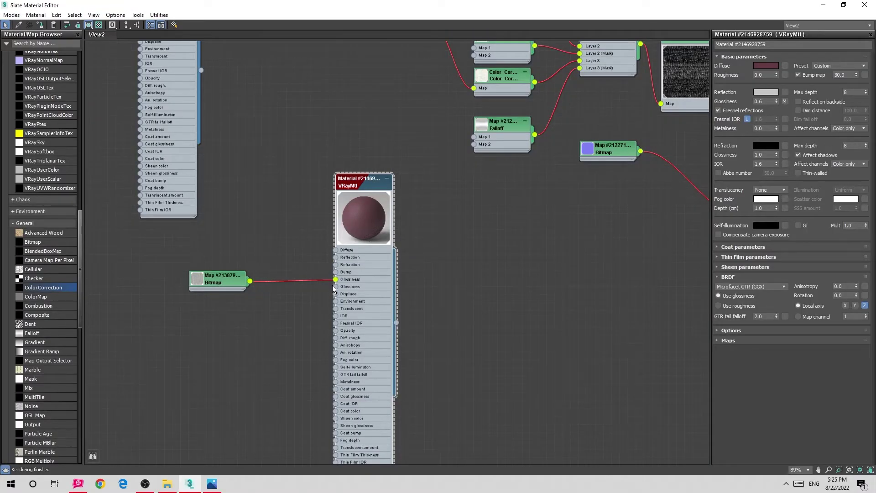
Insert a Color Correction node between the Concrete06 bitmap and the glossiness slot.
left_click(284, 279)
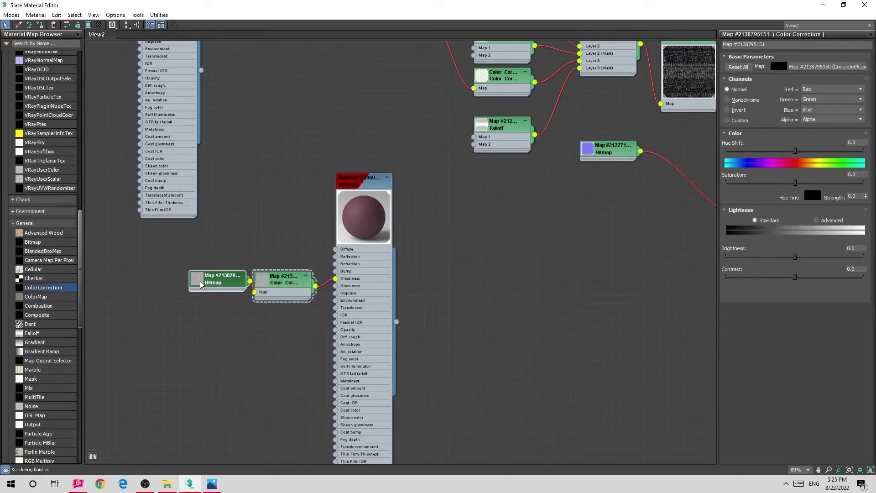
left_click_drag(200, 283, 143, 278)
double_click(139, 279)
double_click(263, 283)
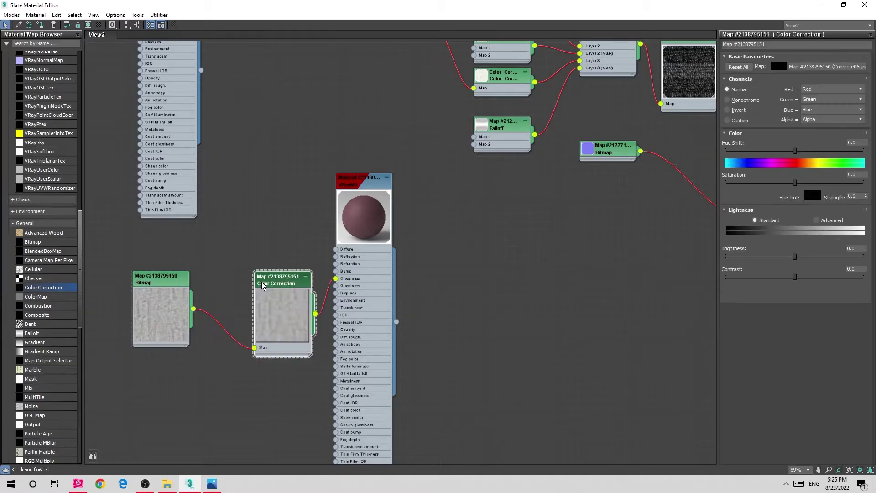
left_click_drag(263, 285, 254, 285)
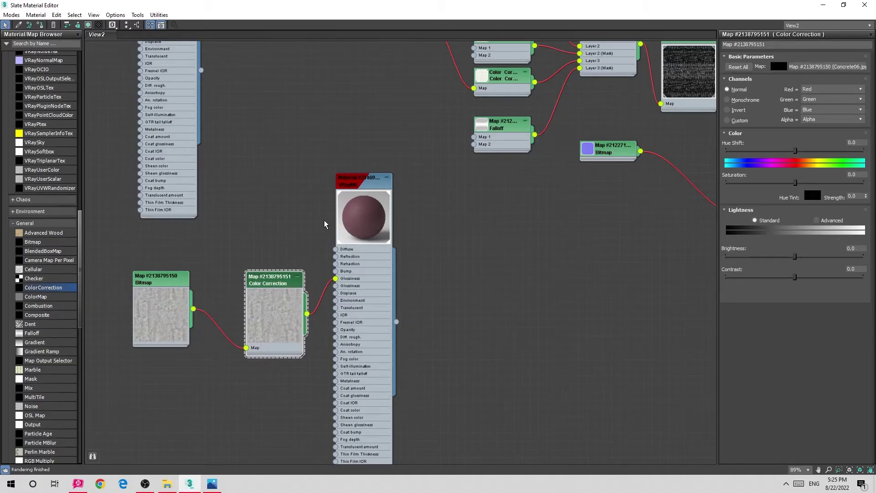
scroll(324, 224, "up", 5)
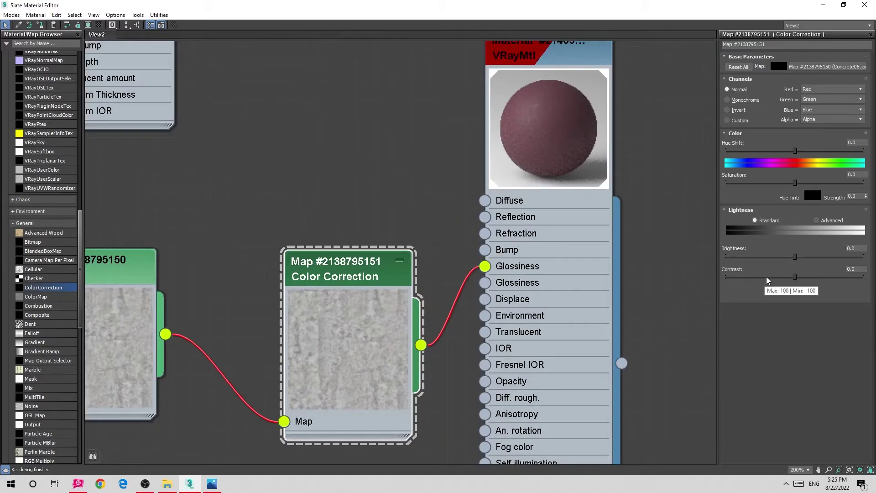
Set the Color Correction contrast to -72.757 and brightness to 13.621.
left_click_drag(771, 277, 745, 280)
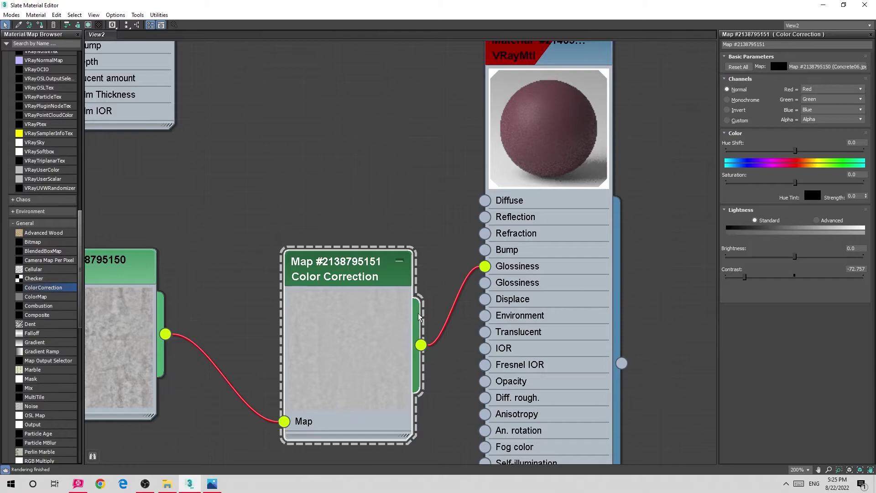
left_click_drag(323, 261, 305, 225)
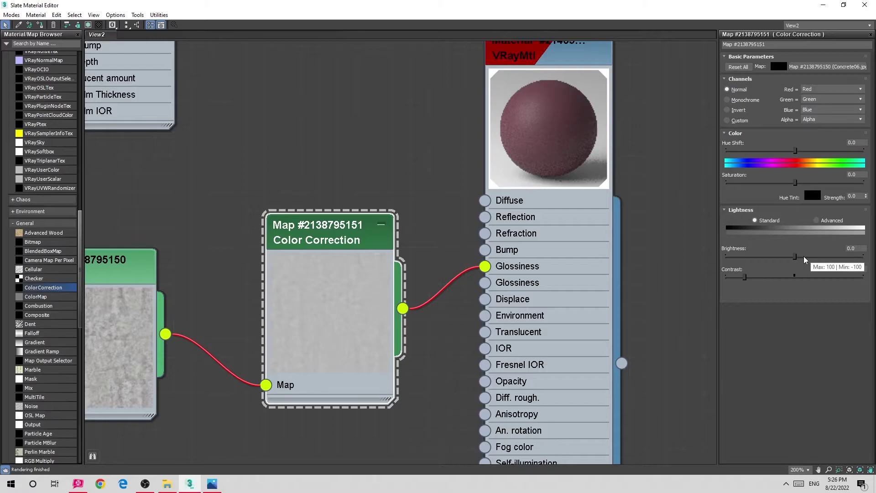
left_click_drag(795, 256, 805, 258)
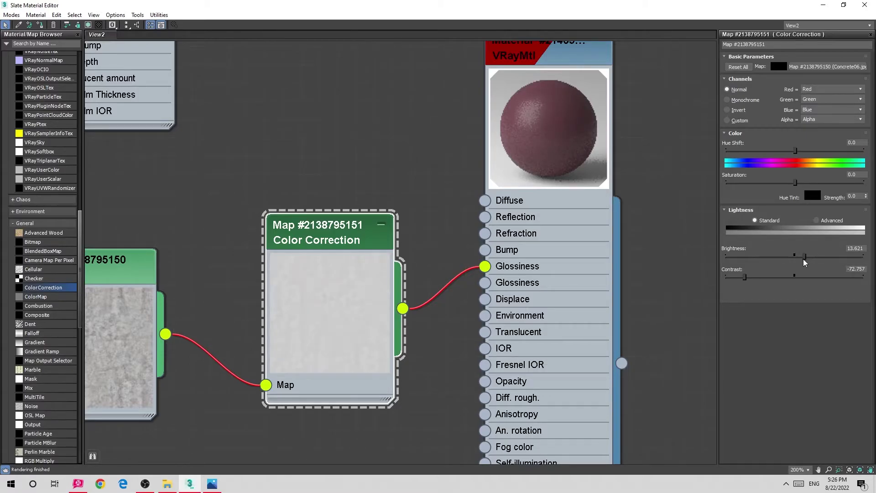
left_click(823, 8)
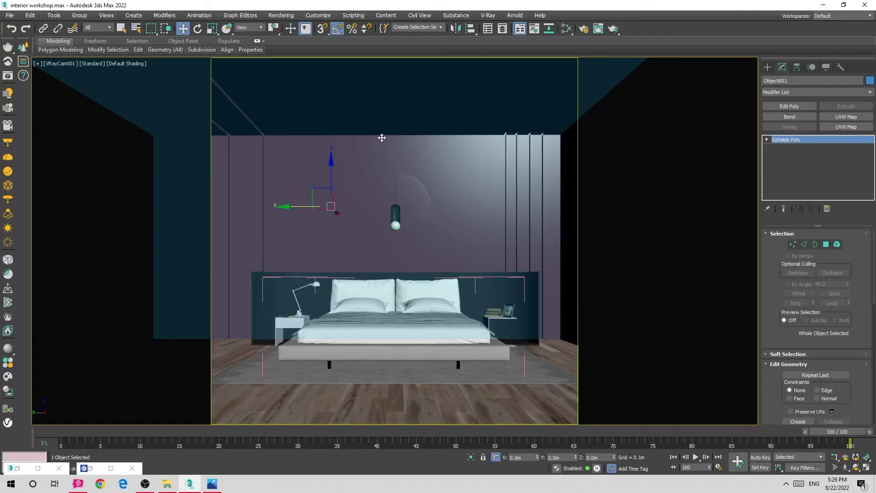
Run a brief stopped test render of the colour-corrected wall, then bring up Render Setup.
left_click(4, 79)
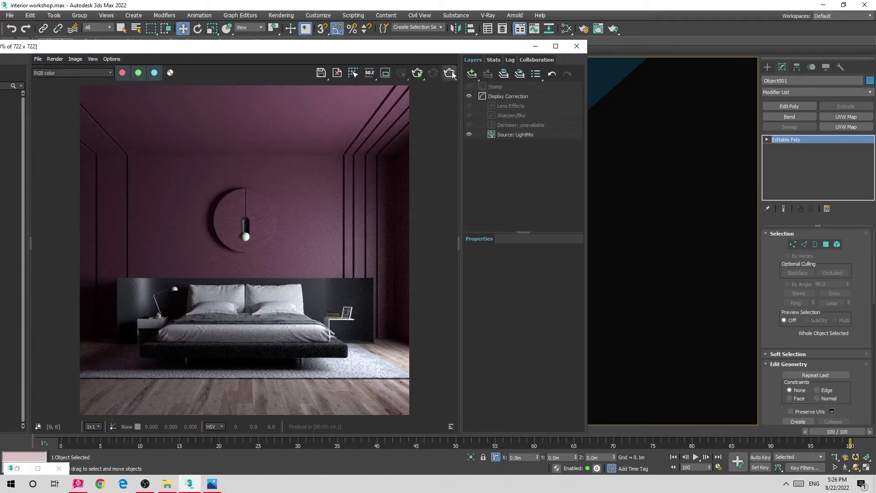
left_click(416, 74)
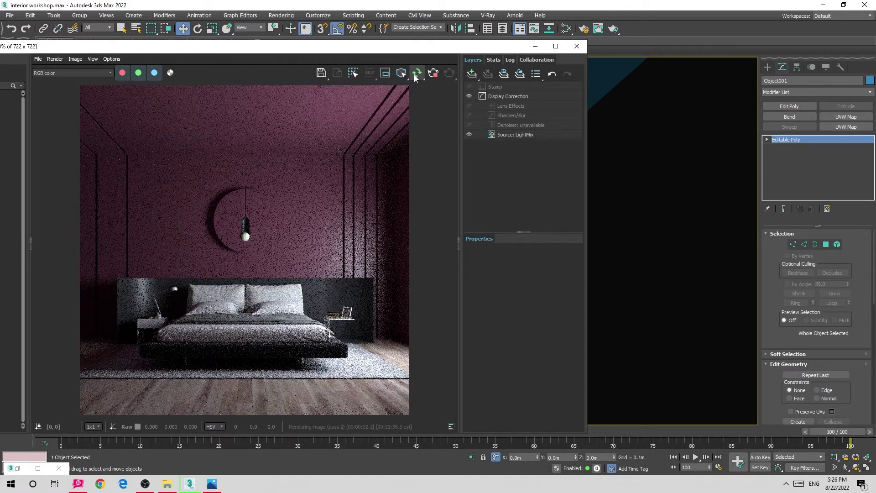
left_click(415, 75)
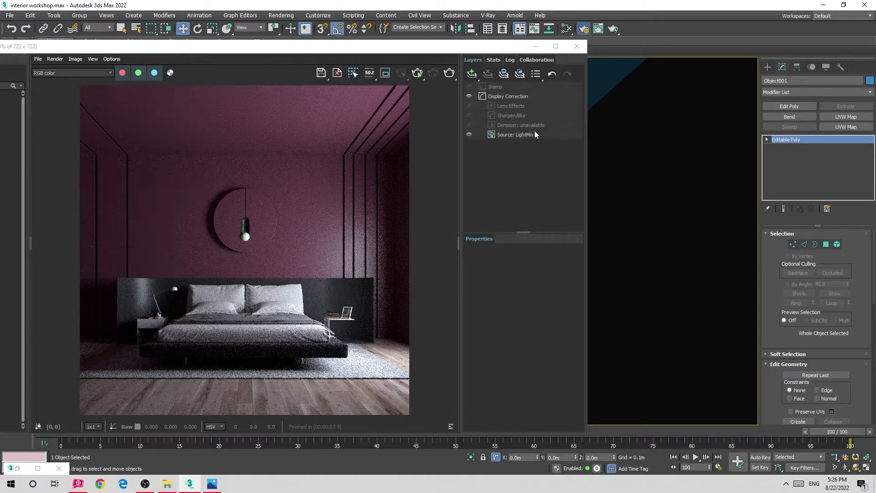
key("F10")
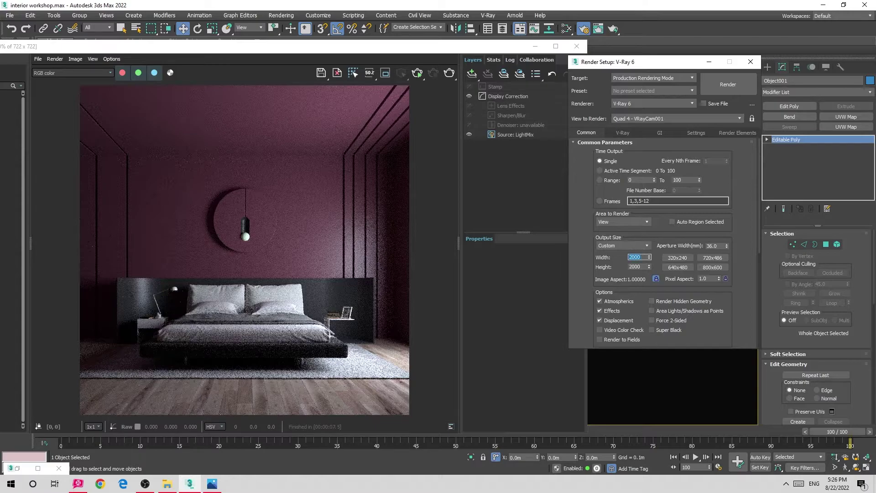
Region-render a boxed area of the purple wall at 2000 × 2000.
left_click(385, 73)
mouse_move(395, 201)
left_mouse_down()
mouse_move(315, 292)
mouse_move(320, 286)
left_mouse_up()
left_click(447, 74)
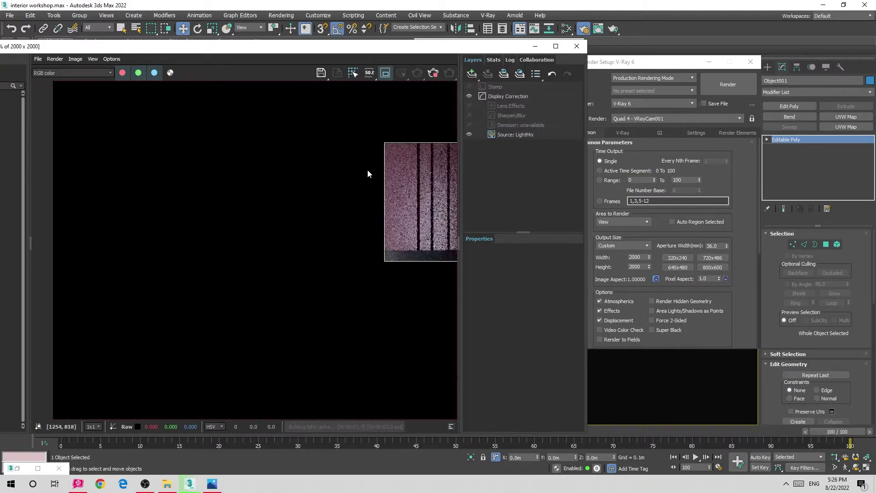
middle_click_drag(368, 174, 306, 189)
scroll(356, 225, "up", 3)
scroll(374, 242, "up", 1)
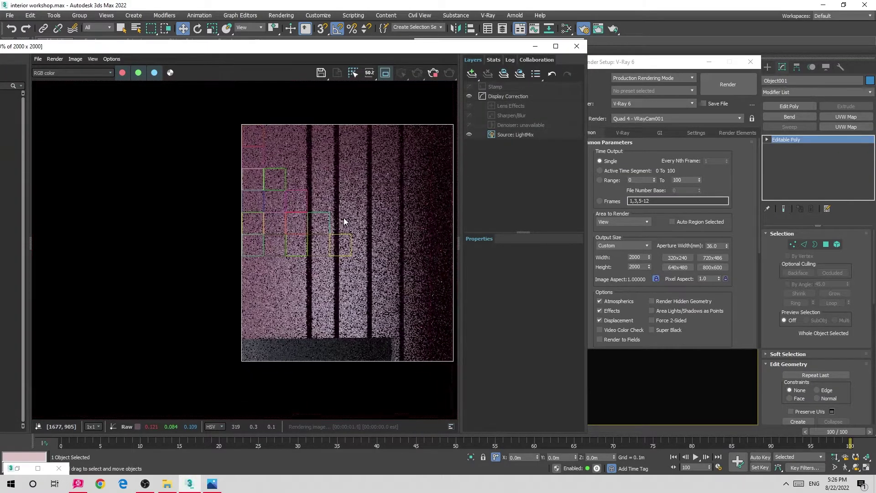
Zoom into the rendered wall region to inspect the texture, then stop and hide the render.
left_click_drag(230, 46, 315, 42)
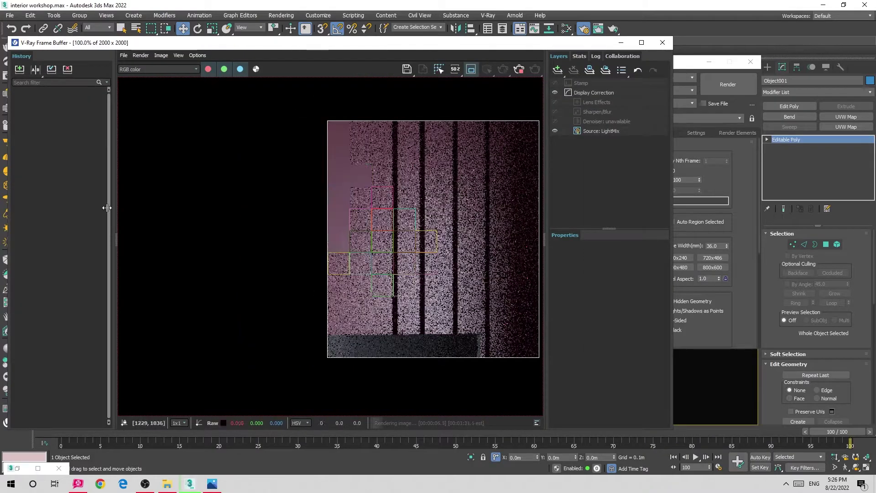
scroll(407, 248, "up", 3)
scroll(408, 189, "down", 1)
scroll(428, 171, "down", 3)
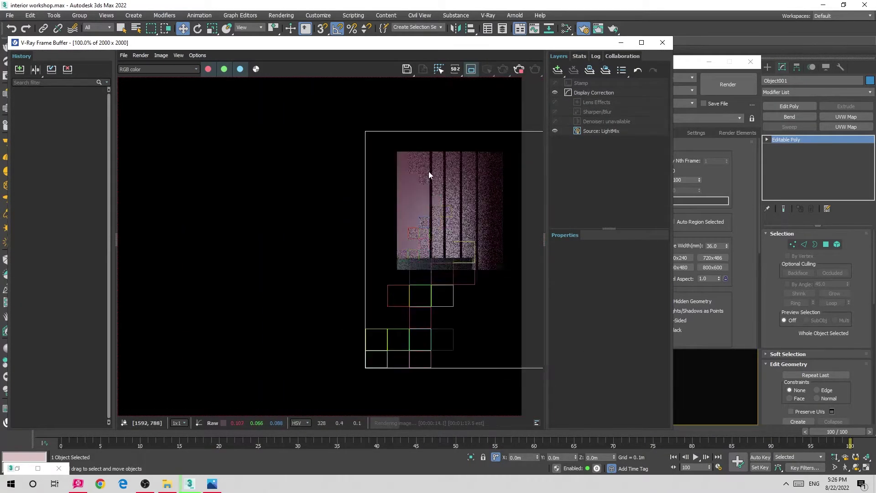
scroll(447, 237, "up", 3)
scroll(449, 245, "down", 2)
scroll(447, 262, "down", 1)
scroll(445, 270, "up", 3)
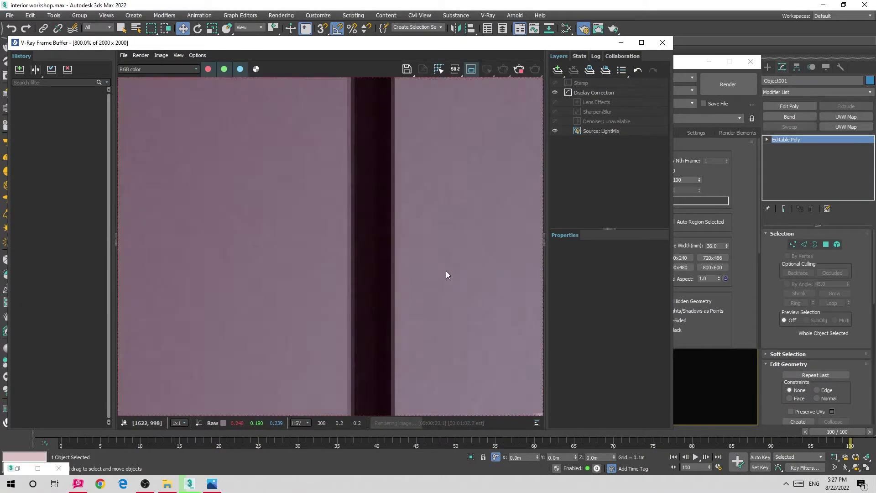
scroll(445, 270, "down", 3)
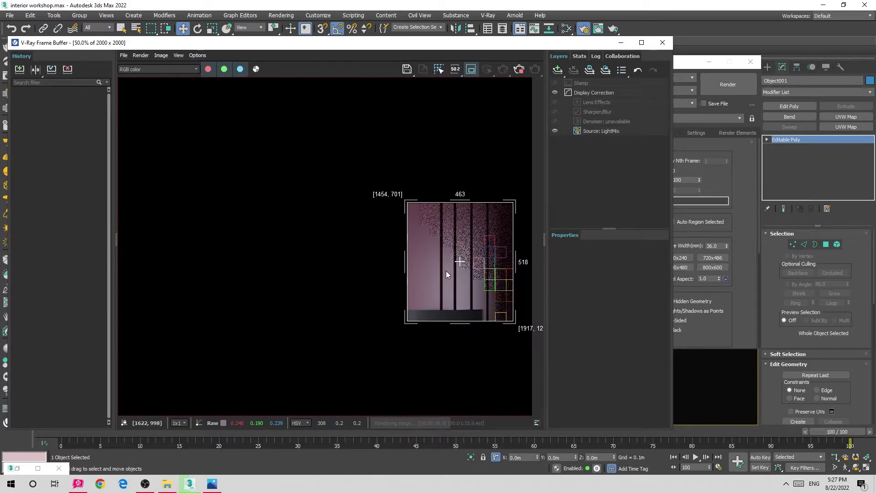
scroll(458, 295, "up", 1)
scroll(458, 294, "down", 1)
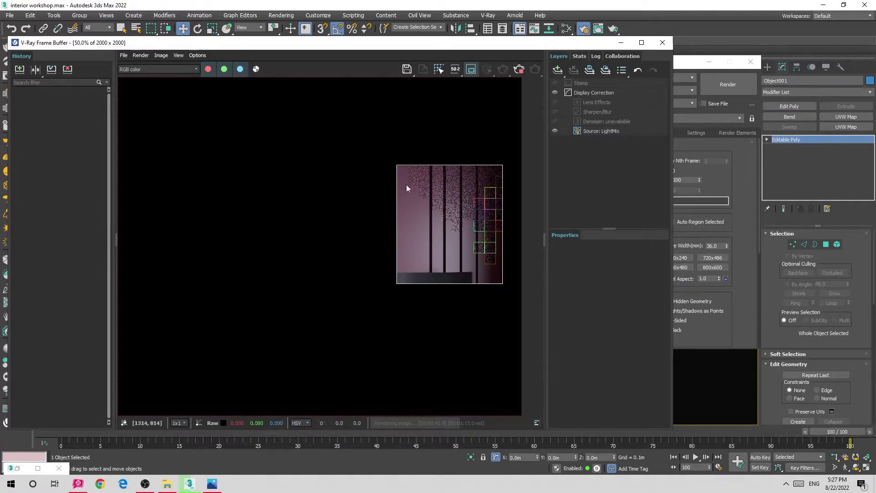
left_click(519, 69)
left_click(621, 42)
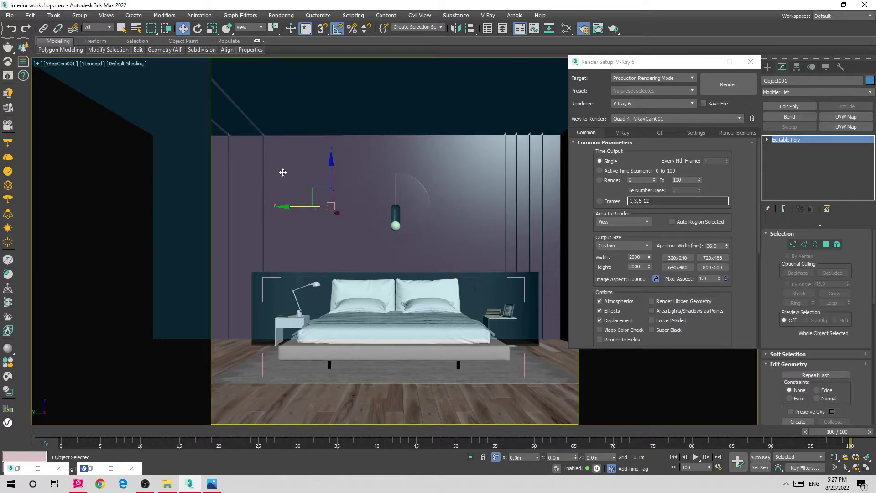
In Perspective view, add three more room shell objects to the selection.
key("p")
middle_click_drag(283, 172, 349, 190, "alt")
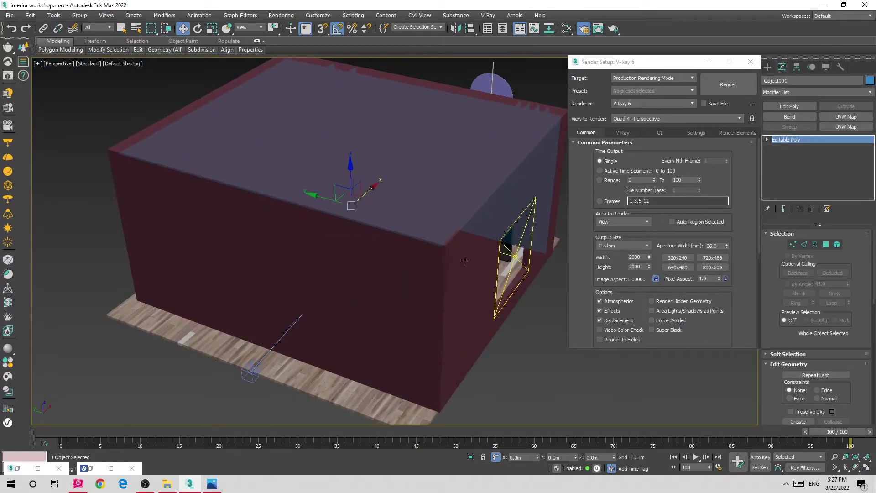
left_click(496, 221, "ctrl")
left_click(505, 250, "ctrl")
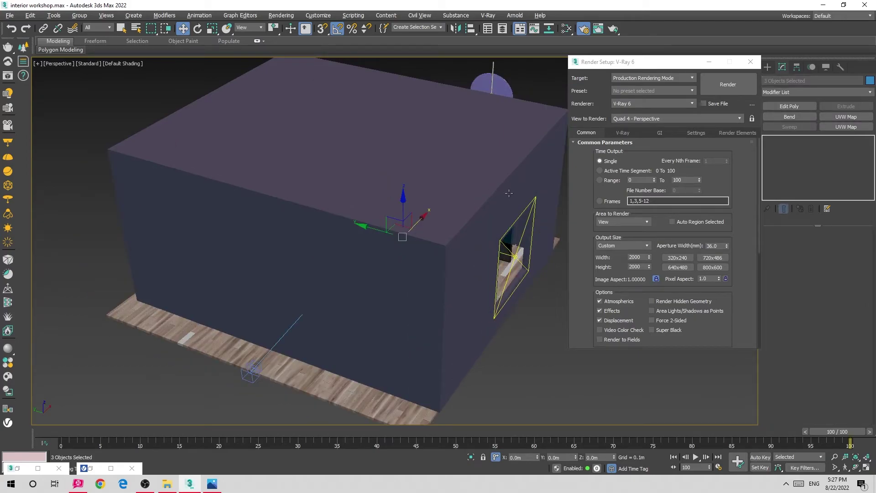
middle_click_drag(508, 193, 537, 157, "alt")
scroll(244, 166, "up", 5)
left_click(187, 235, "ctrl")
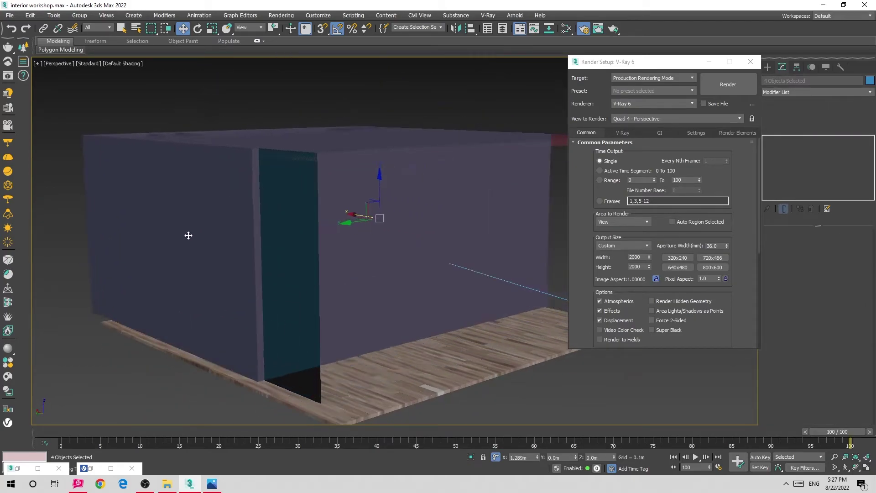
scroll(188, 235, "down", 5)
scroll(188, 235, "down", 3)
Add a fifth room object and give the selection a Box-type UVW Map modifier.
middle_click_drag(273, 205, 365, 196, "alt")
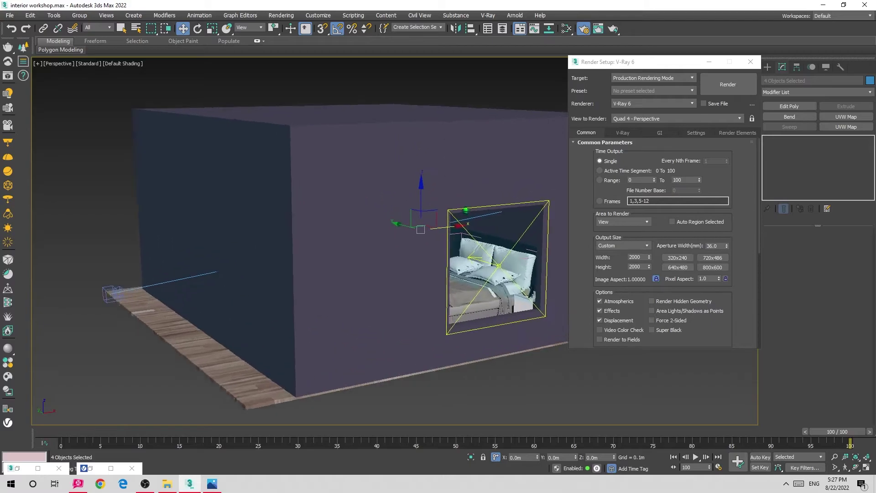
scroll(416, 196, "up", 5)
scroll(416, 182, "up", 3)
left_click(523, 146, "ctrl")
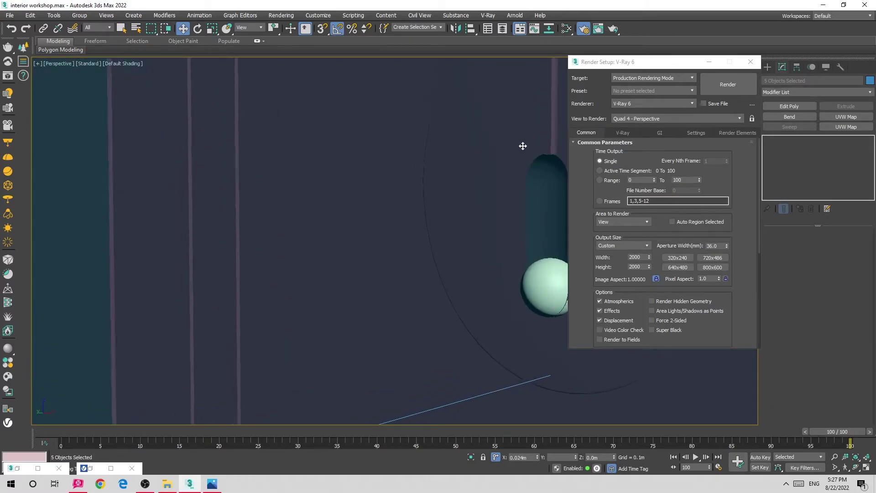
scroll(292, 205, "down", 5)
scroll(301, 190, "down", 3)
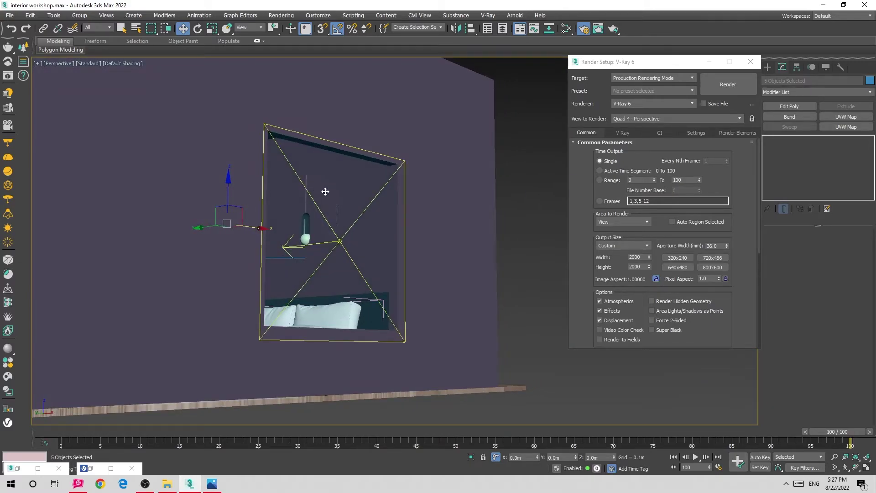
mouse_move(325, 192)
middle_mouse_down("alt")
mouse_move(313, 155)
mouse_move(352, 137)
mouse_move(273, 186)
mouse_move(343, 143)
mouse_move(661, 85)
mouse_move(775, 110)
middle_mouse_up("alt")
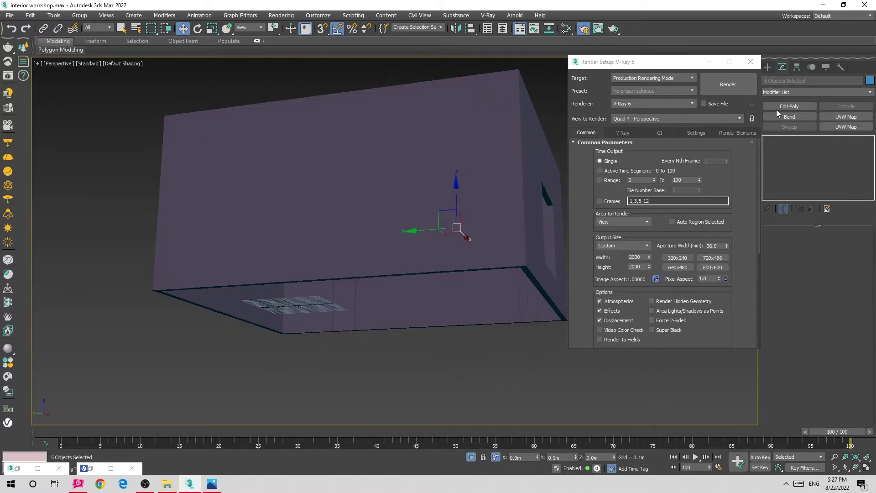
left_click(842, 116)
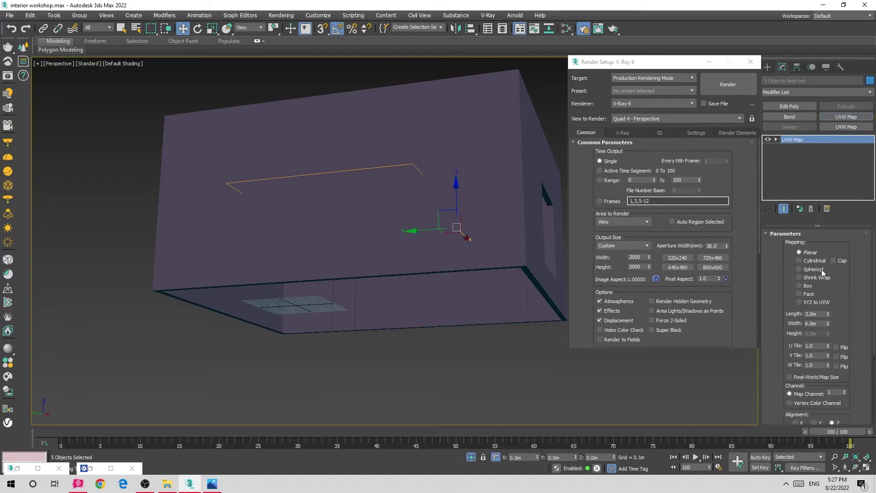
left_click(798, 285)
double_click(812, 314)
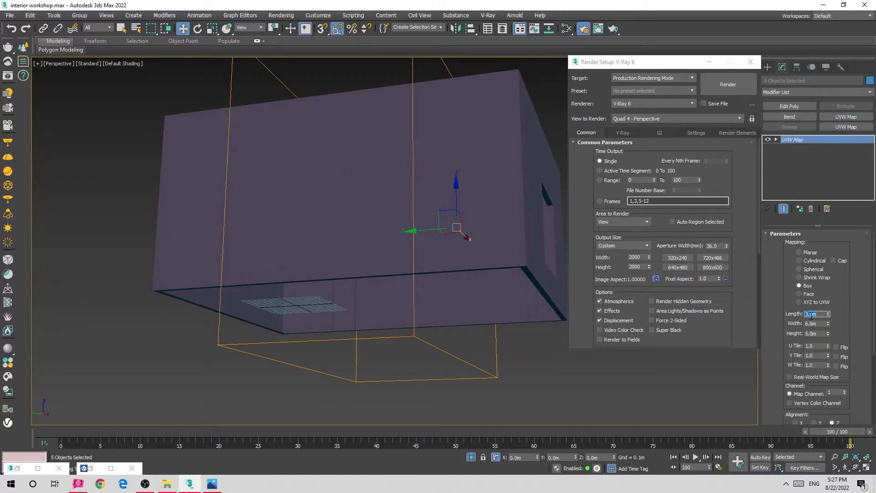
type("2")
Show the safe frame in camera view, Unhide All, and render the bedroom at 722×722.
key("c")
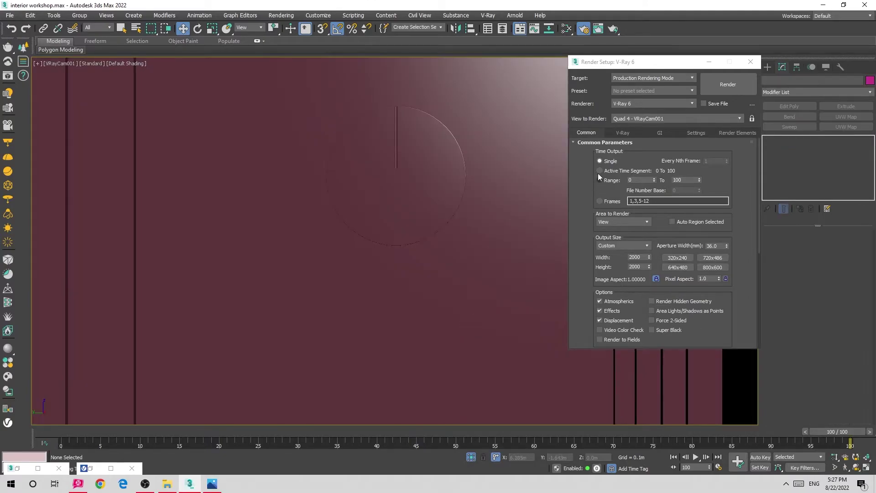
key("shift+f")
left_click(750, 61)
right_click(395, 125)
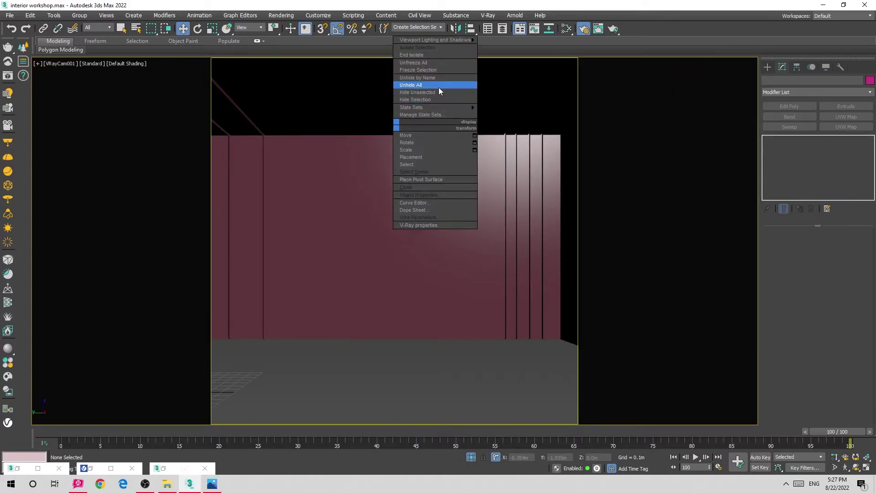
left_click(438, 85)
key("shift+q")
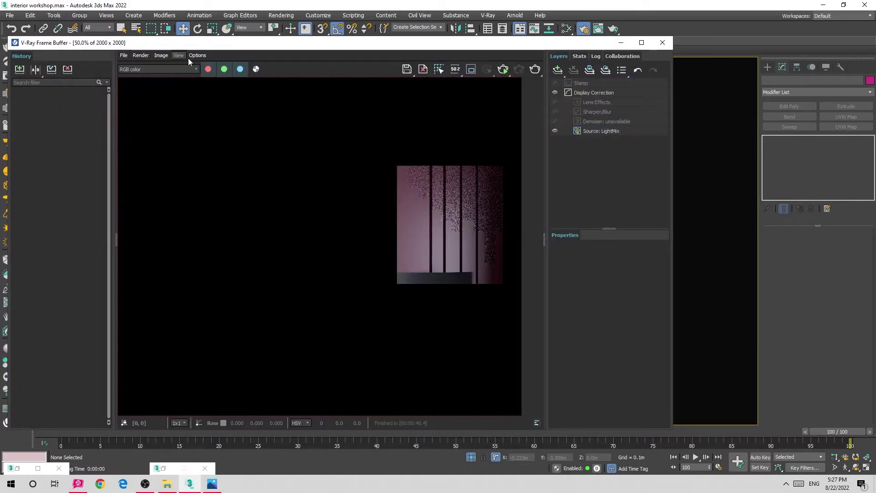
left_click(503, 69)
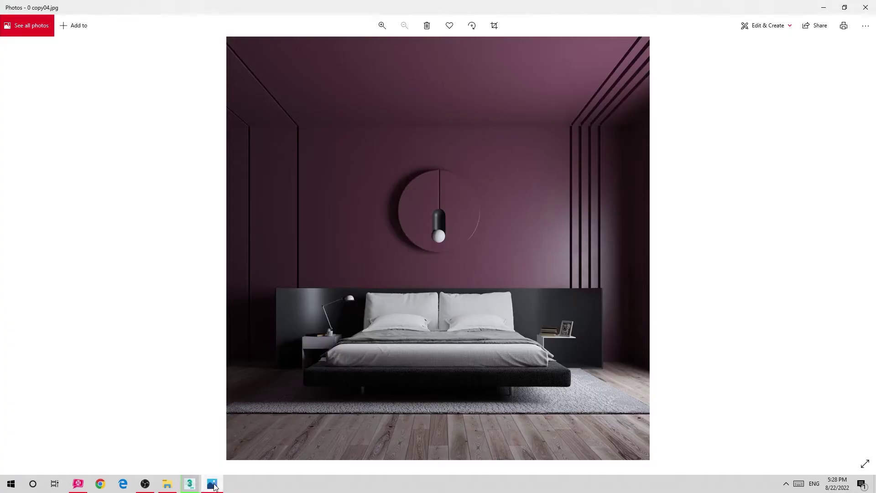
scroll(369, 259, "up", 4)
scroll(369, 259, "down", 2)
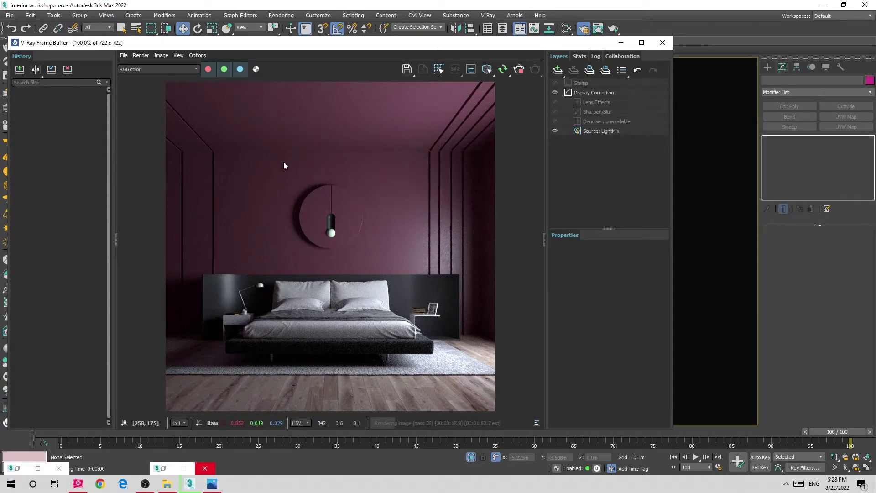
Zoom around the 722 × 722 render to inspect the wall texture, then move the frame buffer up-right.
scroll(460, 258, "up", 2)
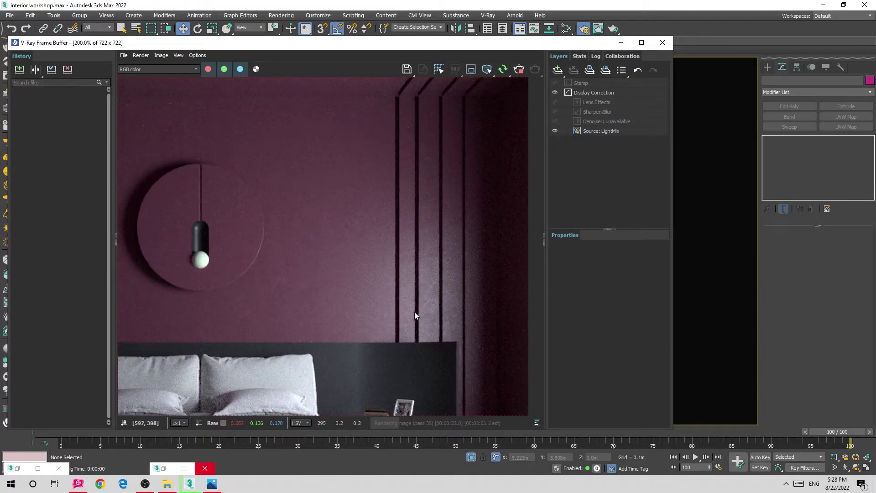
scroll(287, 280, "down", 2)
scroll(447, 257, "up", 1)
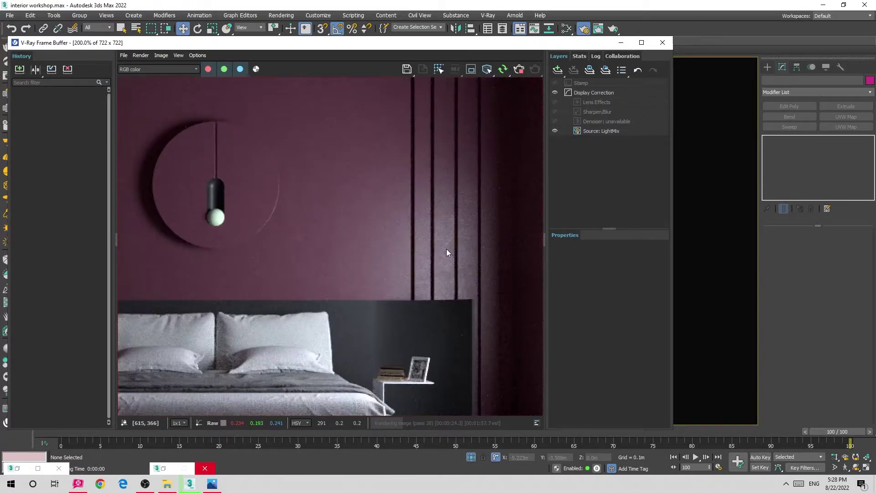
scroll(446, 245, "up", 1)
scroll(448, 238, "down", 1)
scroll(407, 239, "down", 1)
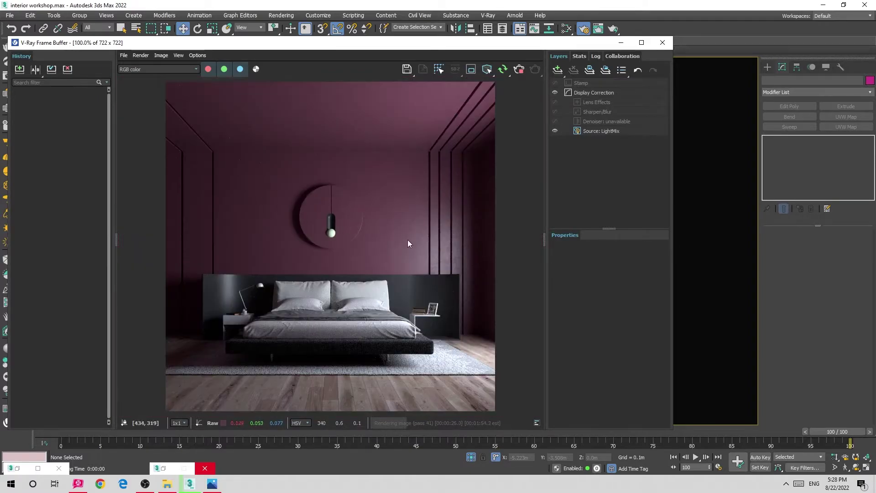
scroll(430, 229, "up", 1)
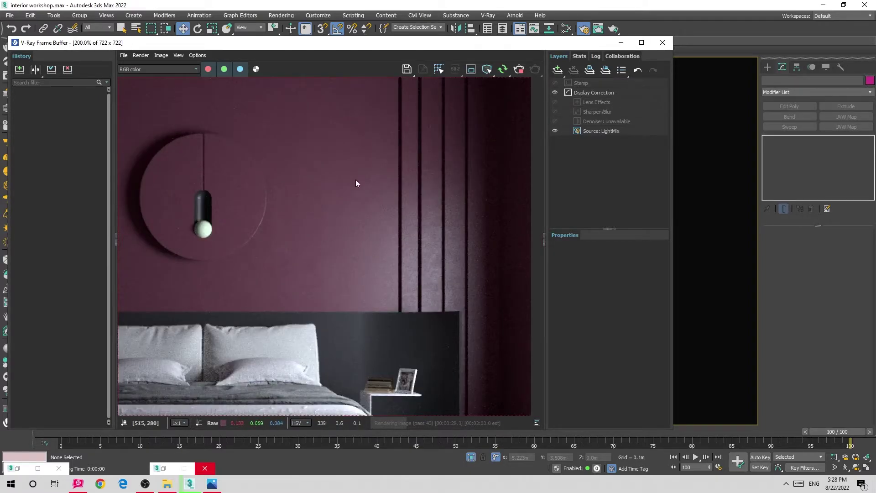
scroll(437, 250, "down", 2)
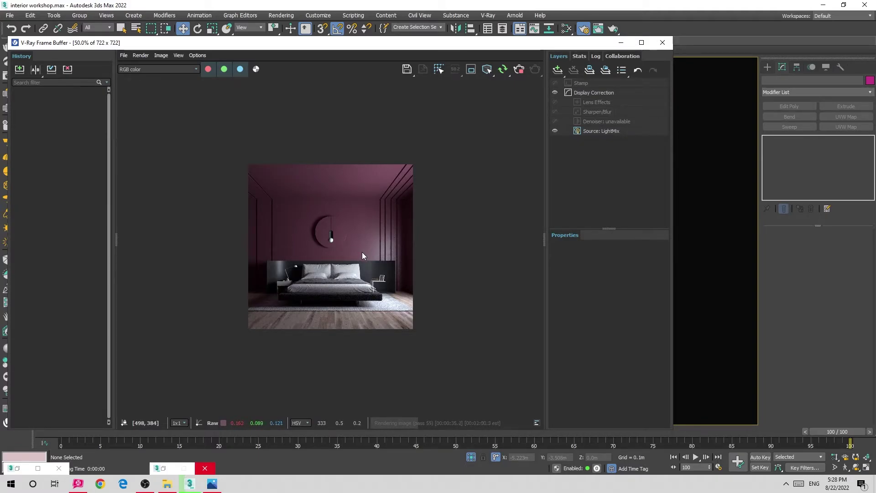
scroll(364, 248, "up", 1)
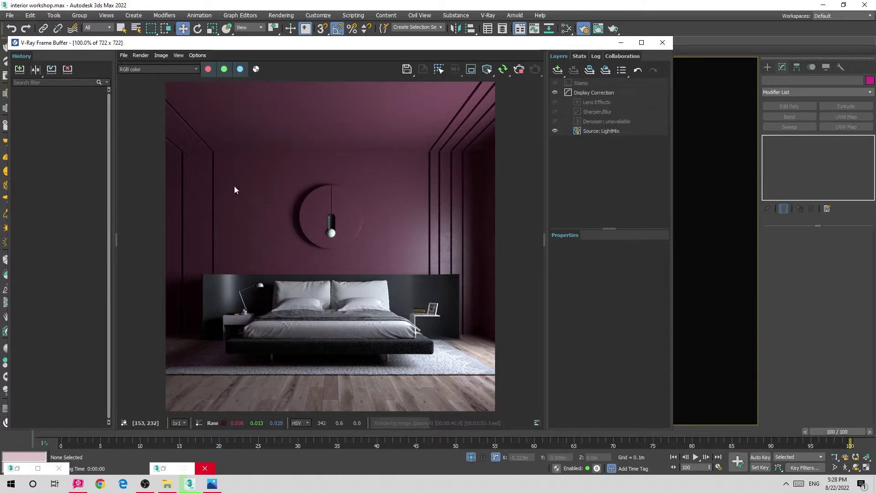
scroll(234, 185, "up", 1)
scroll(363, 213, "down", 1)
scroll(285, 207, "down", 1)
scroll(146, 219, "down", 1)
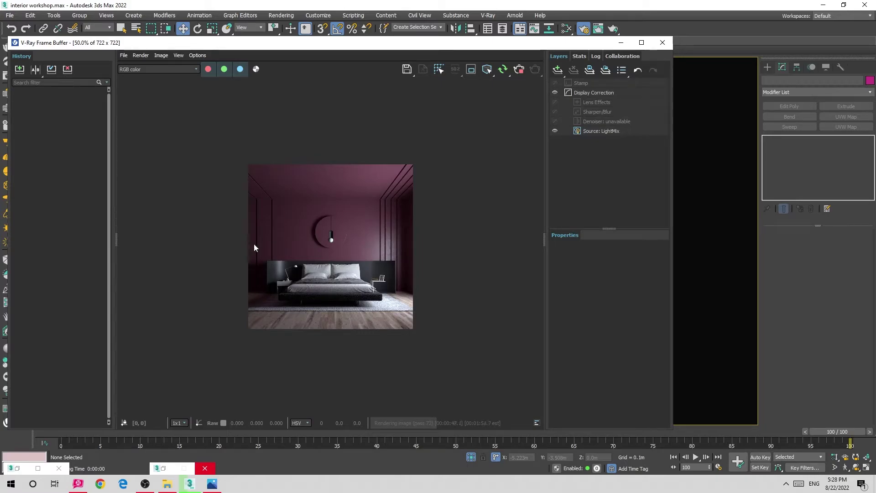
scroll(254, 248, "up", 1)
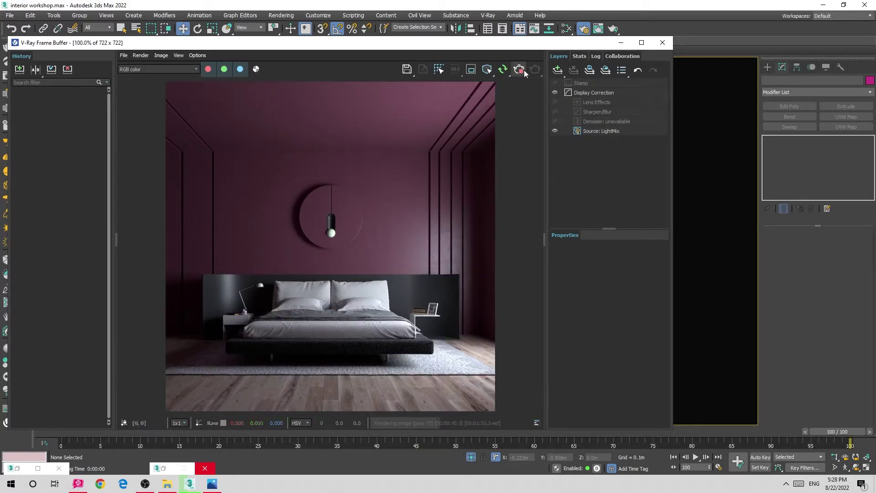
left_click_drag(441, 48, 497, 44)
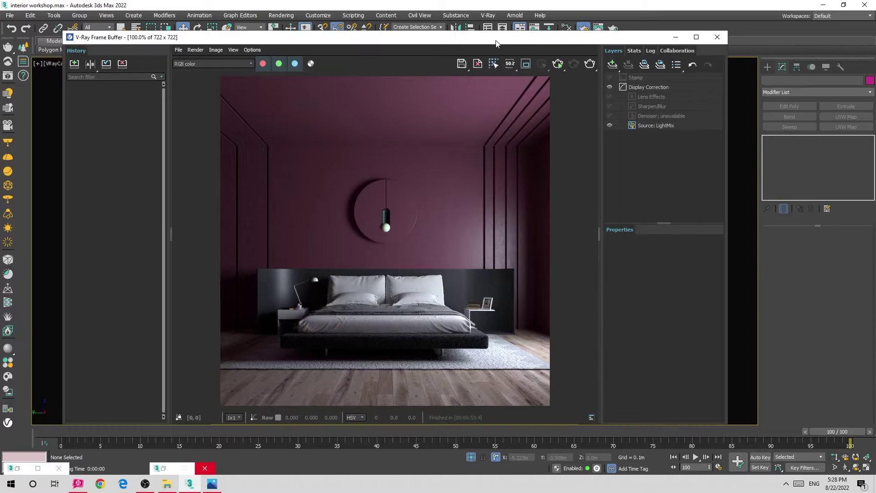
left_click(212, 483)
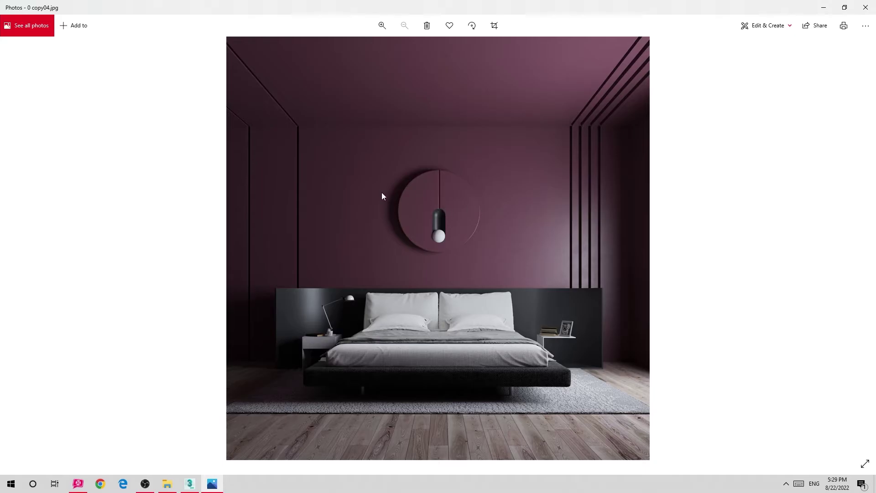
scroll(437, 239, "up", 3, "ctrl")
scroll(447, 247, "up", 2, "ctrl")
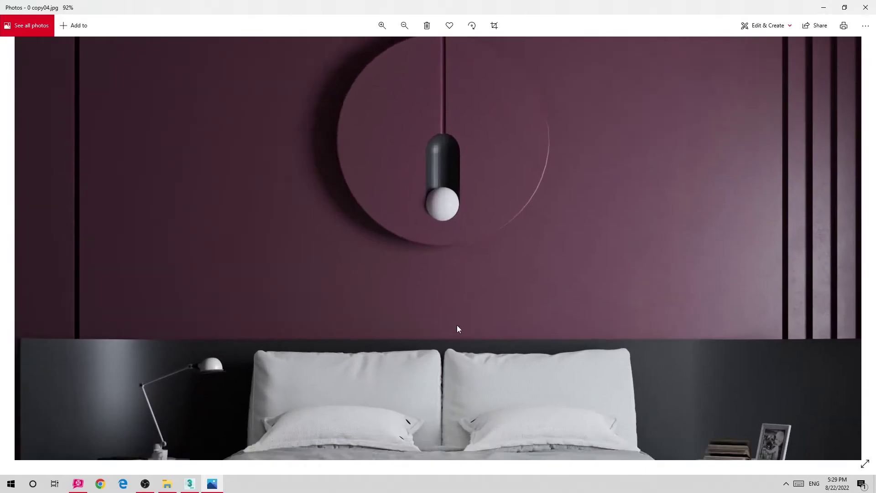
scroll(403, 289, "down", 2, "ctrl")
scroll(440, 228, "down", 2, "ctrl")
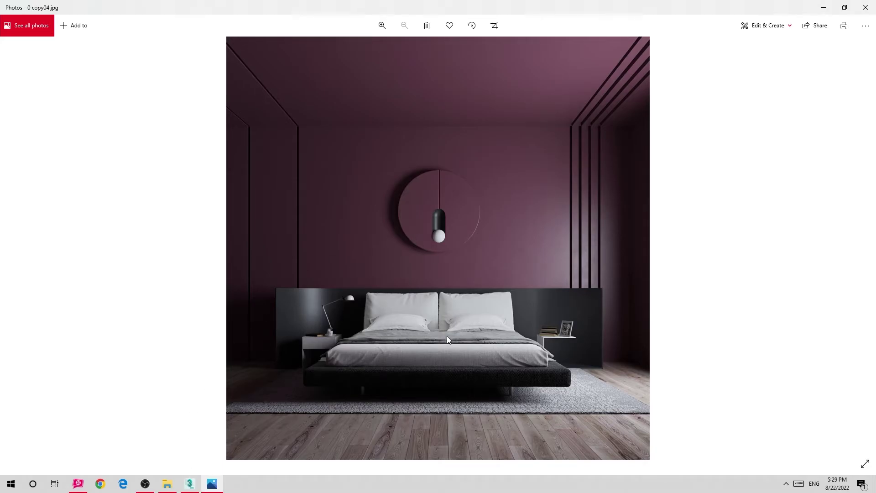
scroll(410, 356, "up", 3)
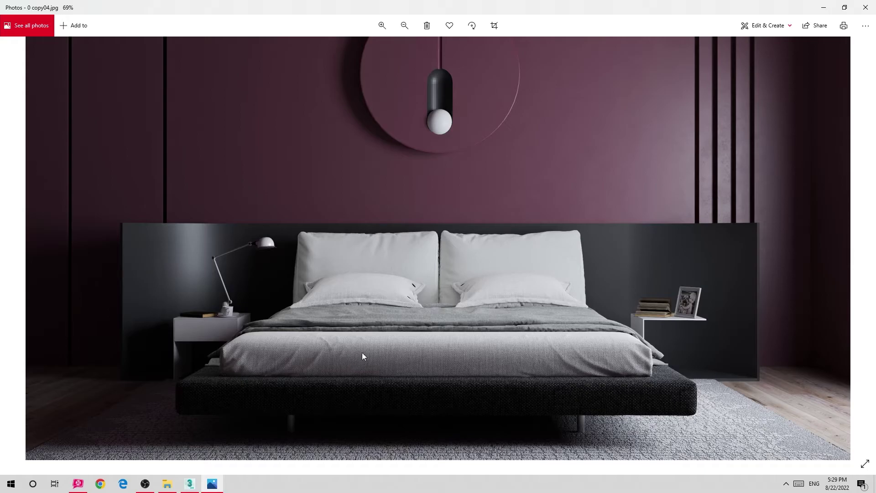
scroll(330, 340, "up", 2)
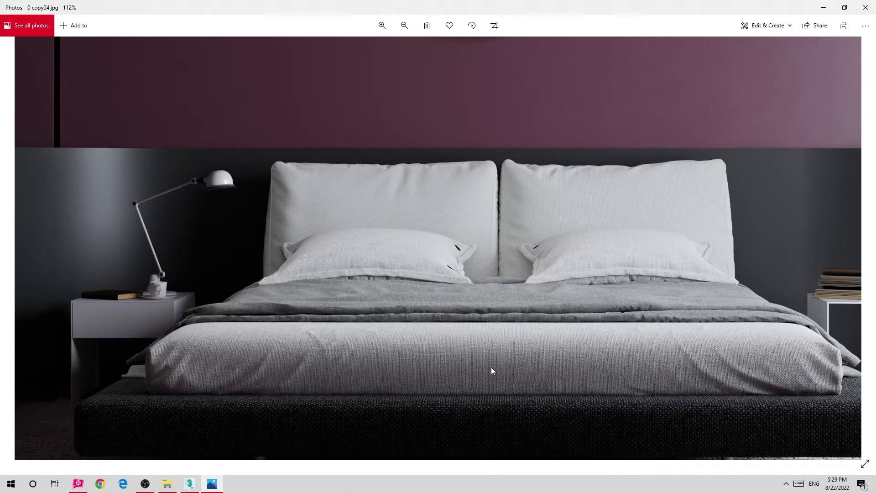
scroll(318, 380, "down", 3)
Return to the V-Ray render and zoom to 400% on the bed fabric.
key("alt+Tab")
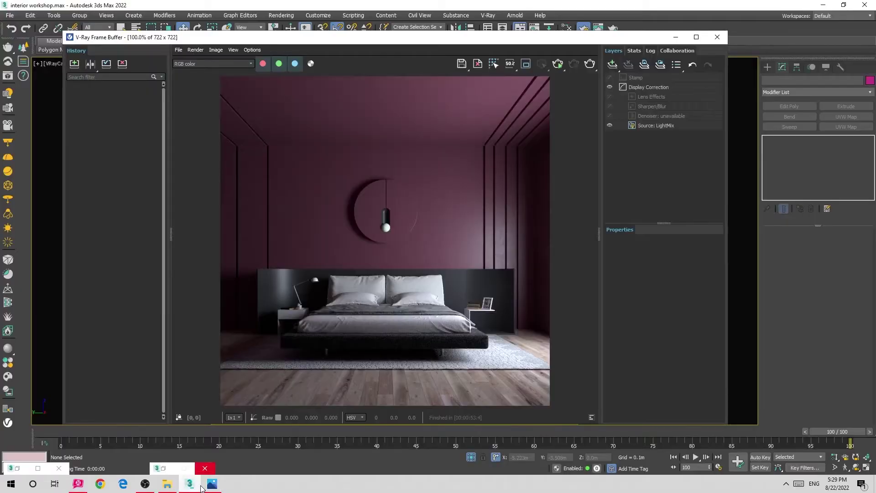
scroll(343, 327, "up", 5)
scroll(335, 323, "down", 2)
scroll(343, 320, "down", 1)
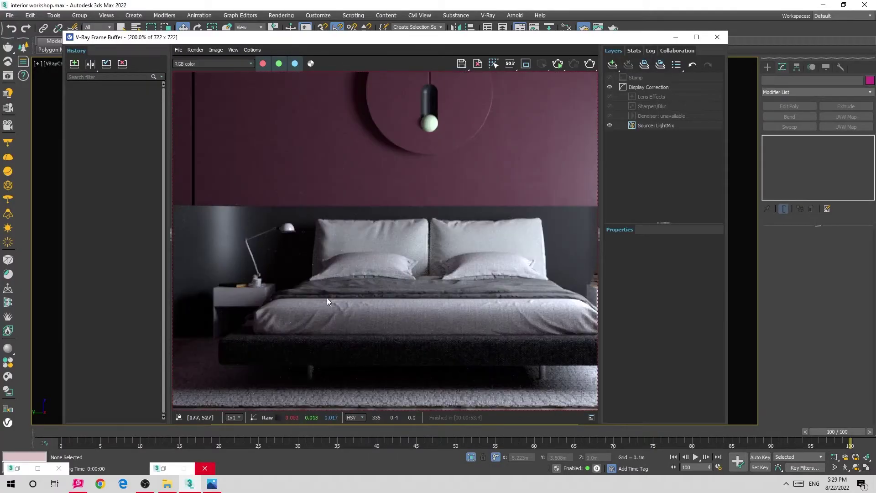
scroll(311, 310, "up", 2)
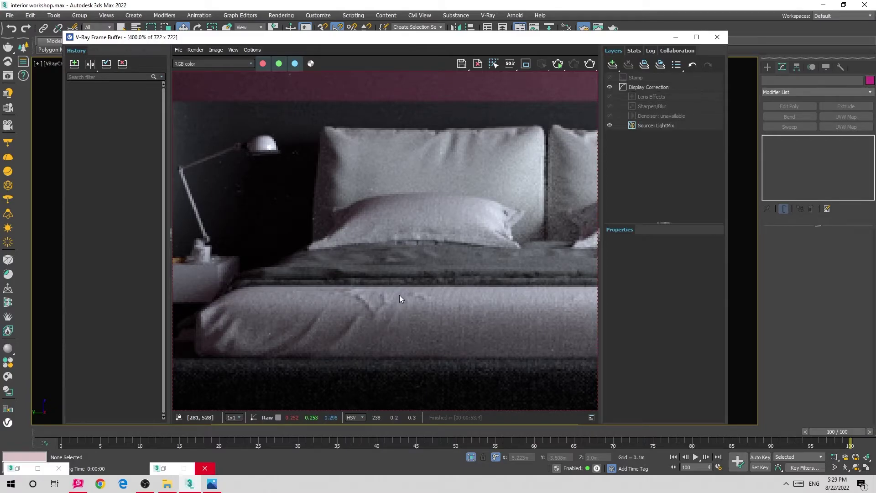
scroll(399, 295, "down", 1)
Minimize the render window and frame the viewport on the bed's pillow and room box.
left_click(674, 38)
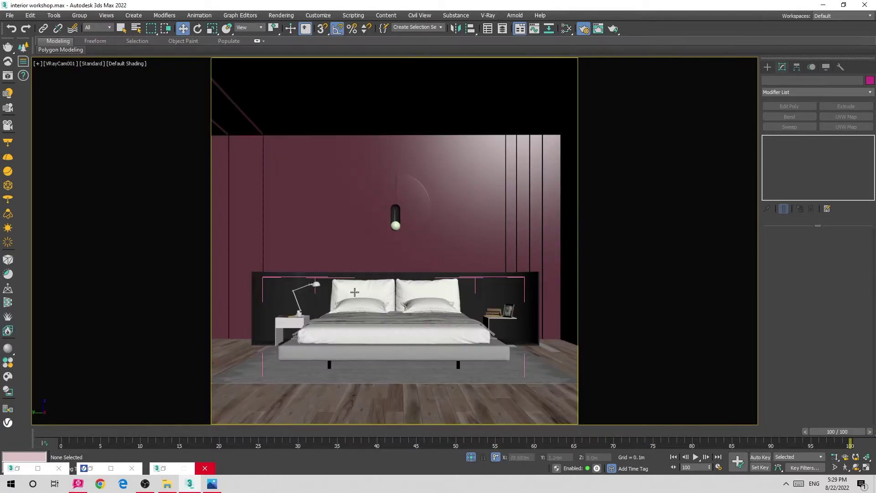
left_click(351, 304)
key("z")
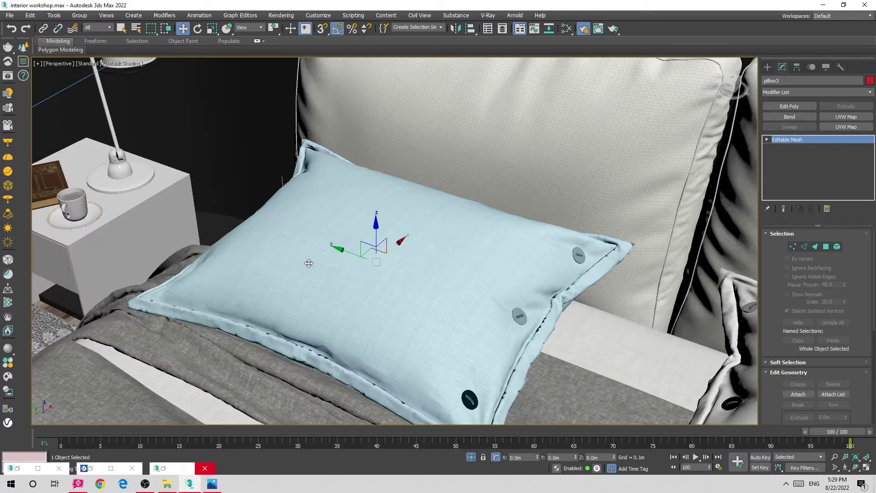
scroll(210, 175, "down", 8)
scroll(209, 176, "down", 2)
scroll(209, 175, "down", 2)
left_click(208, 172)
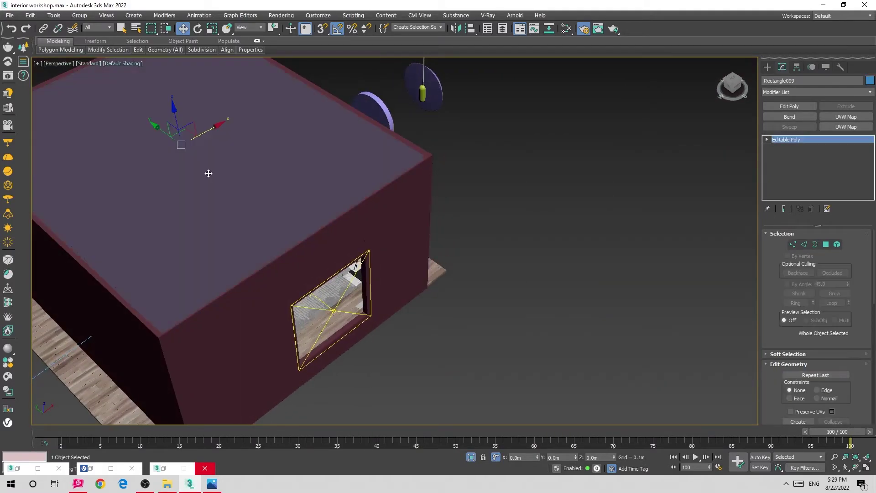
right_click(207, 171)
left_click(227, 141)
Hide the room's roof and orbit in to view the bed and its plaid blanket.
middle_click_drag(213, 151, 237, 166, "alt")
right_click(238, 166)
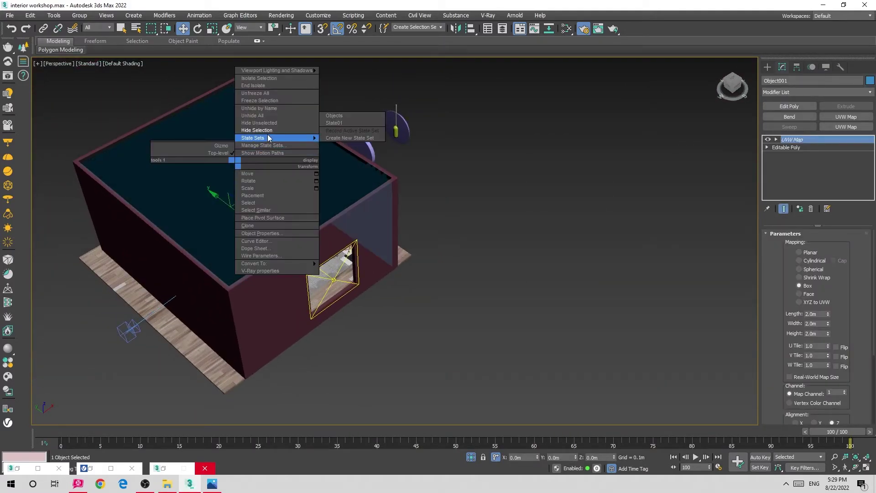
left_click(274, 141)
scroll(319, 205, "up", 3)
scroll(363, 294, "up", 3)
middle_click_drag(363, 294, 343, 292, "alt")
left_click(335, 288)
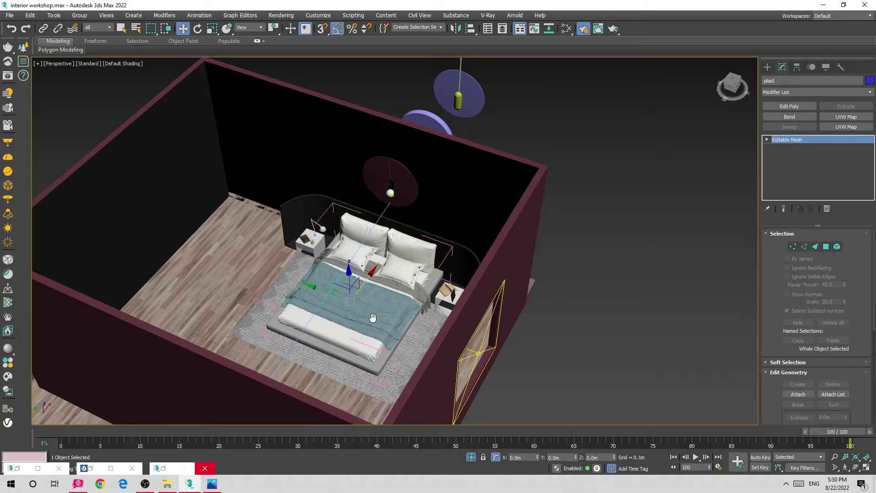
Orbit to a top-down view of the bed and close the desiree ozium bed group.
middle_click_drag(373, 318, 548, 319, "alt")
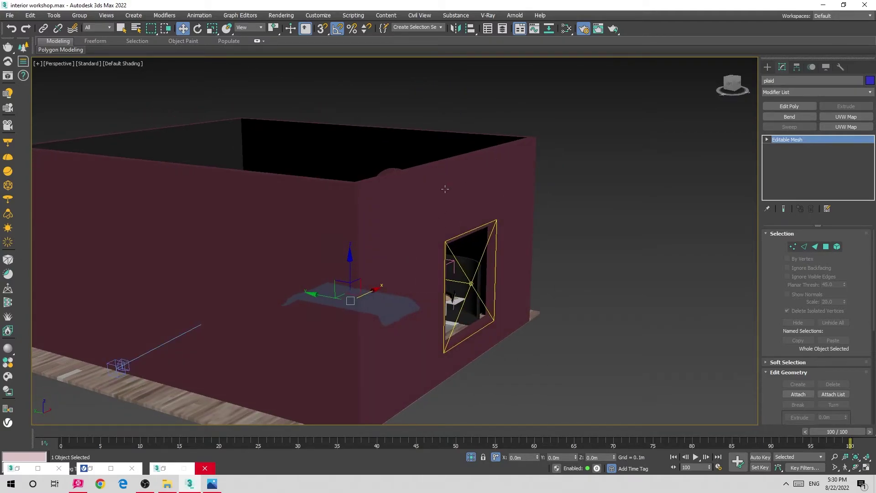
middle_click_drag(445, 188, 394, 224, "alt")
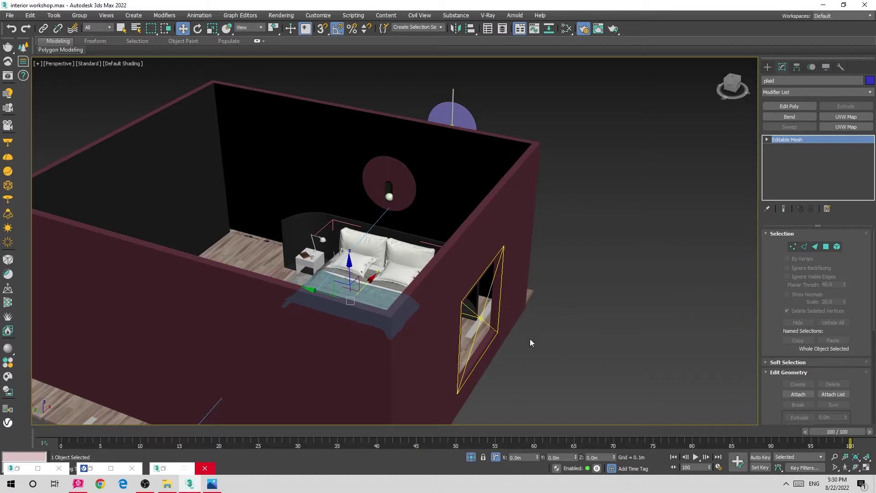
middle_click_drag(402, 258, 109, 82, "alt")
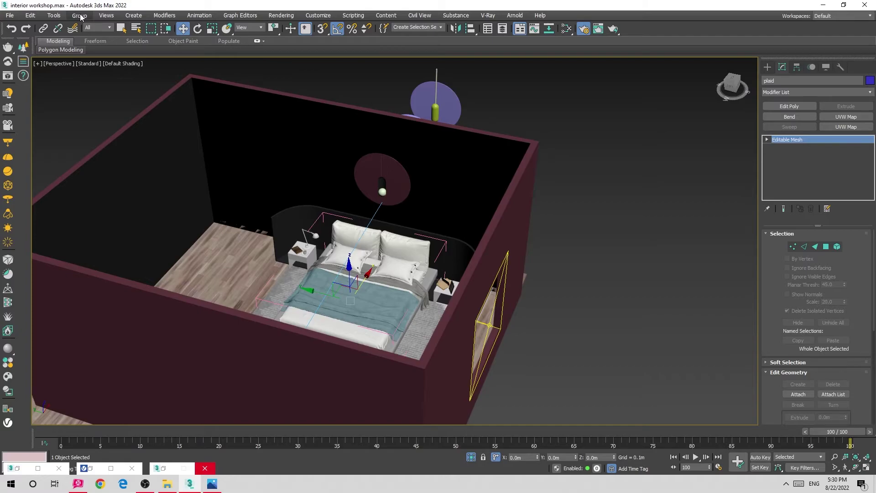
middle_click_drag(256, 181, 243, 189, "alt")
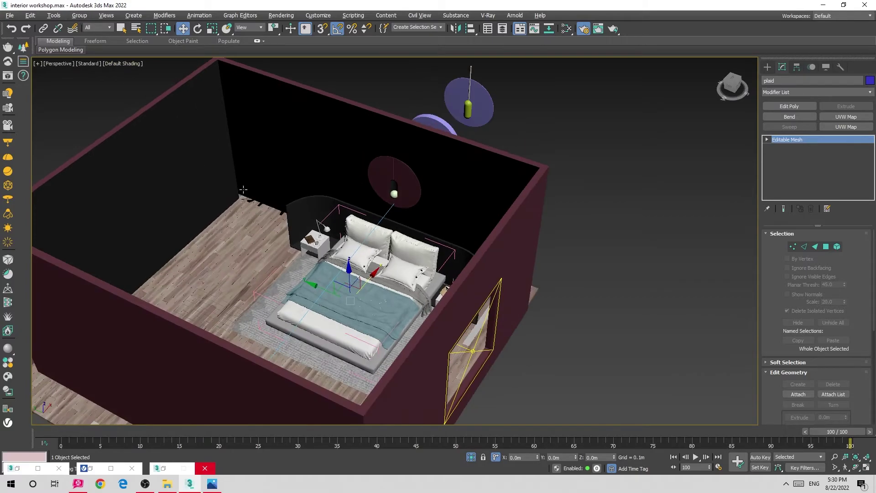
middle_click_drag(266, 231, 253, 266, "alt")
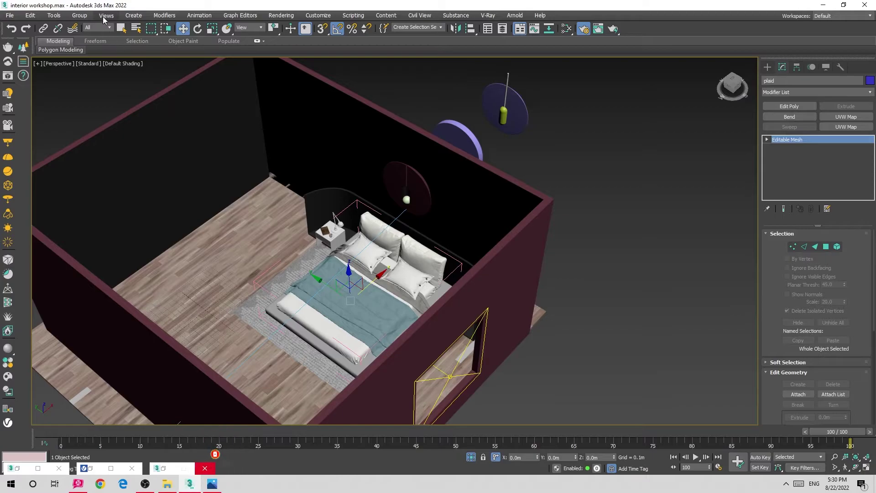
left_click(79, 15)
left_click(85, 77)
middle_click_drag(164, 191, 197, 196, "alt")
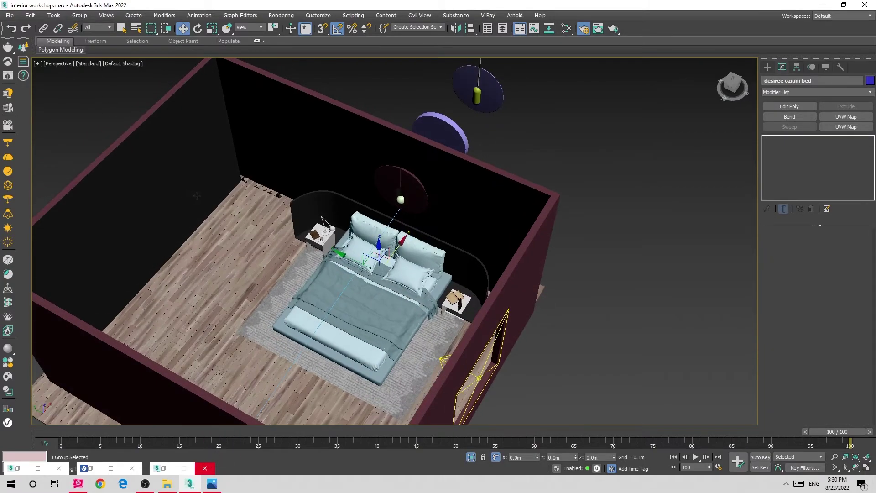
Draw a VRayLight plane over the bed in Top view.
key("t")
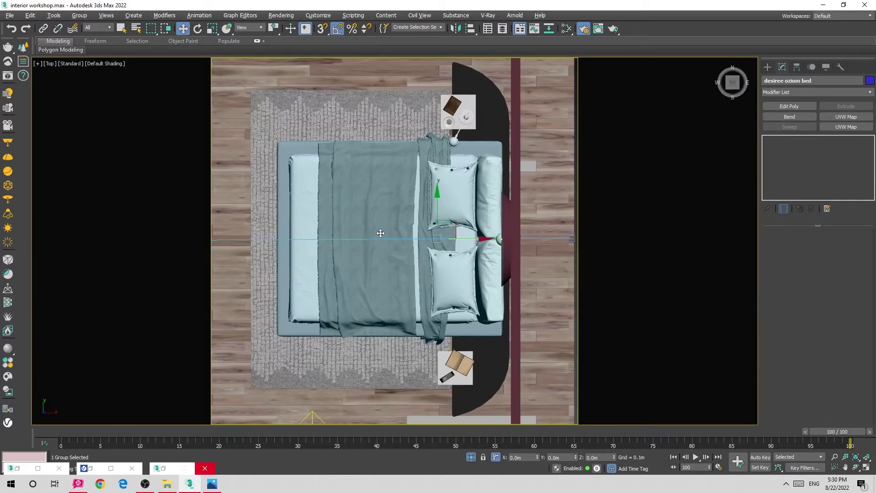
left_click(766, 68)
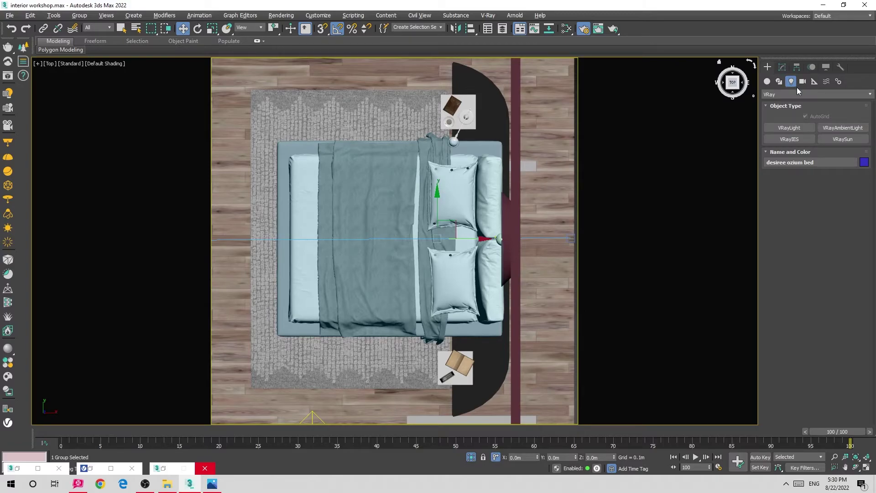
left_click(792, 128)
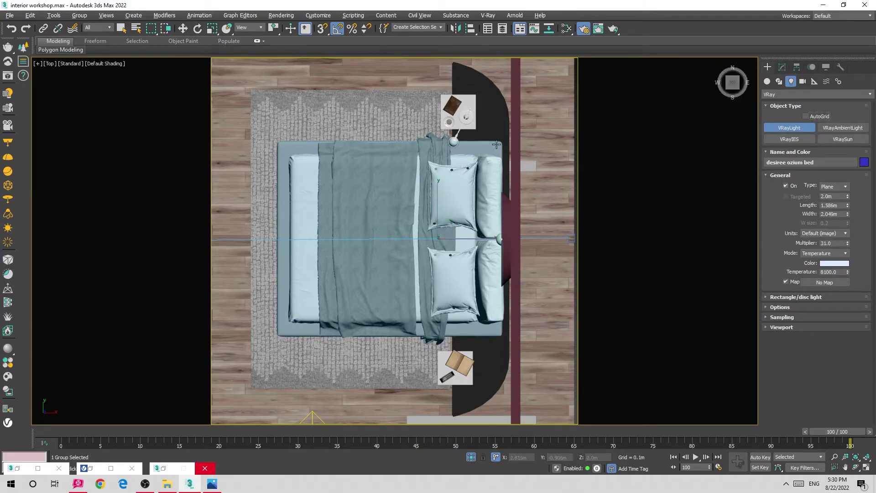
left_click_drag(486, 143, 282, 338)
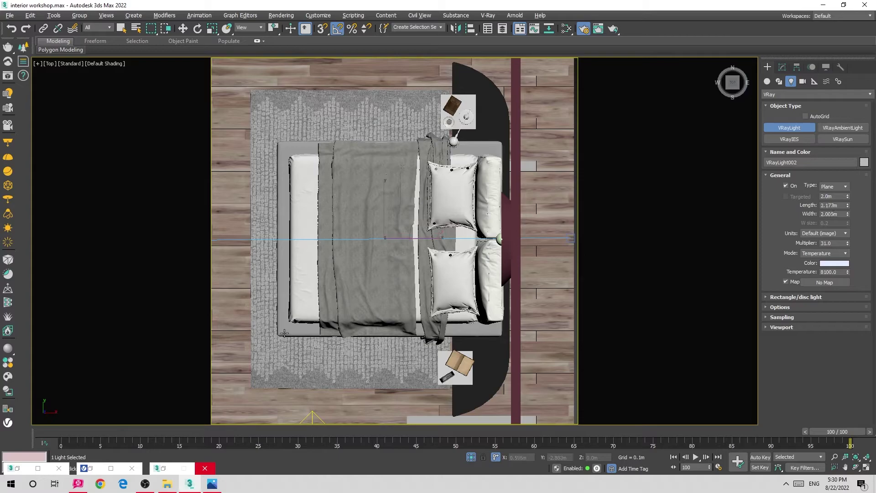
key("w")
Frame the new light from above and scale it to fit within the bed.
mouse_move(382, 238)
middle_mouse_down("alt")
mouse_move(373, 238)
mouse_move(383, 207)
middle_mouse_up("alt")
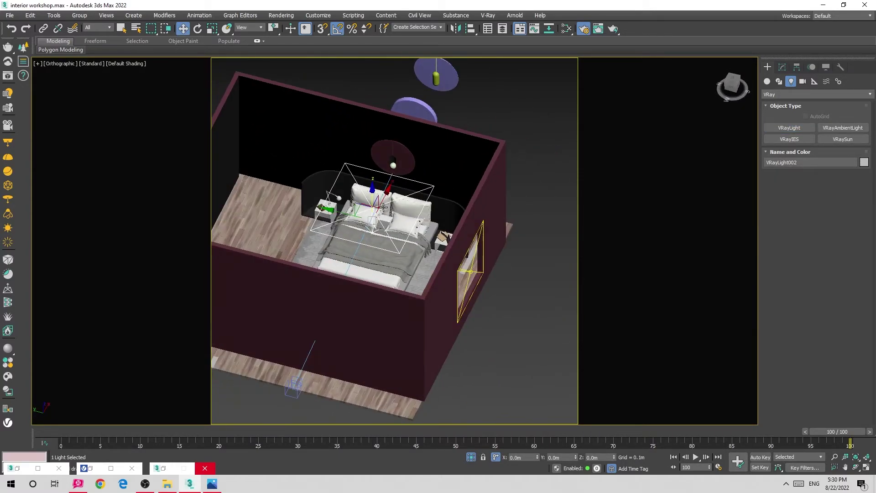
scroll(383, 207, "up", 4)
scroll(383, 207, "down", 4)
scroll(388, 212, "up", 3)
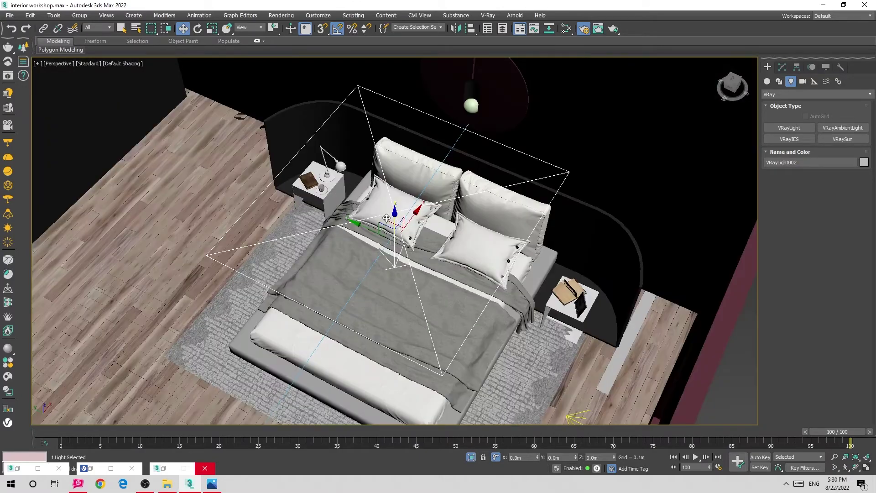
scroll(393, 216, "down", 3)
key("t")
scroll(400, 223, "up", 6)
key("z")
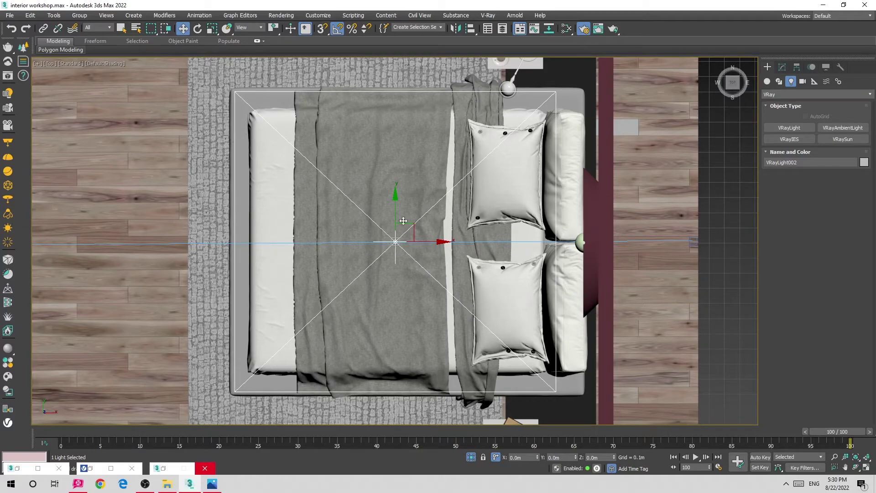
key("r")
left_click_drag(442, 240, 438, 242)
key("w")
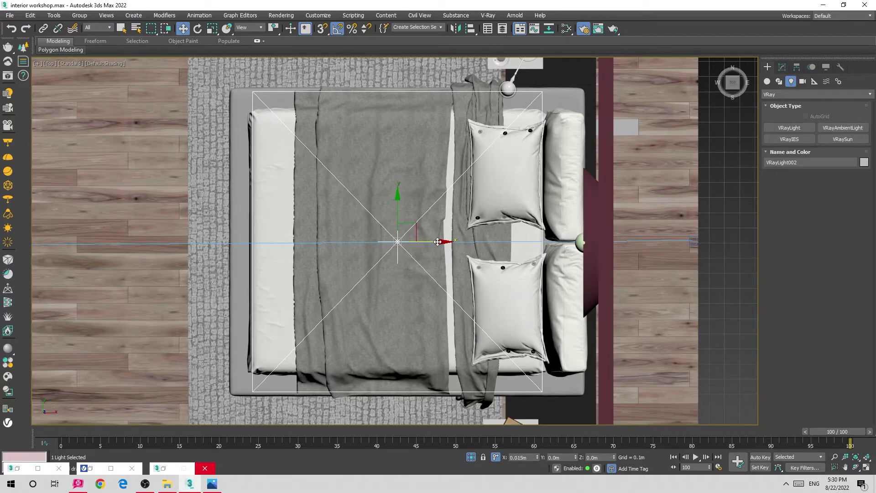
key("r")
left_click_drag(398, 190, 397, 196)
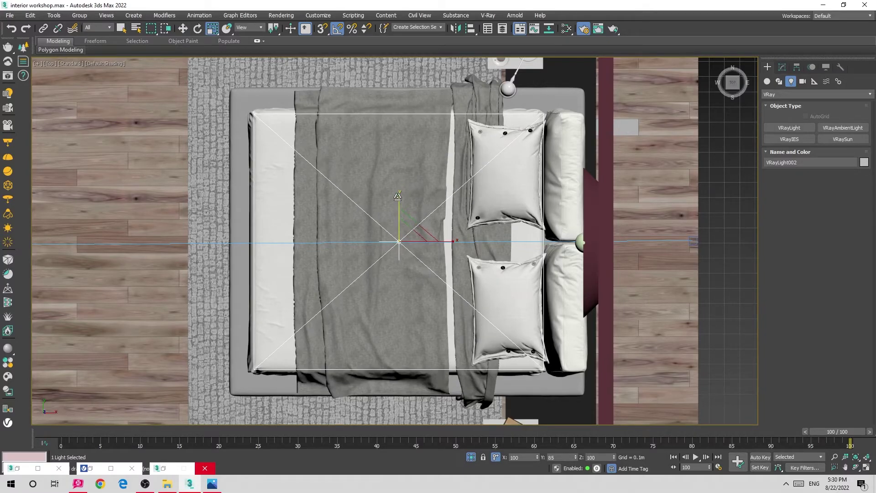
Show the light's Modify parameters and select its Multiplier field to set it to 10.
scroll(398, 196, "down", 5)
middle_click_drag(397, 196, 677, 99, "alt")
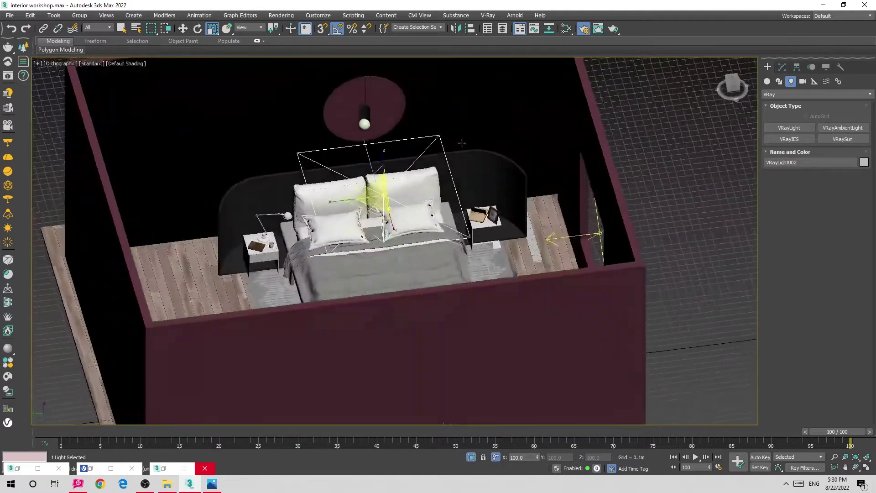
left_click(781, 68)
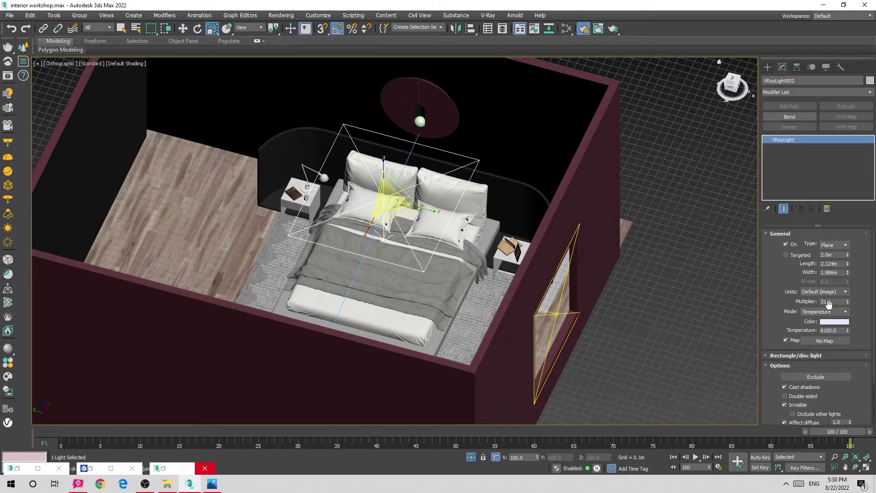
middle_click_drag(574, 178, 464, 216, "alt")
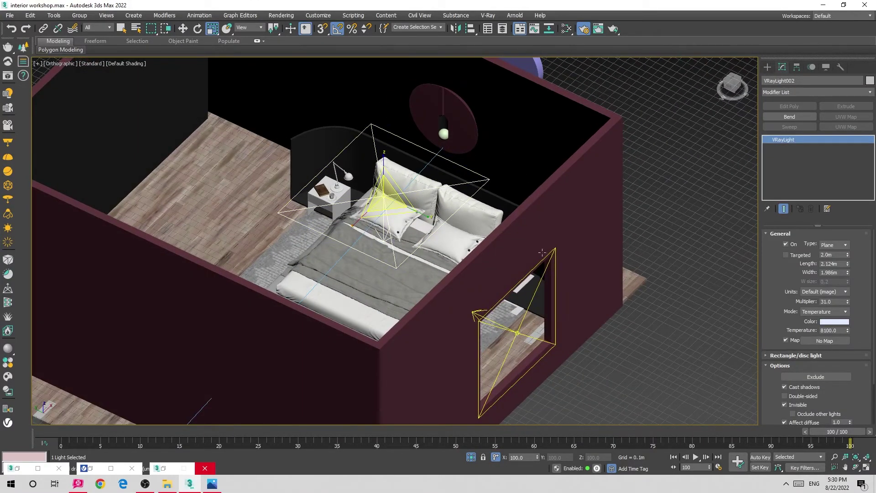
double_click(828, 302)
type("10")
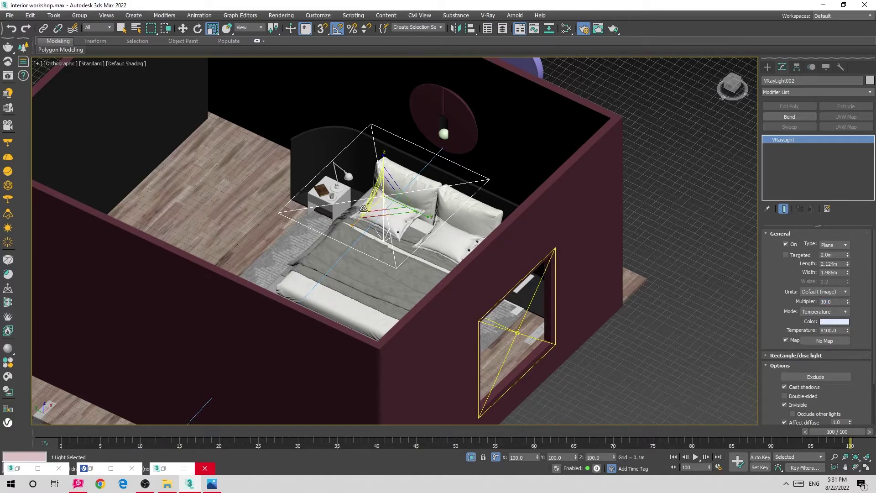
Switch to the V-Ray camera view and start a fresh render in the V-Ray Frame Buffer.
key("w")
key("c")
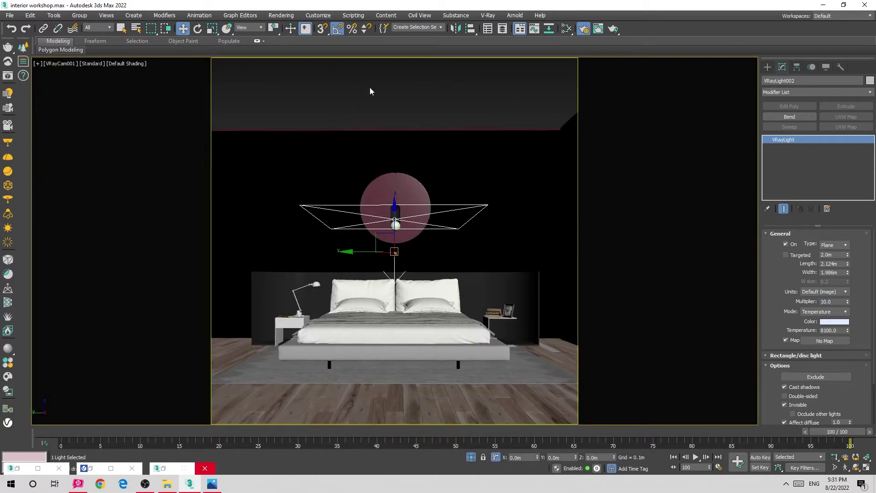
right_click(371, 88)
left_click(385, 57)
left_click(5, 76)
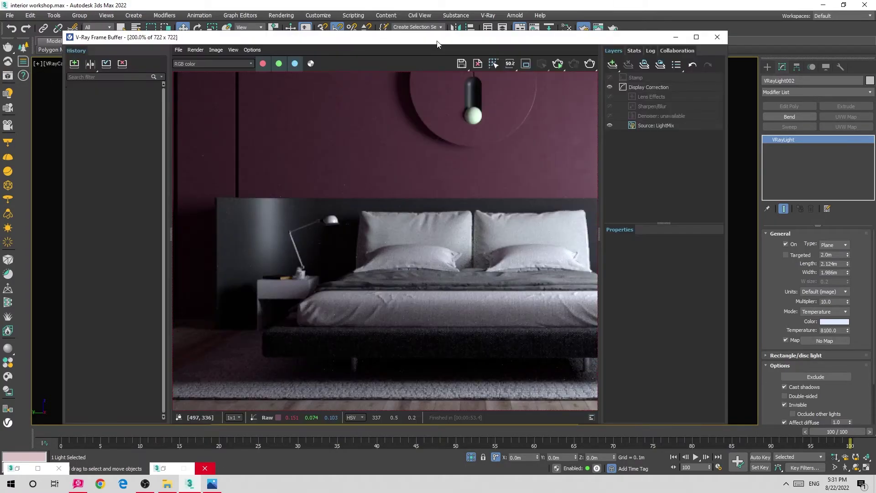
left_click(557, 63)
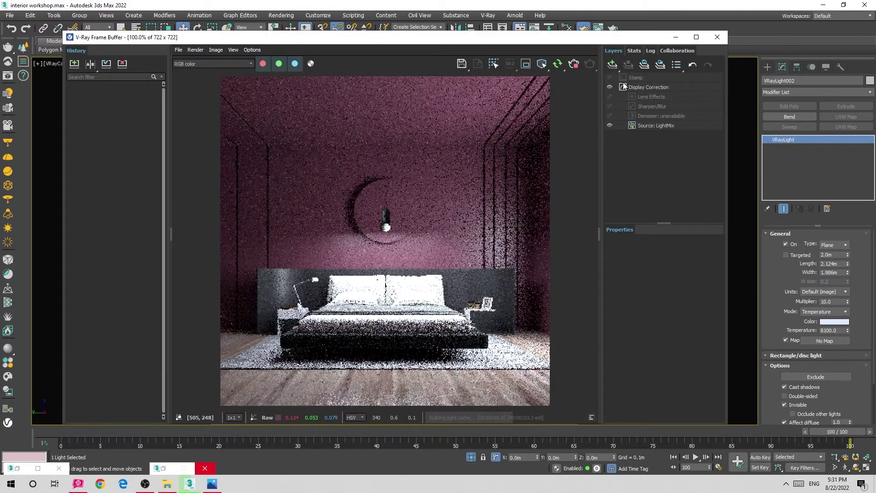
Set the plane light's multiplier to 2 while the render refines.
scroll(759, 384, "down", 2)
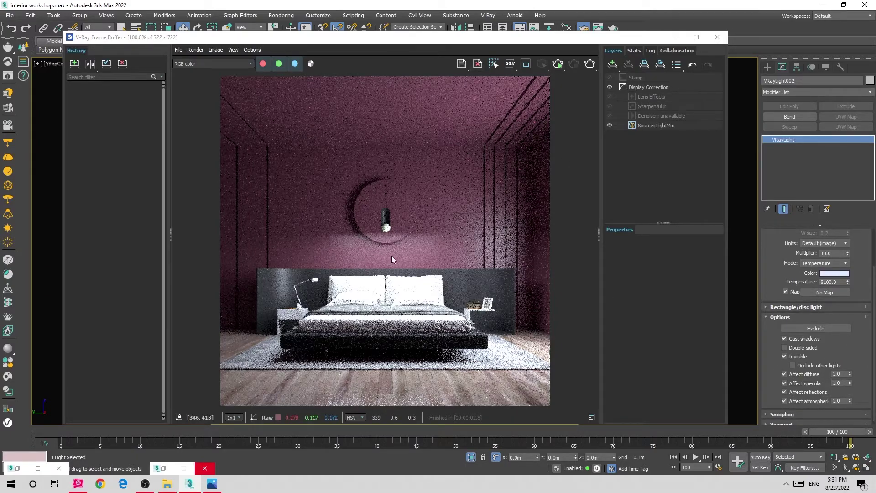
double_click(828, 253)
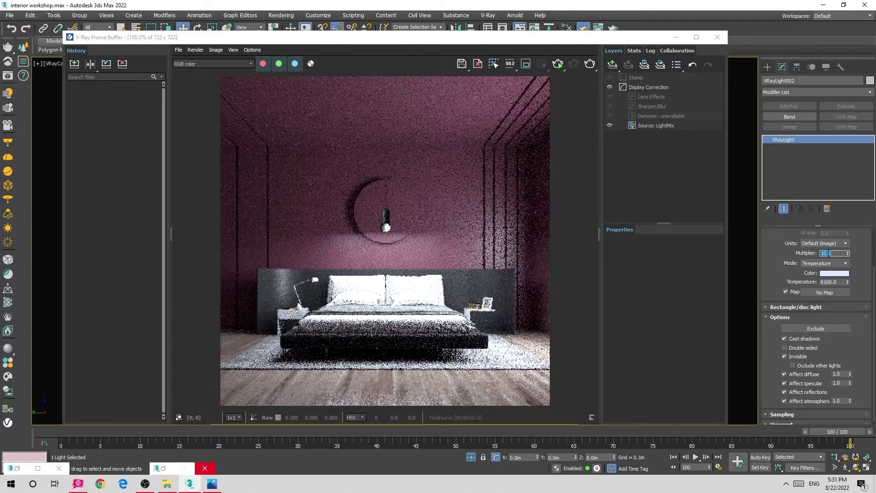
type("2")
left_click_drag(625, 37, 384, 262)
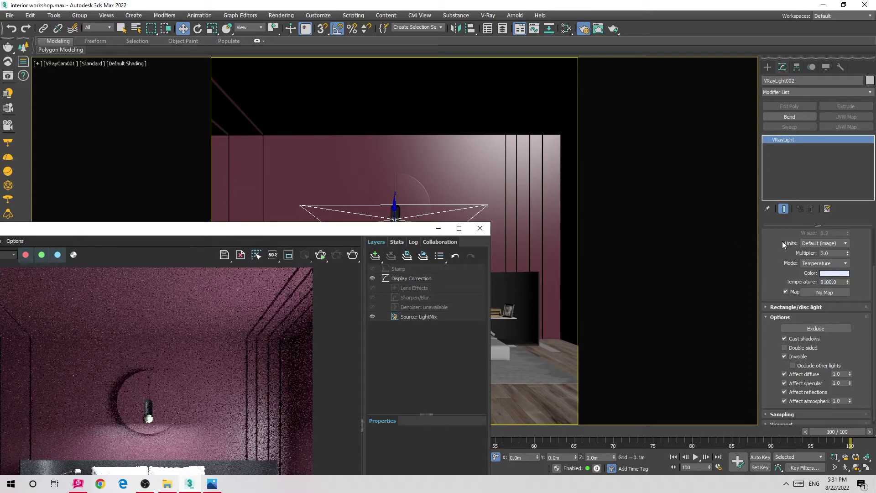
double_click(840, 252)
type("5")
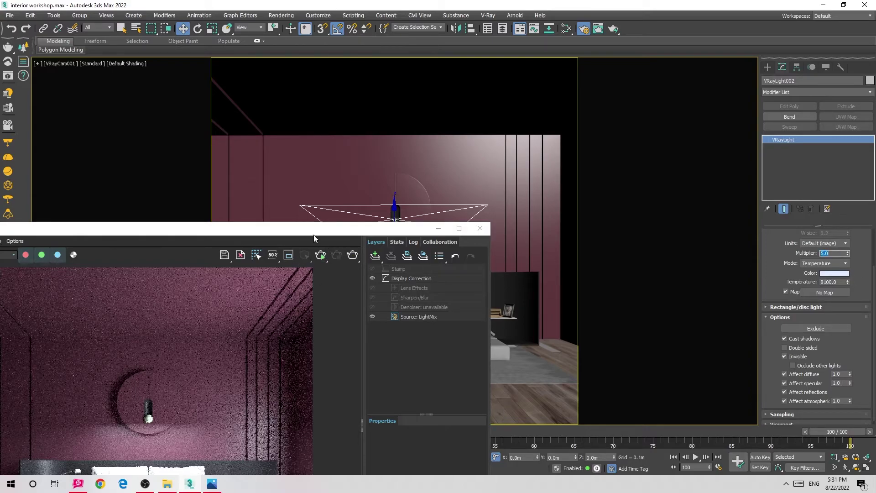
left_click_drag(314, 236, 467, 84)
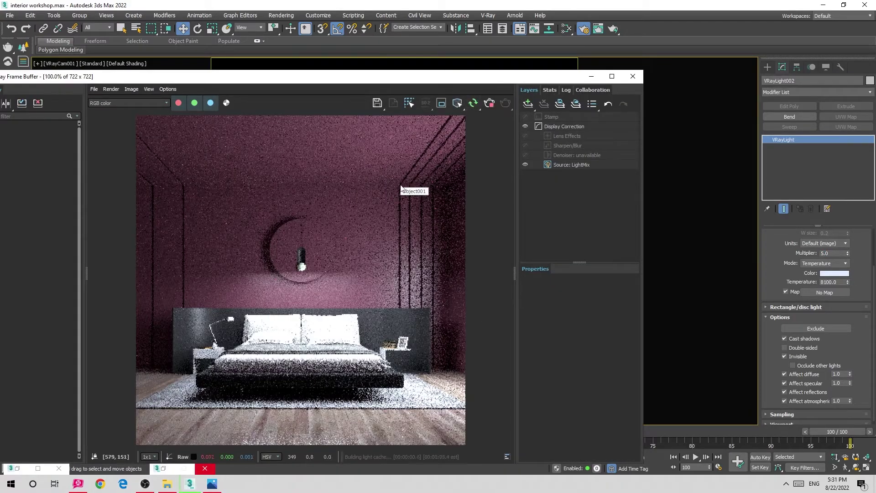
double_click(831, 252)
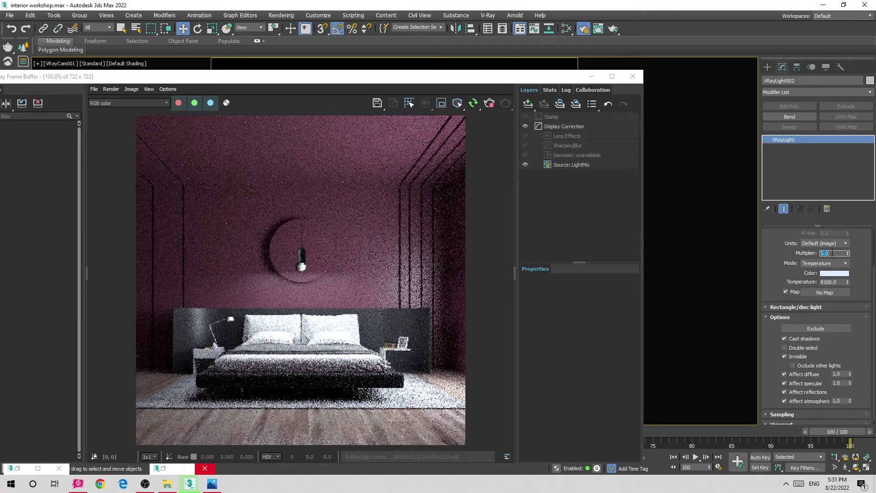
type("2")
key("Return")
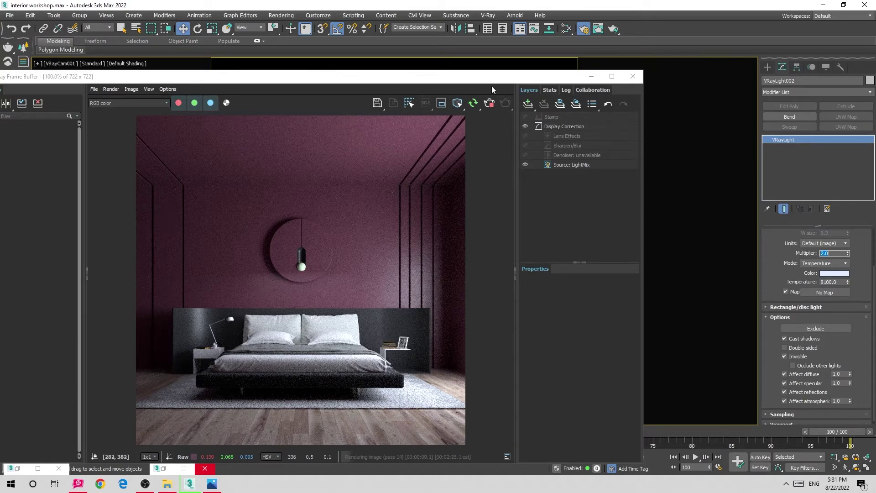
Adjust the light's height, re-render, and lower the multiplier to 1.
left_click_drag(492, 86, 233, 99)
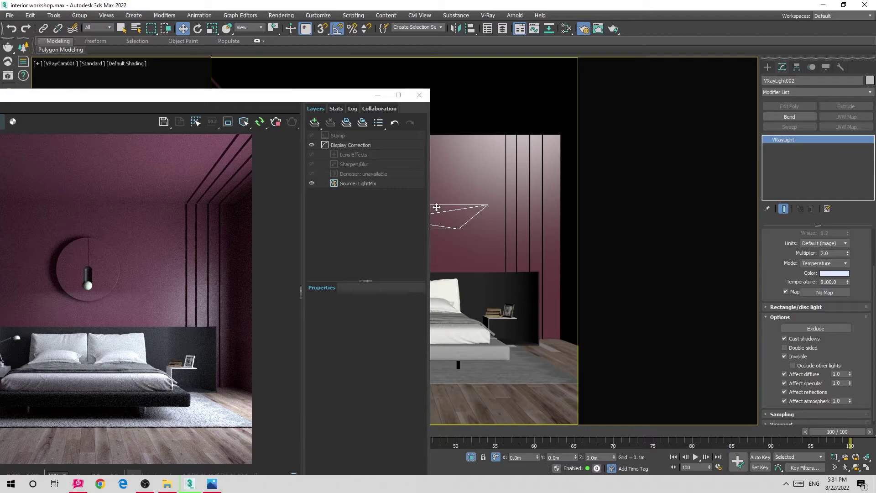
left_click(613, 456)
left_click_drag(612, 456, 612, 21)
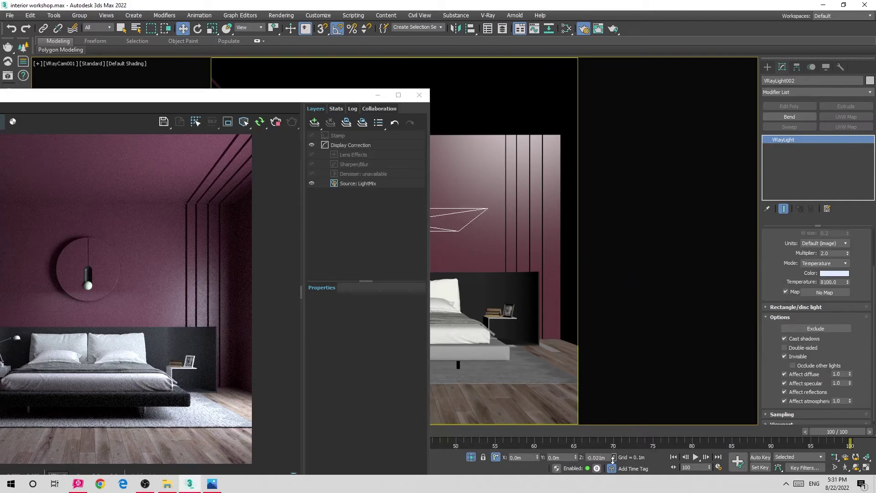
right_click(612, 22)
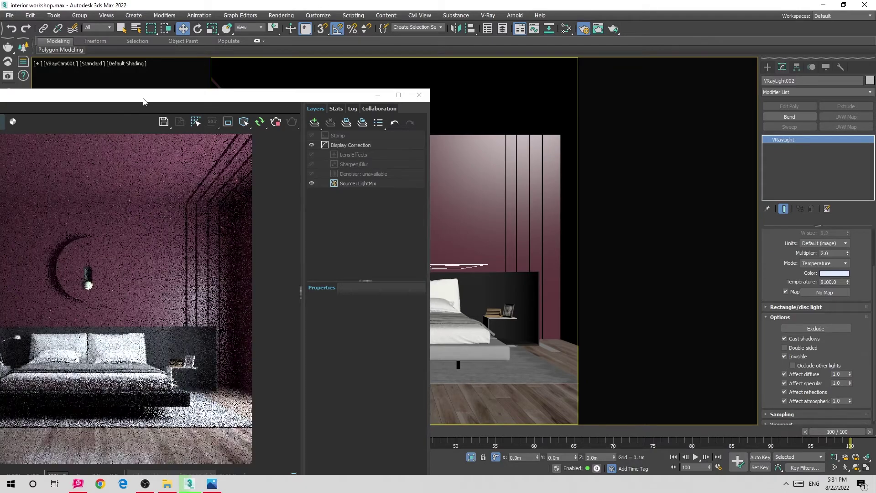
key("shift+q")
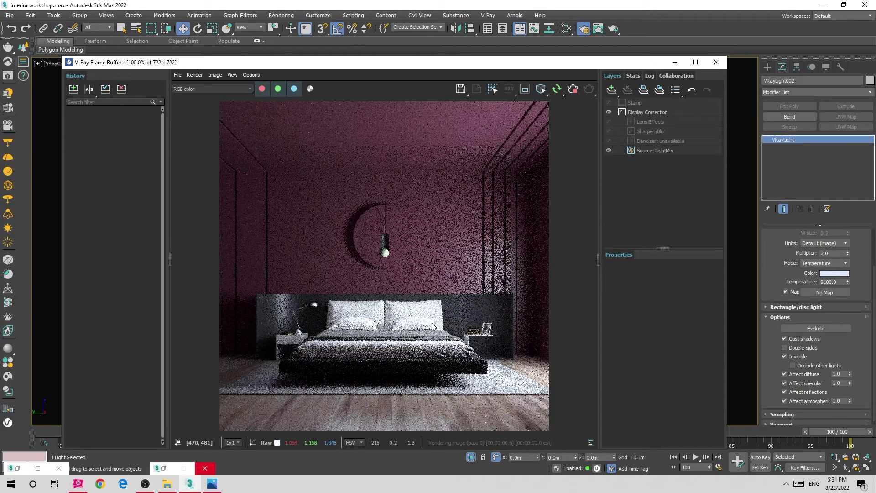
scroll(337, 350, "up", 2)
scroll(378, 340, "down", 1)
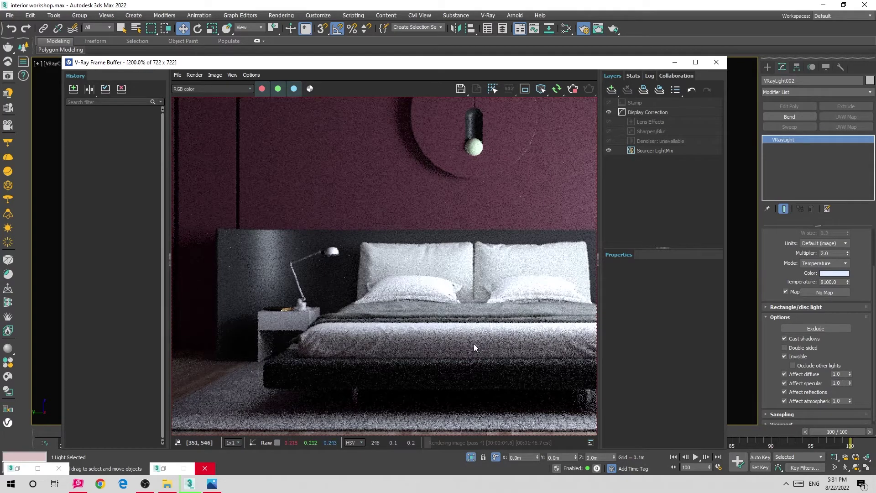
scroll(502, 326, "down", 1)
double_click(829, 254)
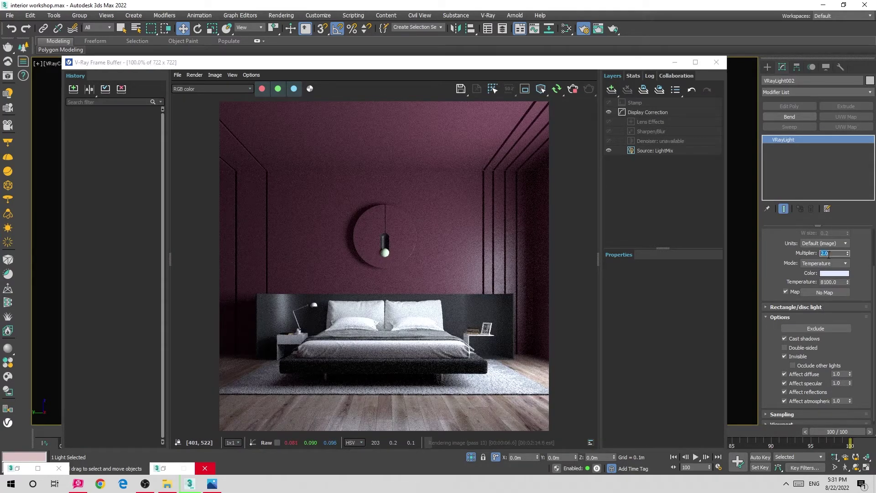
type("1")
key("Return")
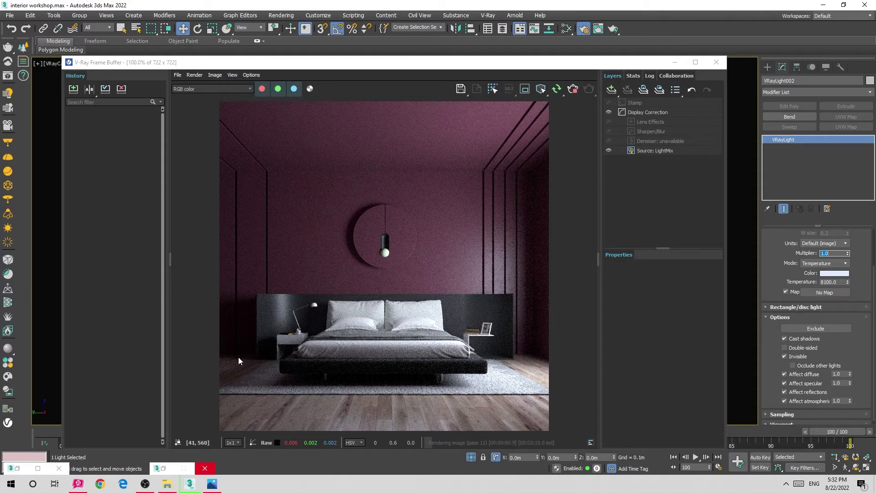
Raise the plane light toward the pendant lamp and open its Exclude list.
left_click(666, 62)
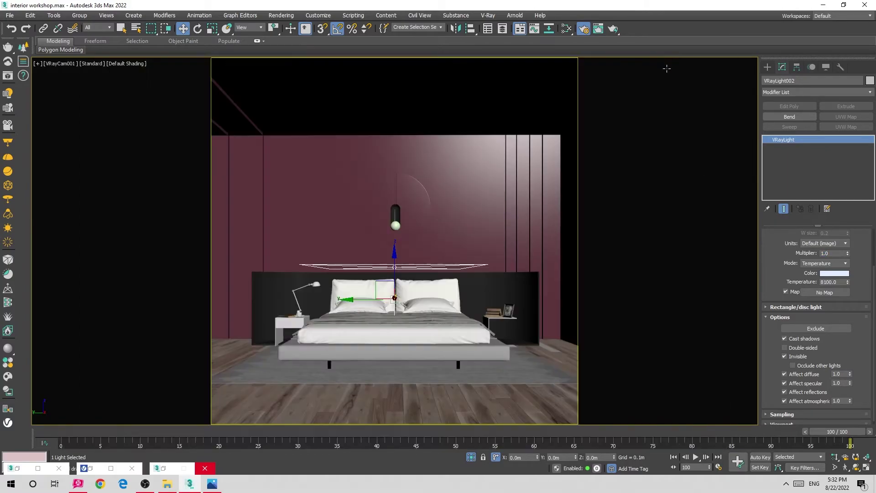
left_click_drag(394, 253, 394, 230)
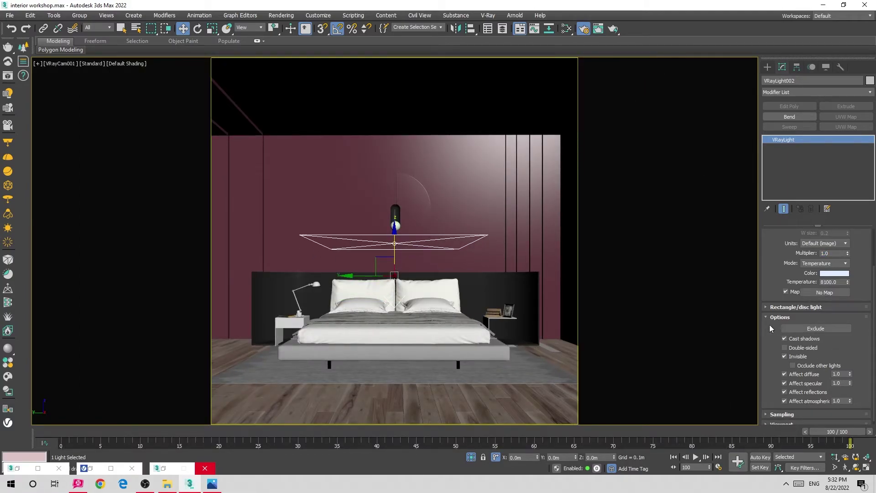
left_click(812, 328)
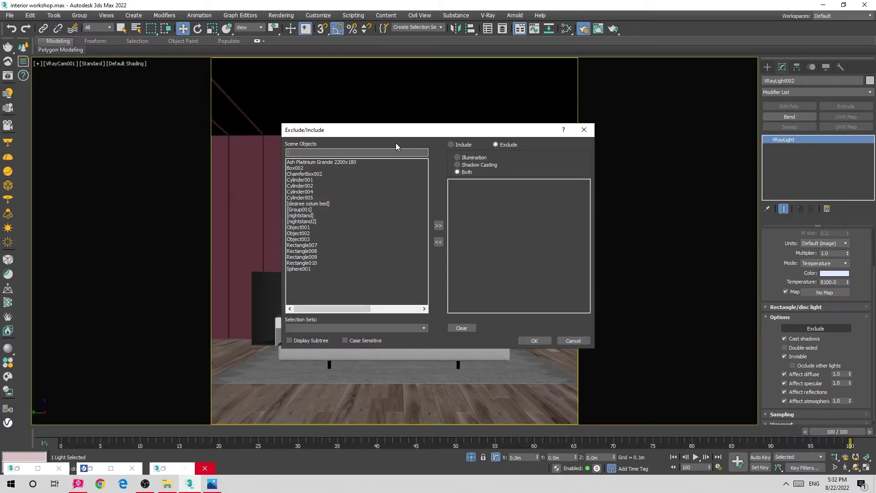
left_click_drag(397, 130, 462, 100)
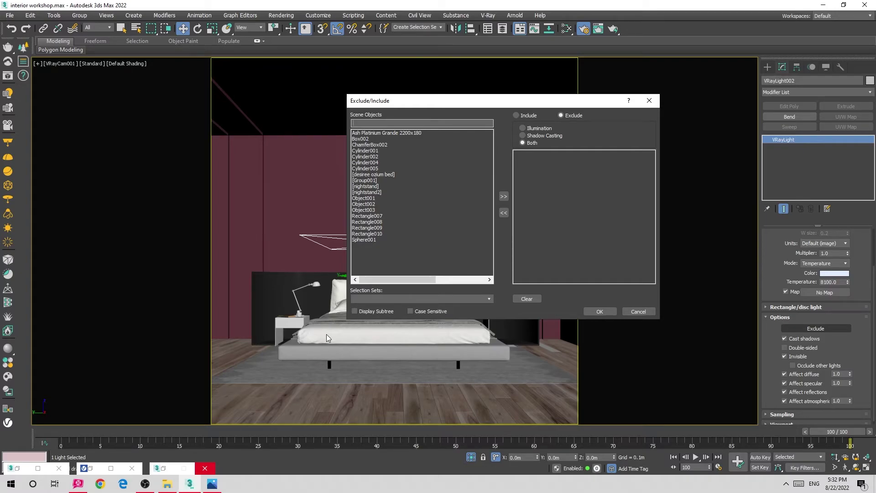
left_click(638, 311)
left_click(379, 338)
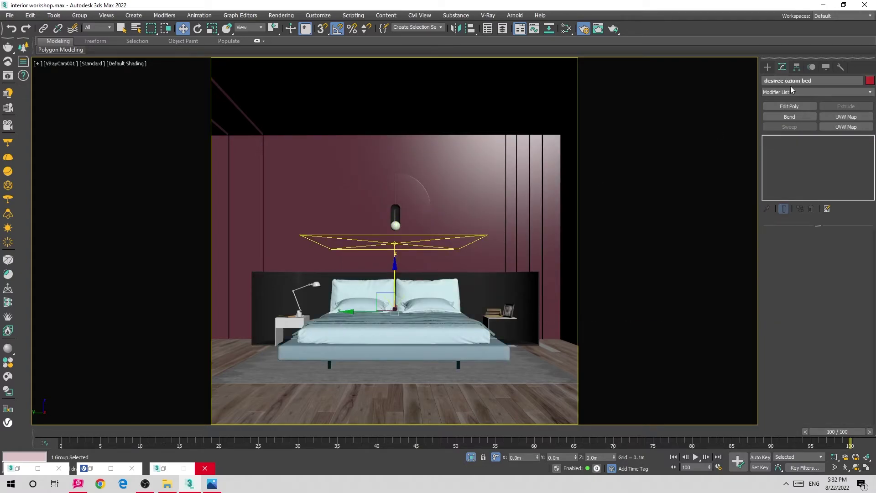
left_click(324, 233)
Exclude the desiree ozium bed from the light, check the reference photo, and reshow the render.
left_click(815, 376)
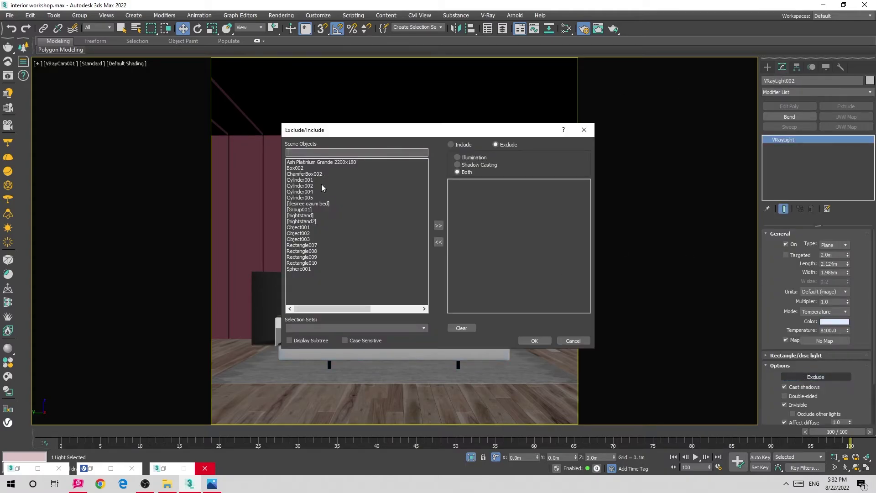
left_click(320, 205)
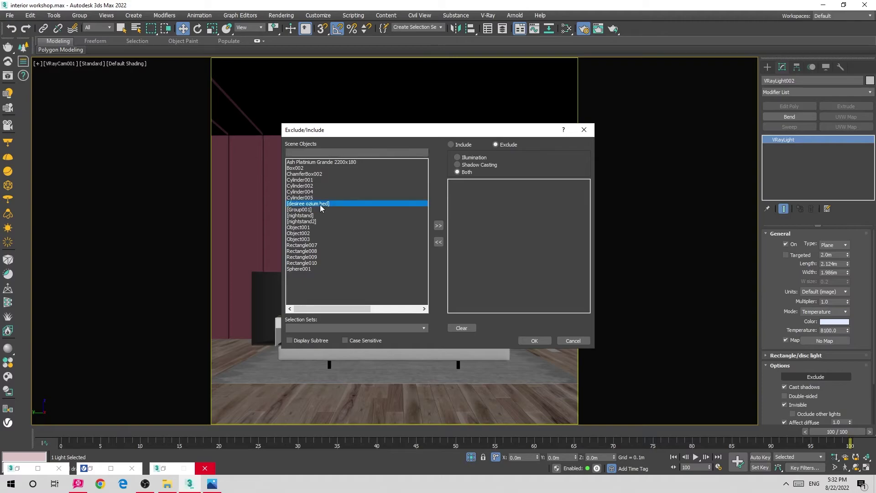
left_click(442, 225)
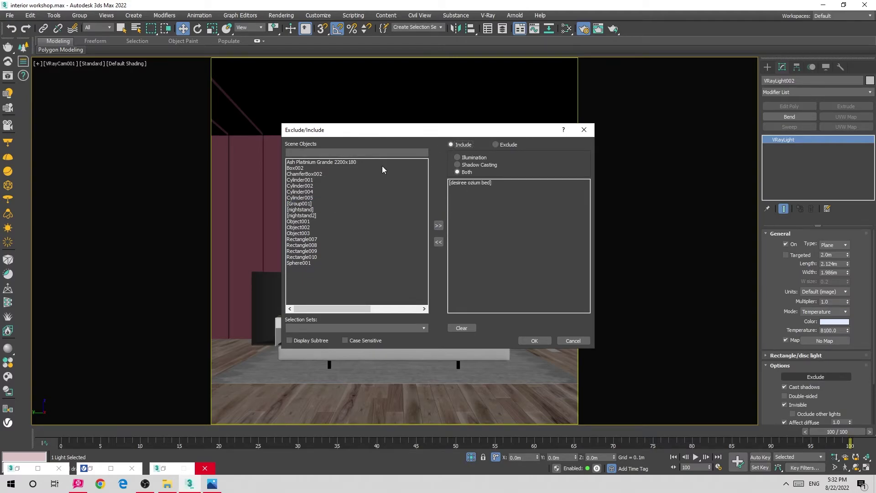
left_click(535, 342)
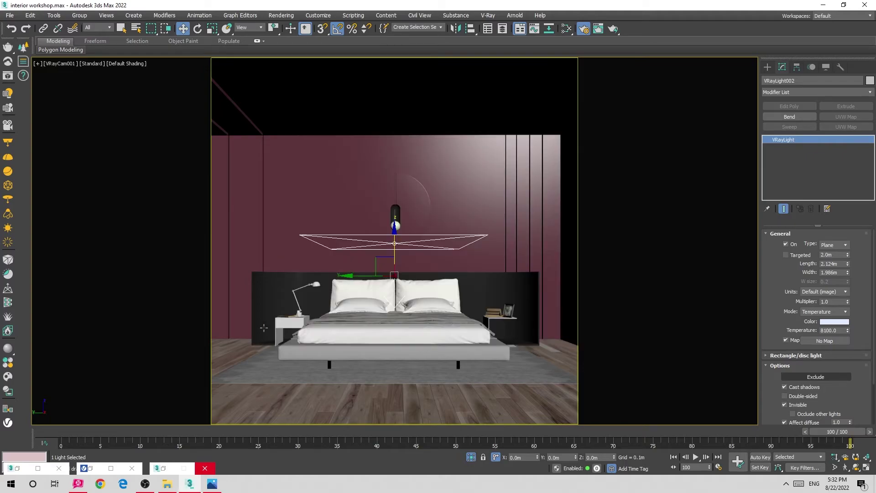
left_click(213, 484)
scroll(329, 282, "down", 1)
scroll(329, 281, "down", 2)
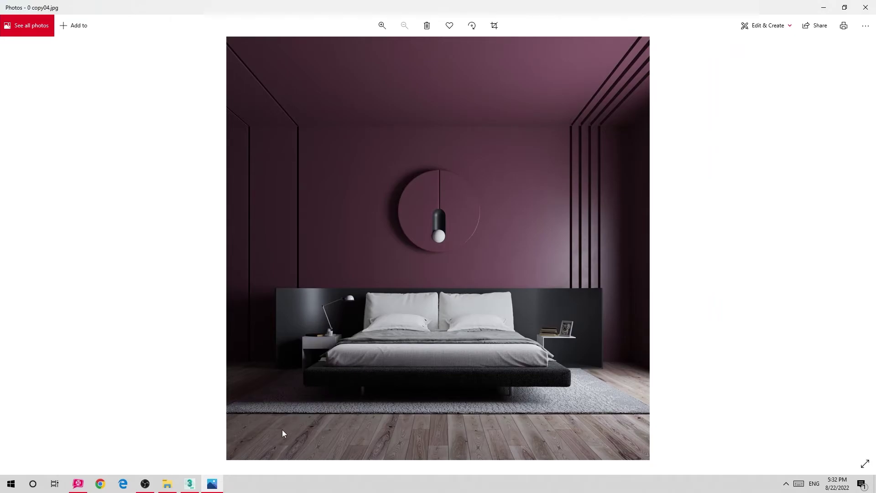
left_click(190, 483)
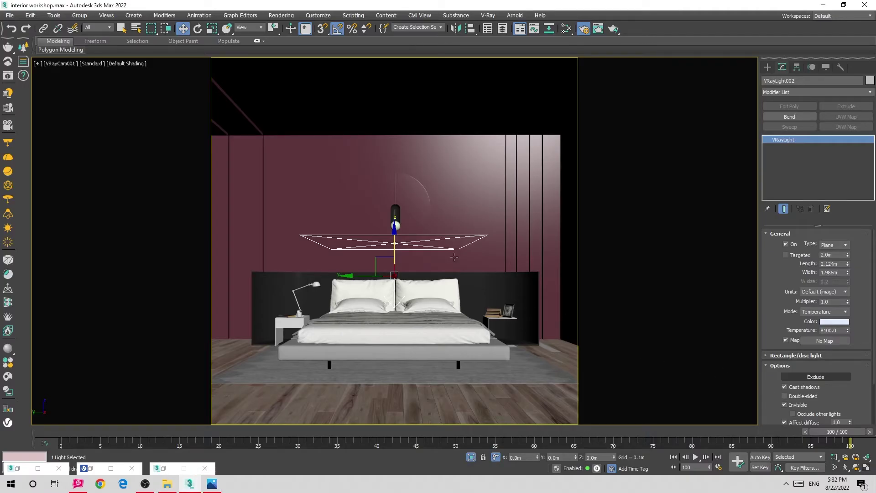
left_click(9, 77)
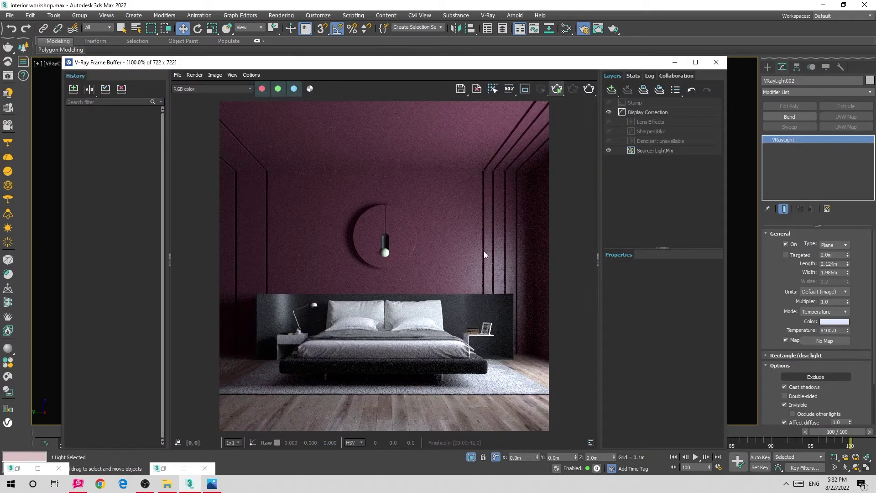
Re-render and set the plane light's multiplier to 2 and temperature to 6500.
key("shift+q")
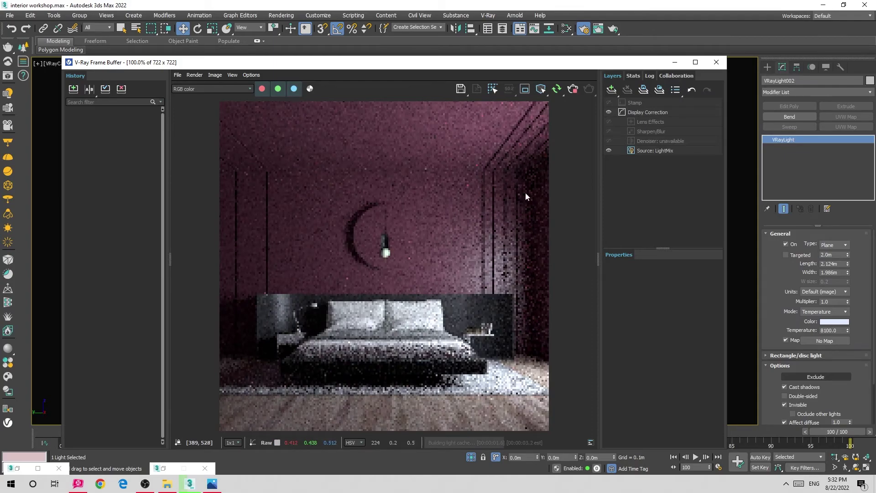
left_click(833, 301)
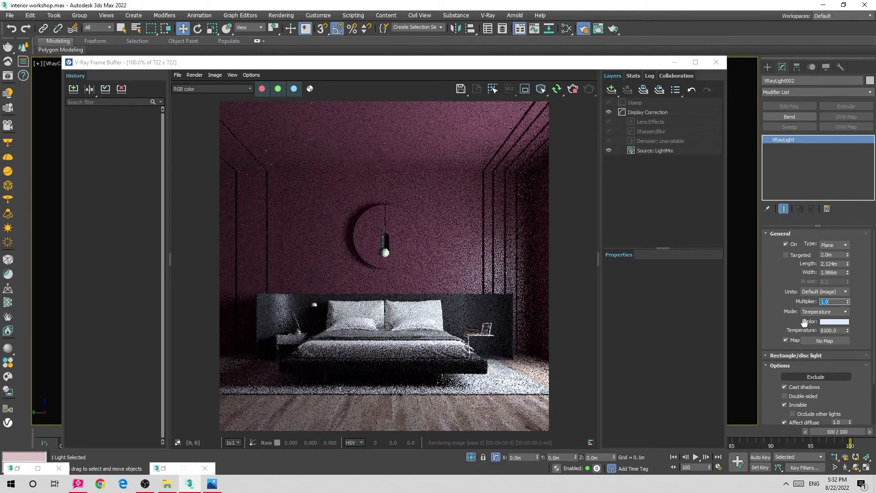
type("5")
key("Return")
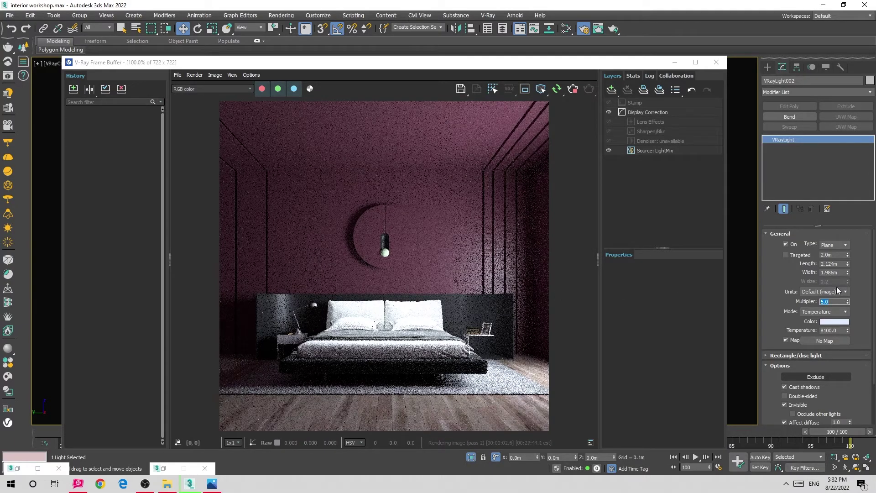
type("2")
key("Return")
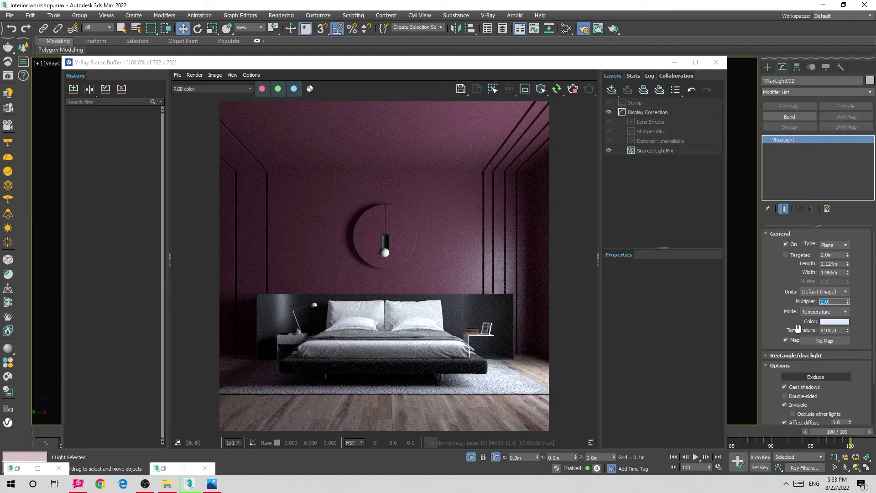
left_click(828, 326)
double_click(829, 330)
key("Return")
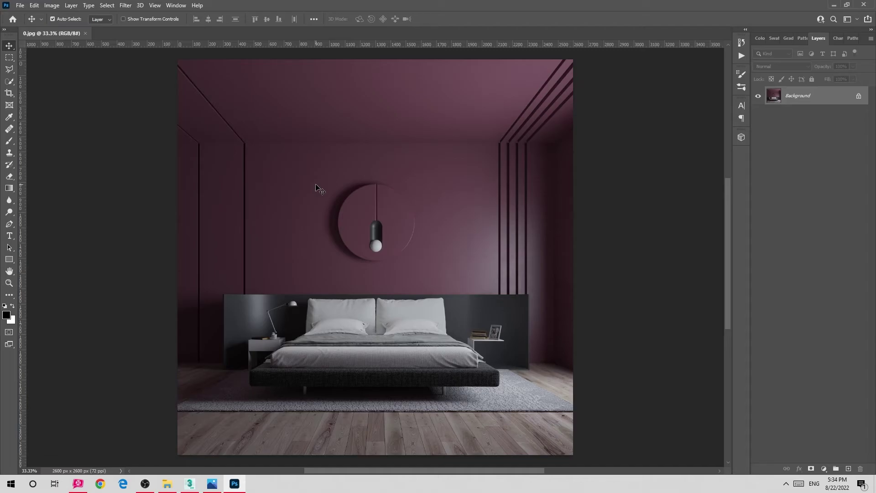
Unlock the Background layer into Layer 0 and open the Filter menu.
scroll(318, 208, "down", 1, "alt")
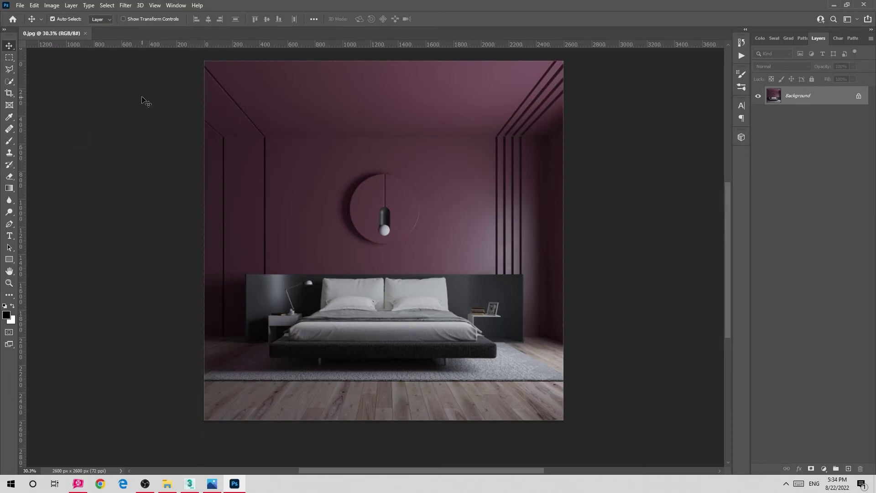
left_click(859, 96)
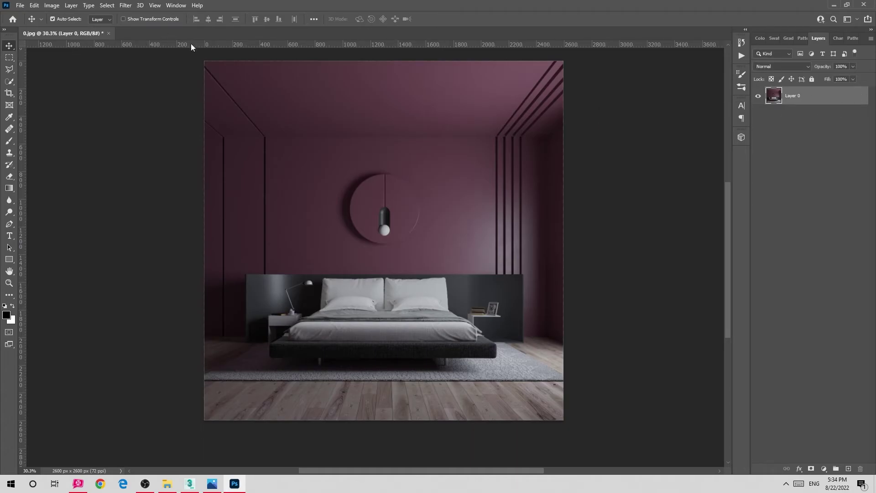
left_click(125, 5)
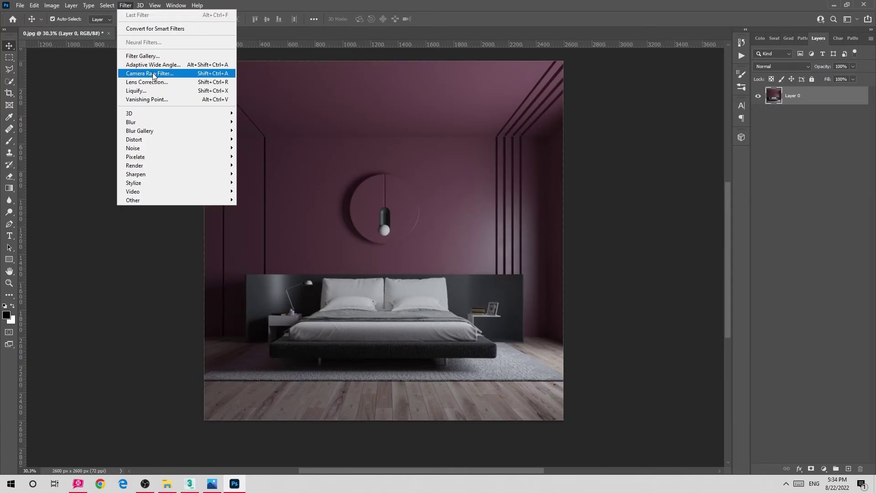
In Camera Raw Filter, set exposure +0.05, contrast +11 and highlights +30.
left_click(155, 74)
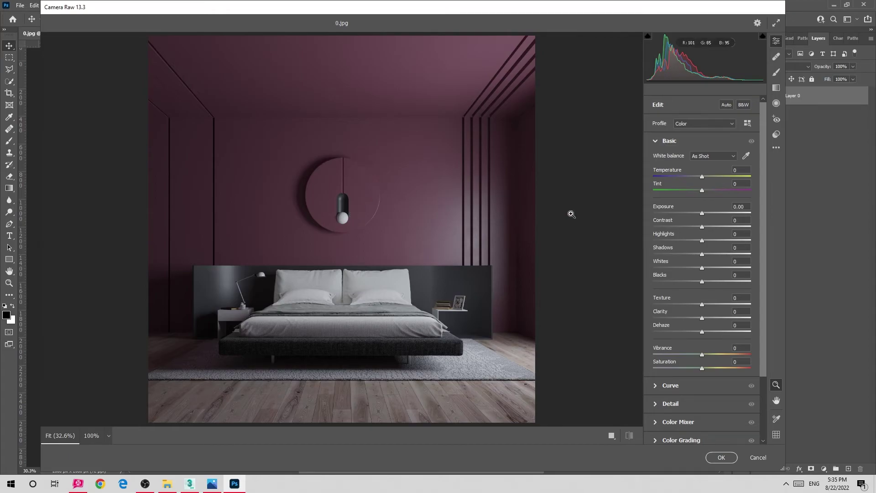
mouse_move(701, 217)
left_mouse_down()
mouse_move(715, 229)
mouse_move(704, 231)
mouse_move(702, 214)
mouse_move(752, 221)
left_mouse_up()
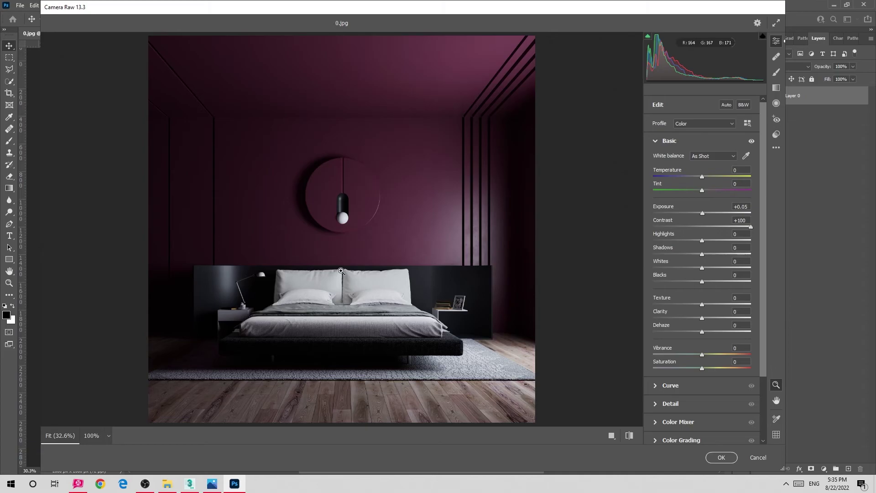
left_click(706, 227)
left_click_drag(707, 227, 736, 241)
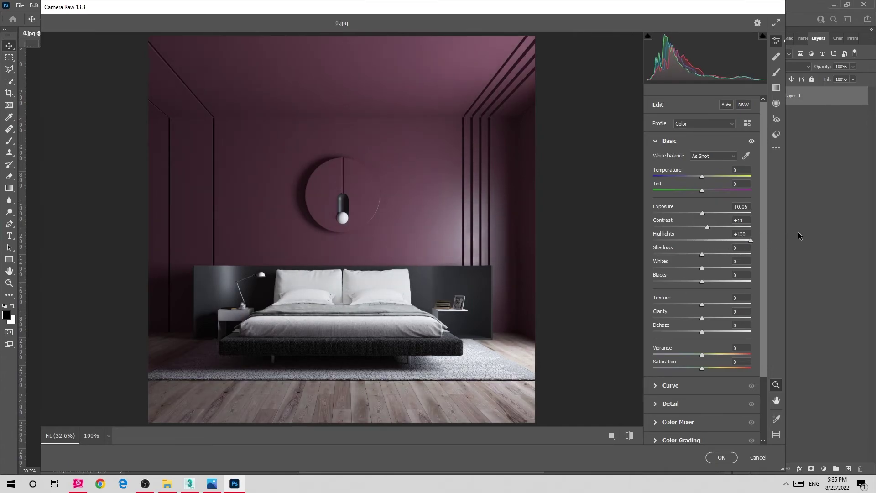
mouse_move(736, 241)
left_mouse_down()
mouse_move(696, 241)
mouse_move(699, 255)
mouse_move(718, 242)
mouse_move(667, 256)
mouse_move(676, 256)
left_mouse_up()
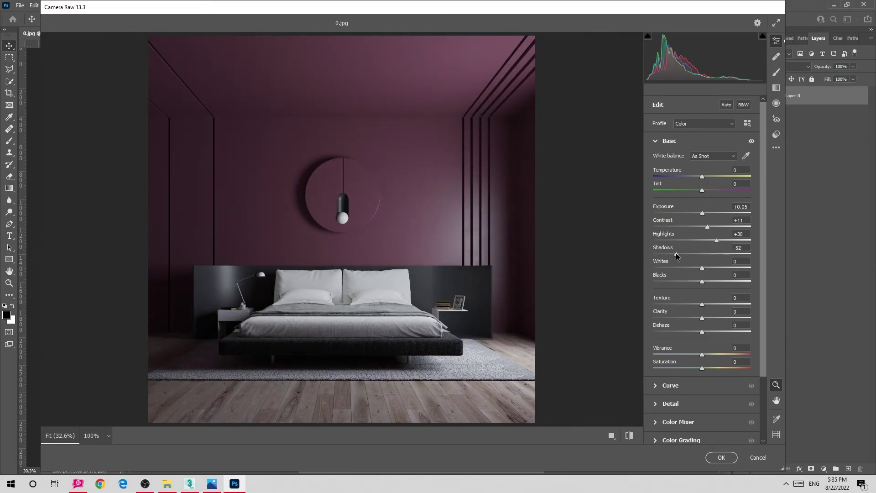
Set texture to +9 and apply the Camera Raw edits to Layer 0.
left_click(702, 304)
left_click_drag(703, 305, 774, 307)
mouse_move(775, 311)
left_mouse_down()
mouse_move(706, 311)
mouse_move(715, 319)
left_mouse_up()
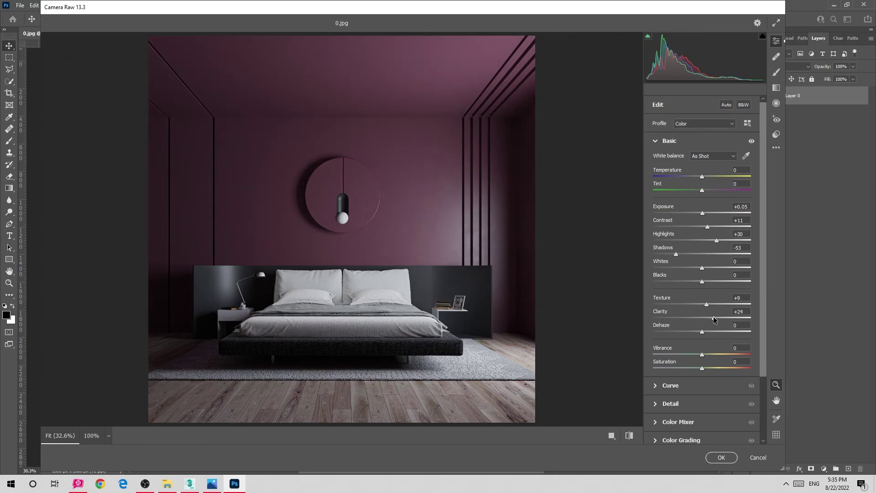
left_click(719, 456)
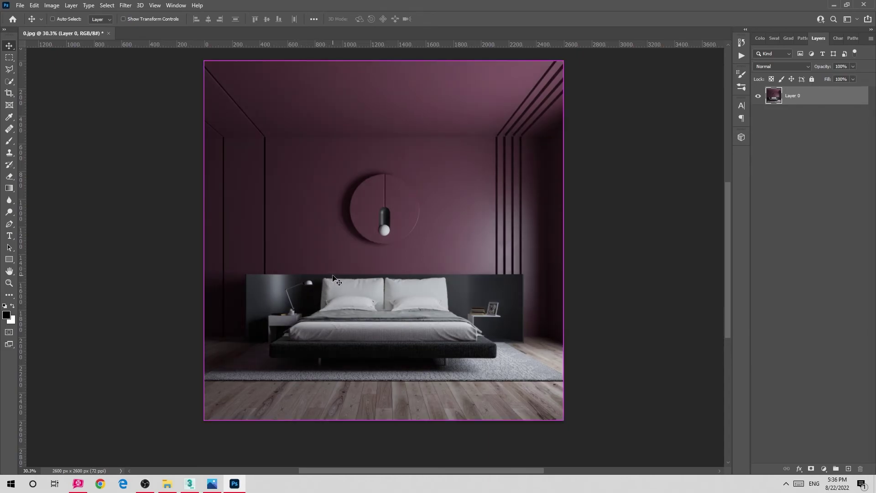
key("ctrl")
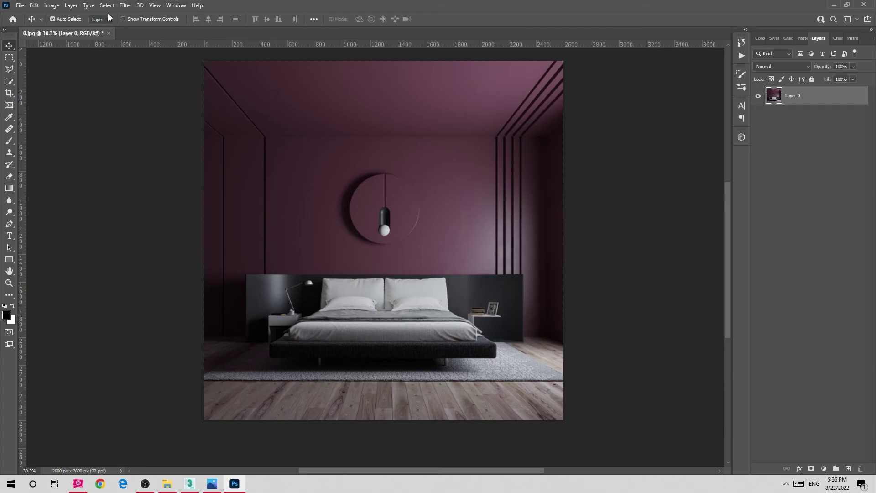
left_click(125, 5)
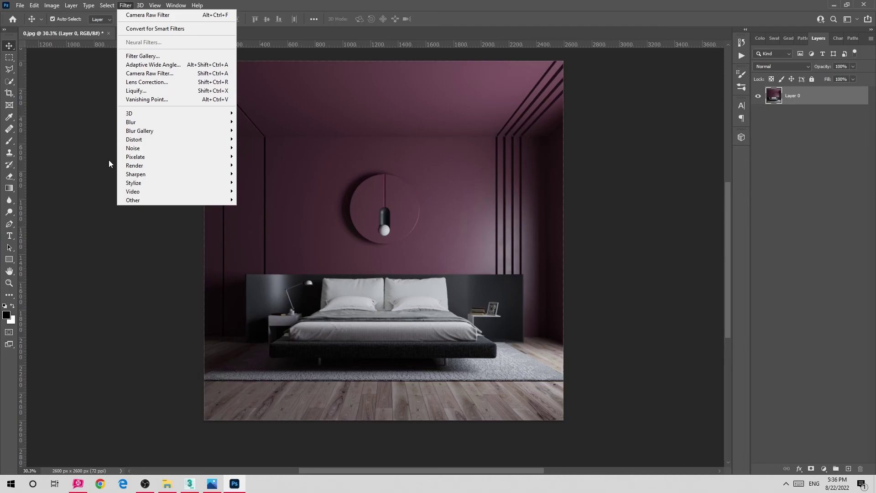
key("Escape")
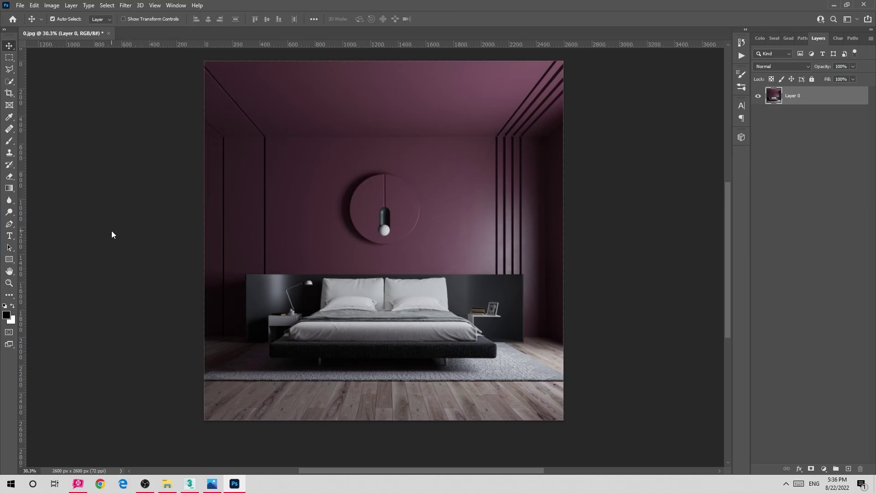